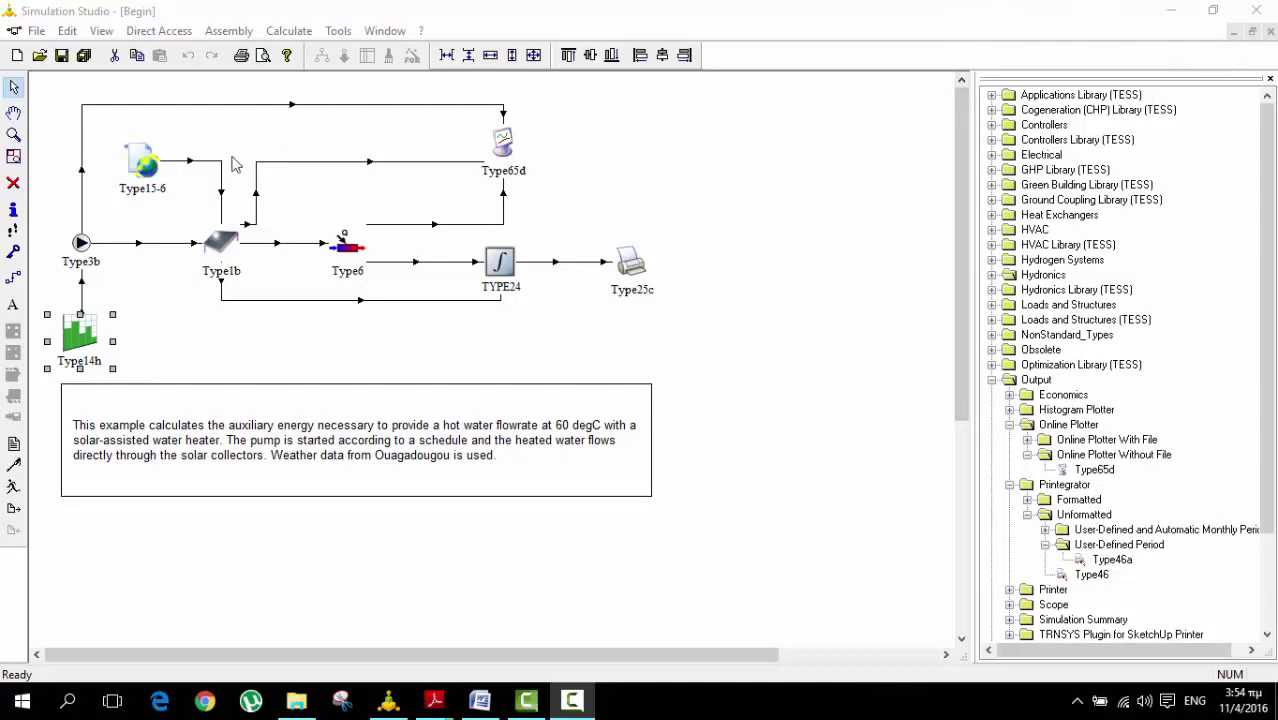
# Open the Begin model's Type14h parameters, then bring up the Word notes with the step-profile values.
pyautogui.doubleClick(66, 339)
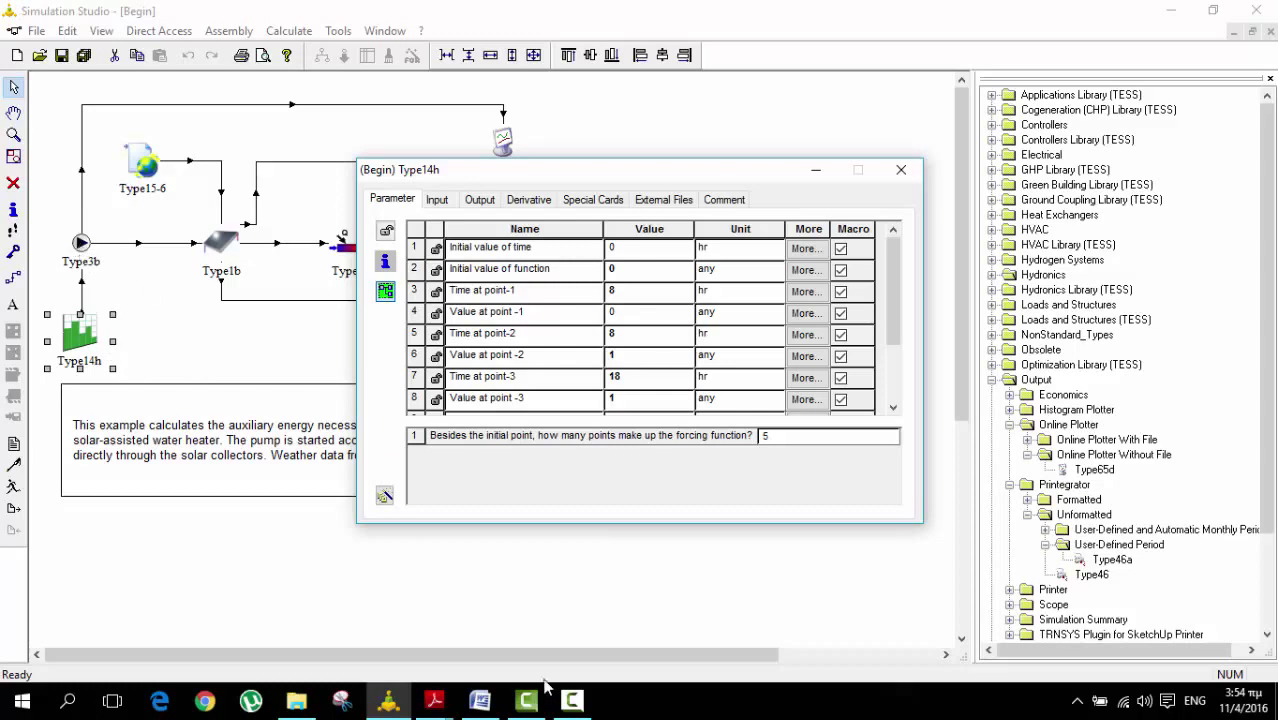
pyautogui.click(480, 700)
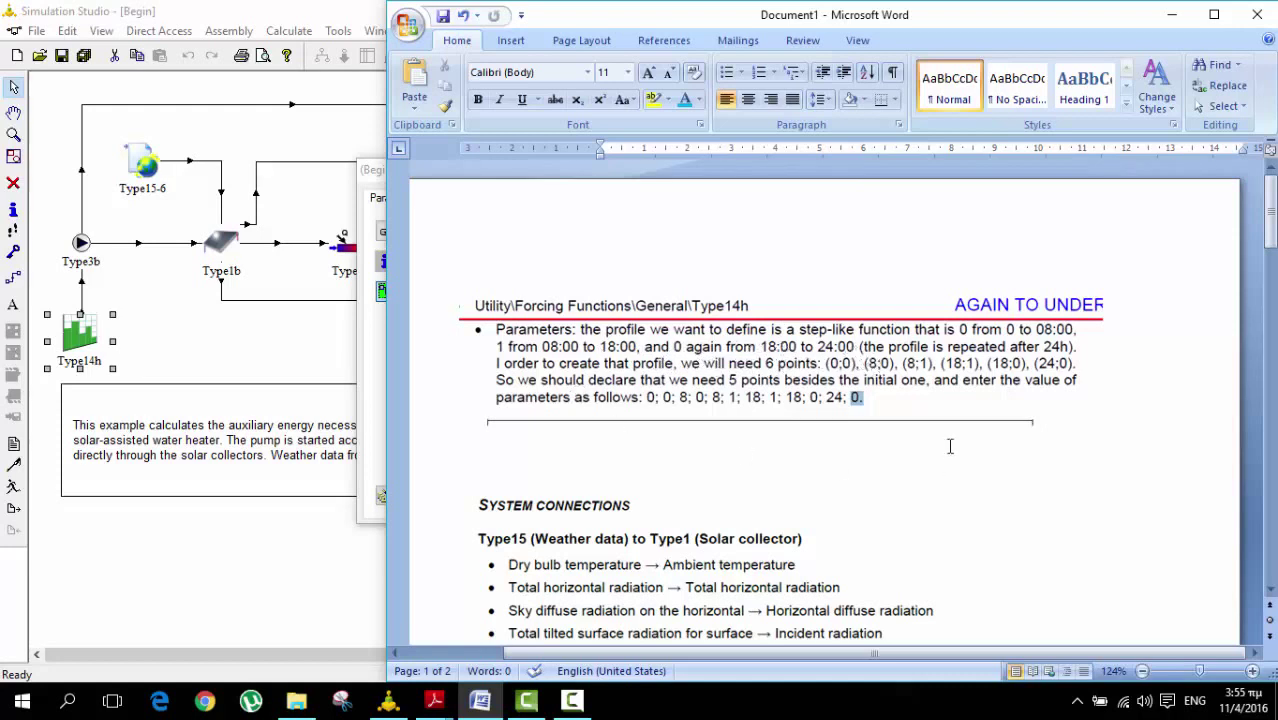
# Close the Begin model's Type14h and open Project11's Type14h with its diagram maximised.
pyautogui.click(1171, 14)
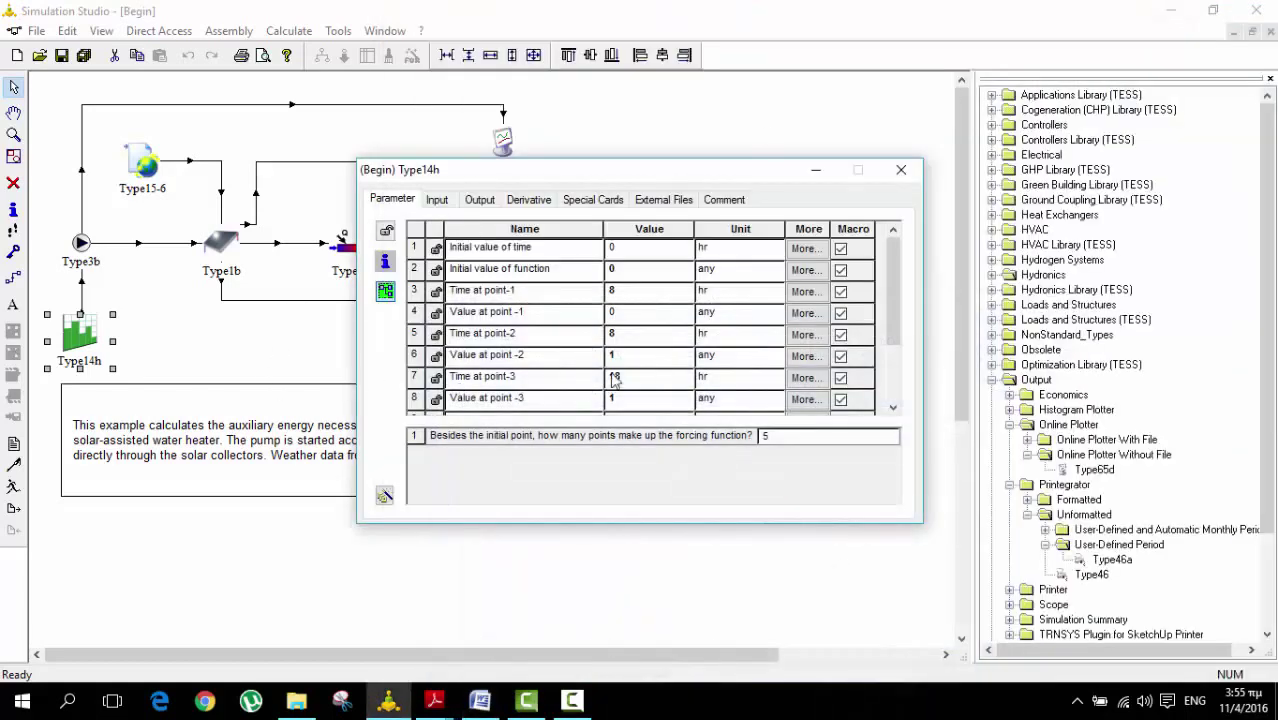
pyautogui.scroll(-2, 625, 345)
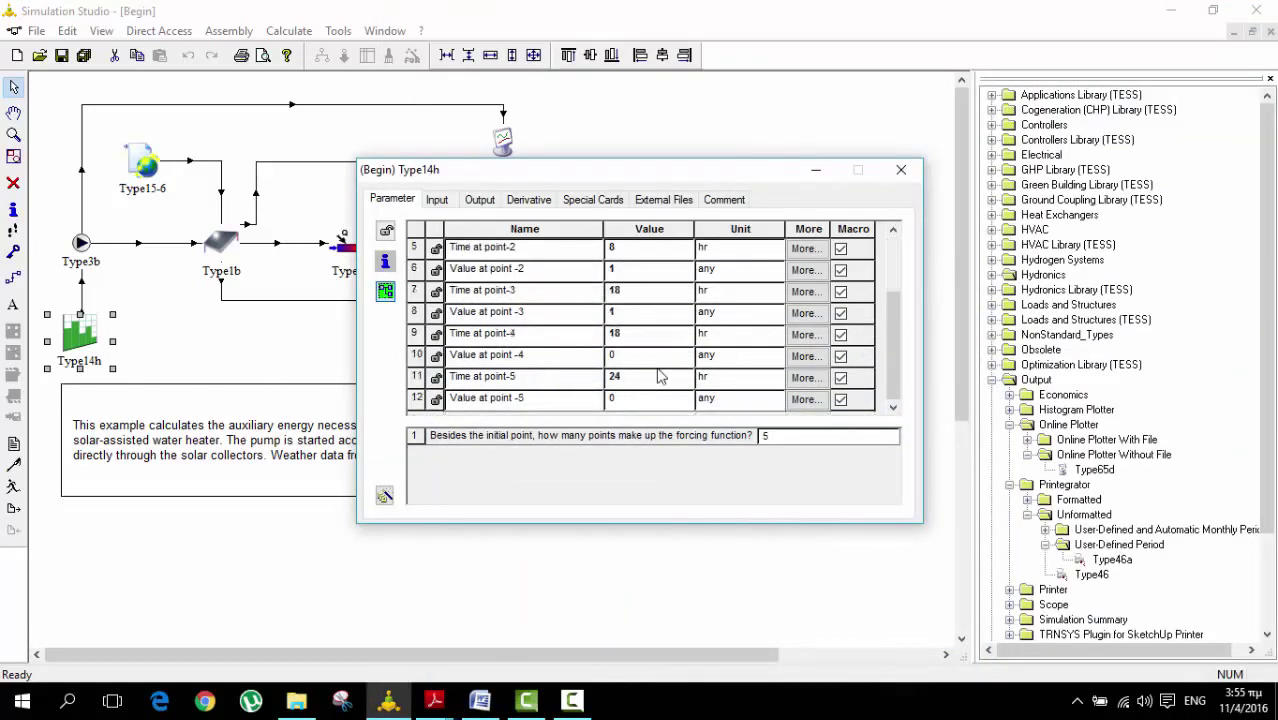
pyautogui.scroll(2, 640, 360)
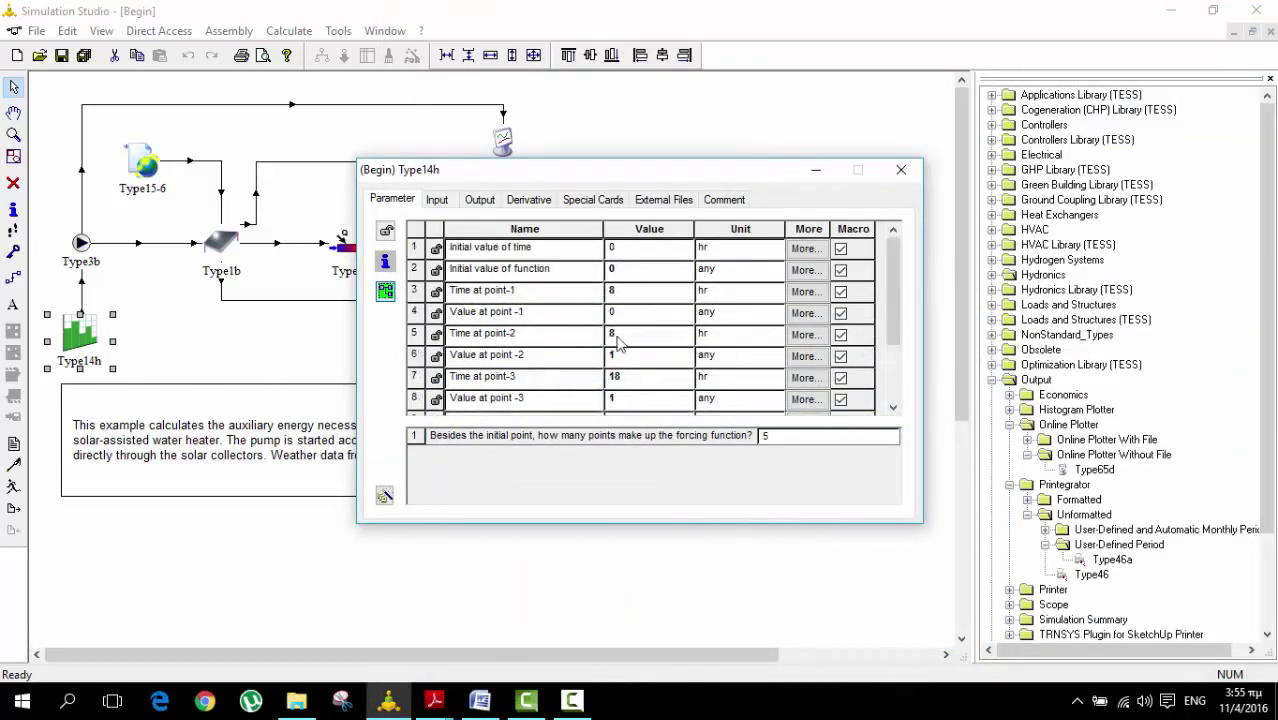
pyautogui.click(1252, 31)
pyautogui.click(899, 173)
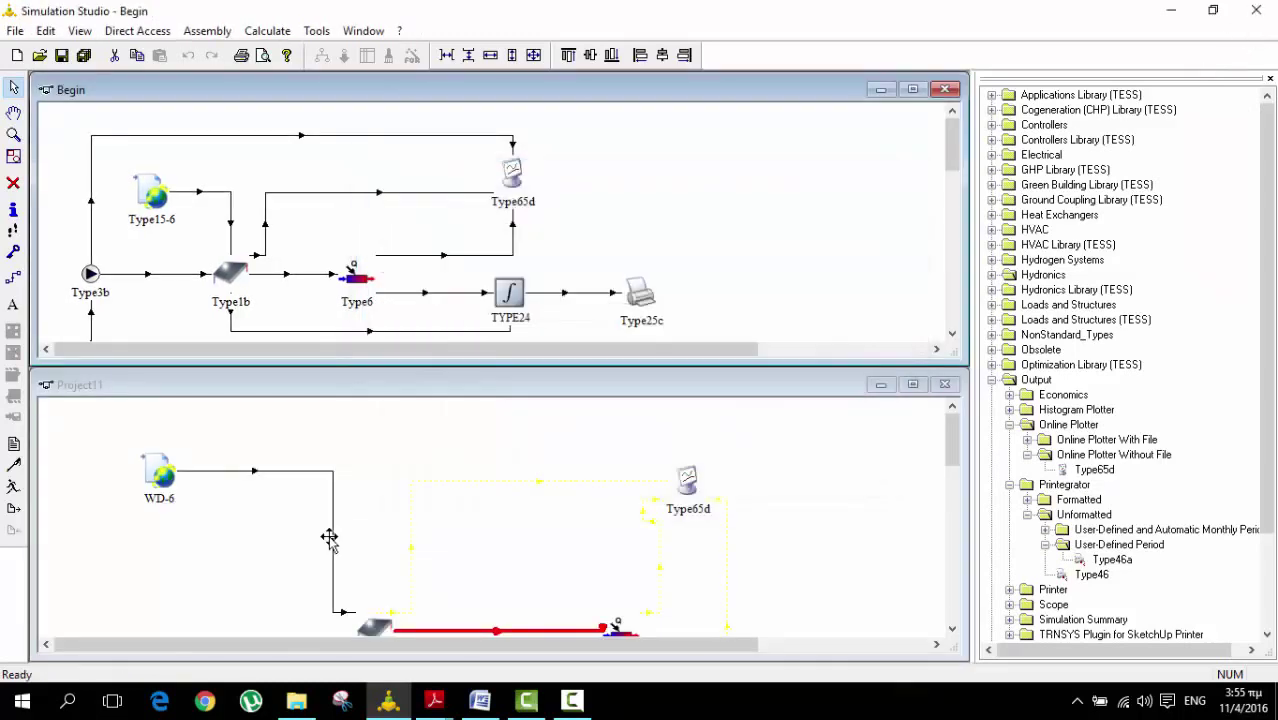
pyautogui.click(910, 386)
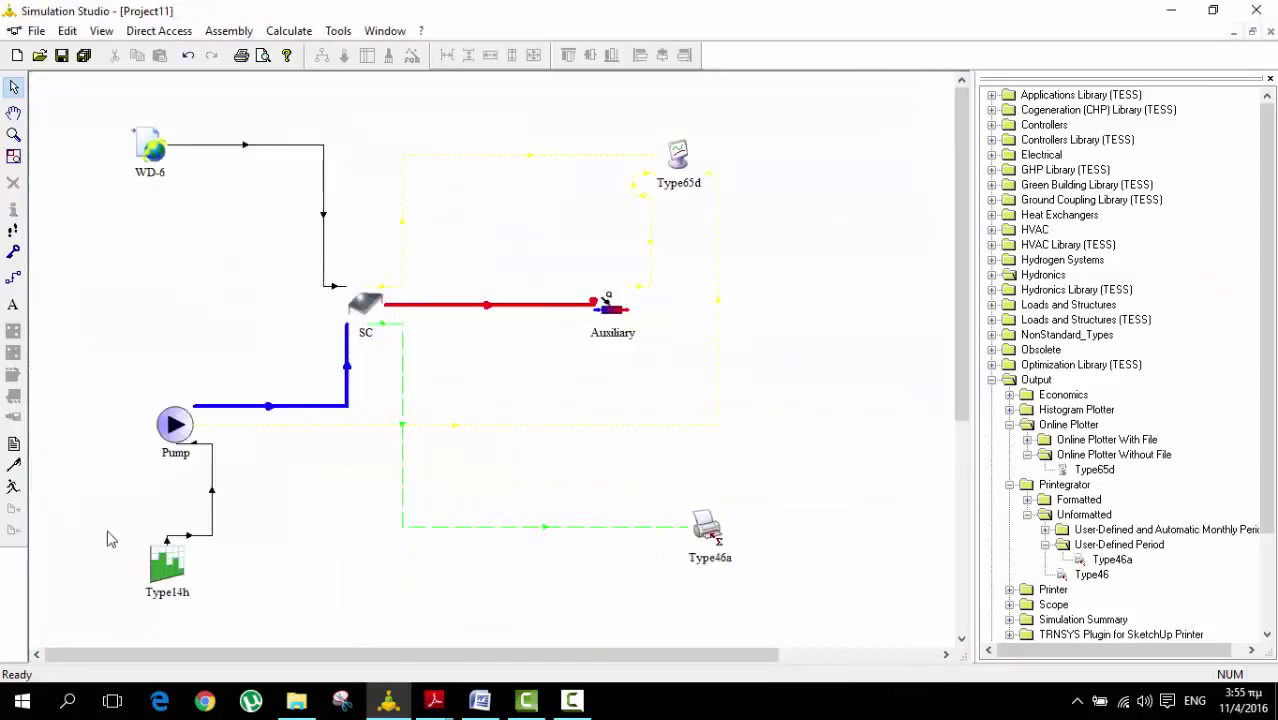
pyautogui.doubleClick(178, 556)
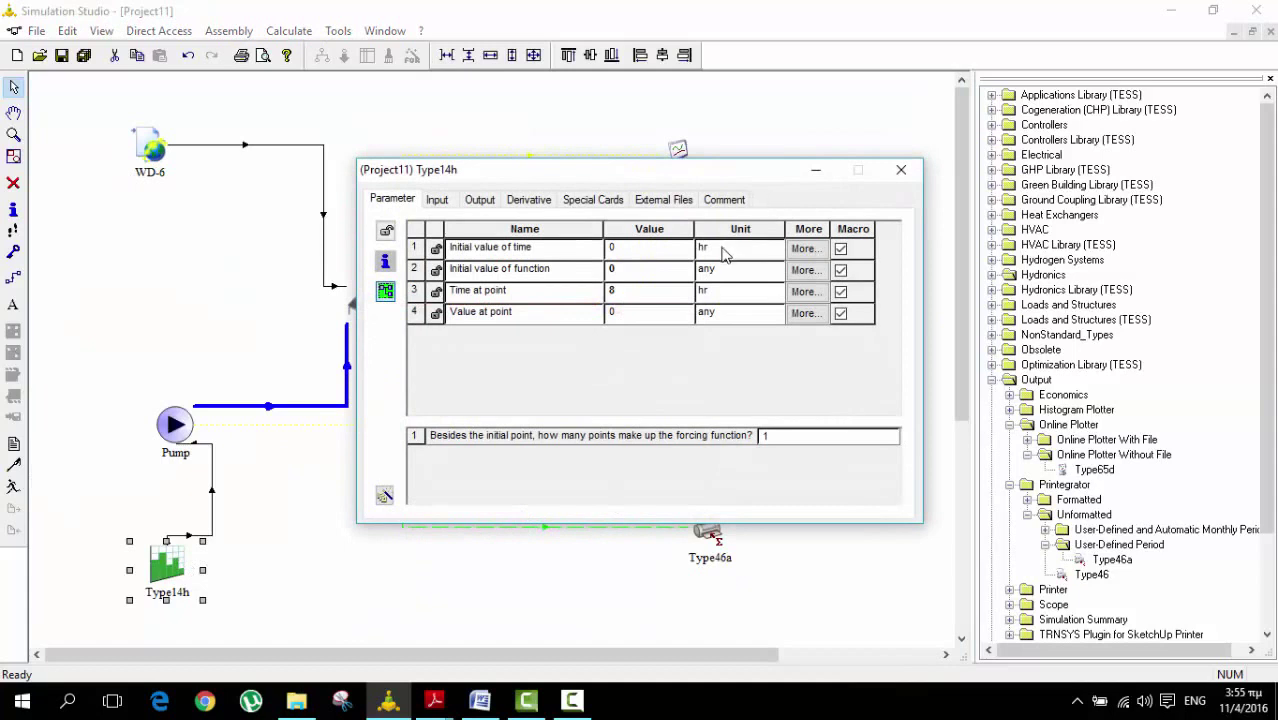
# Set the forcing function's number of points to 5, keeping hours as the time unit.
pyautogui.click(795, 441)
pyautogui.press('BackSpace')
pyautogui.write('3')
pyautogui.click(757, 378)
pyautogui.click(757, 378)
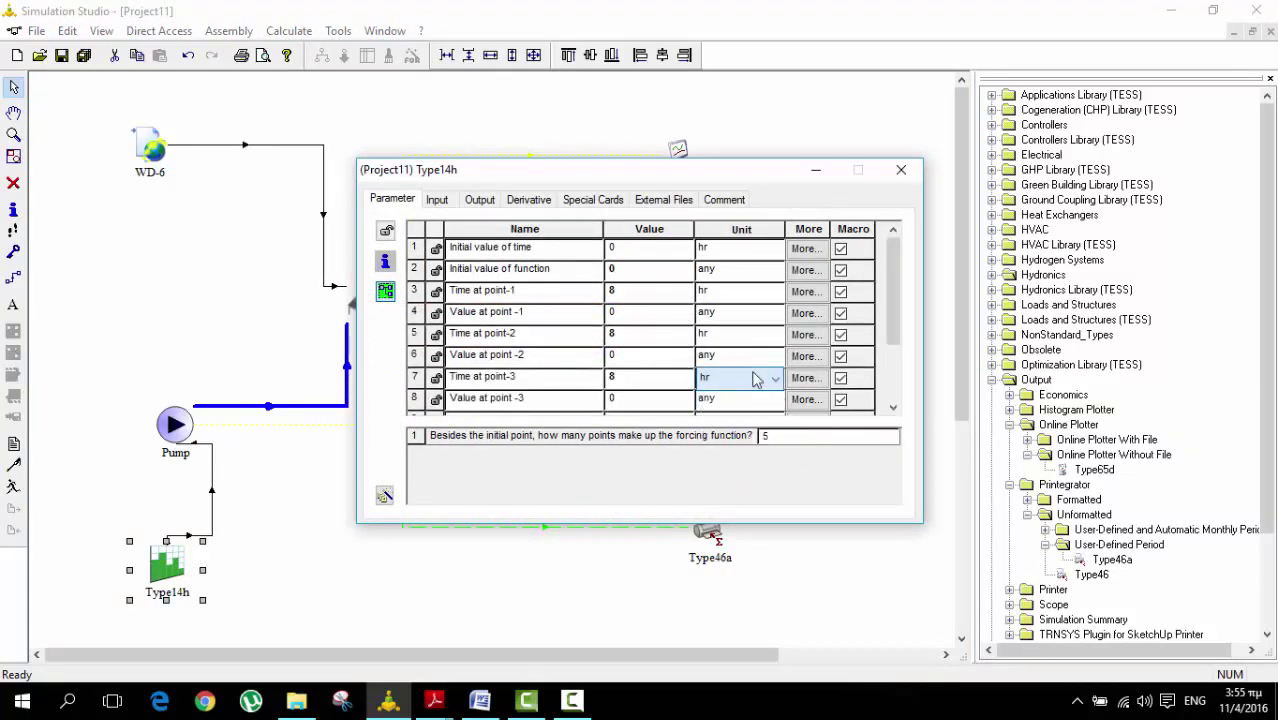
# Enter points 1–3: time 0 value 0, time 8 value 1, time 18 value 1.
pyautogui.click(632, 294)
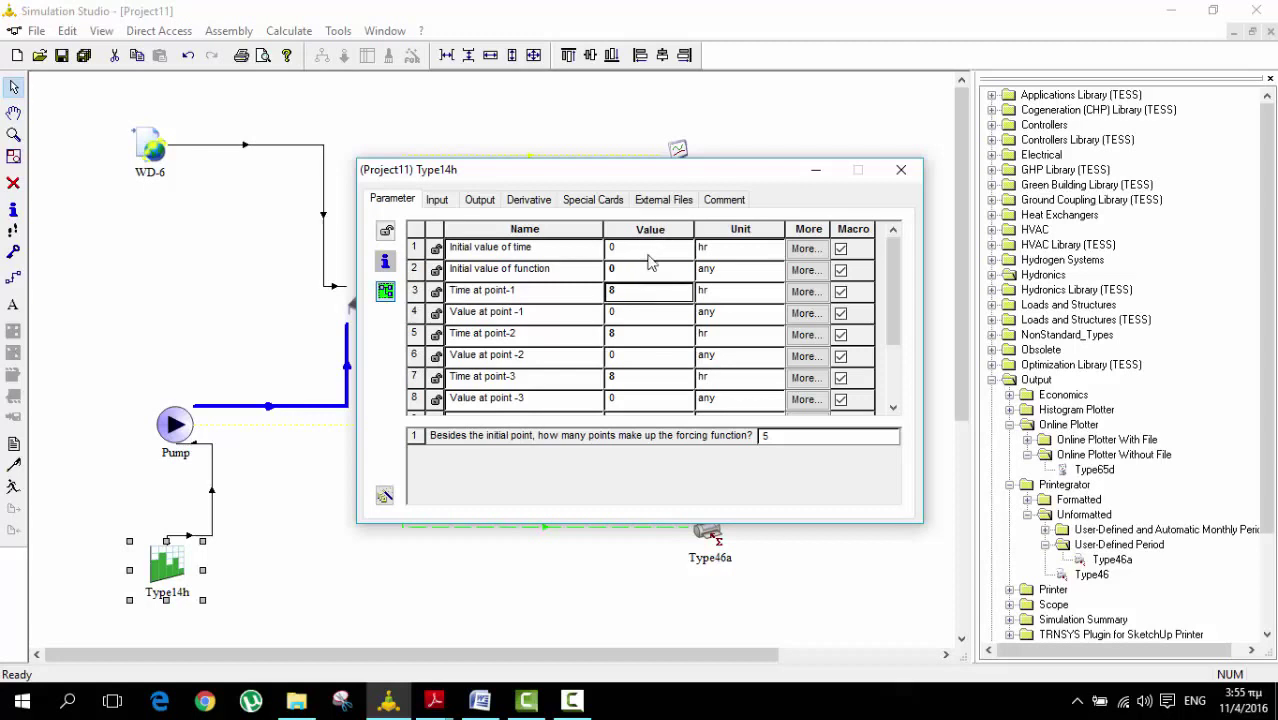
pyautogui.click(648, 250)
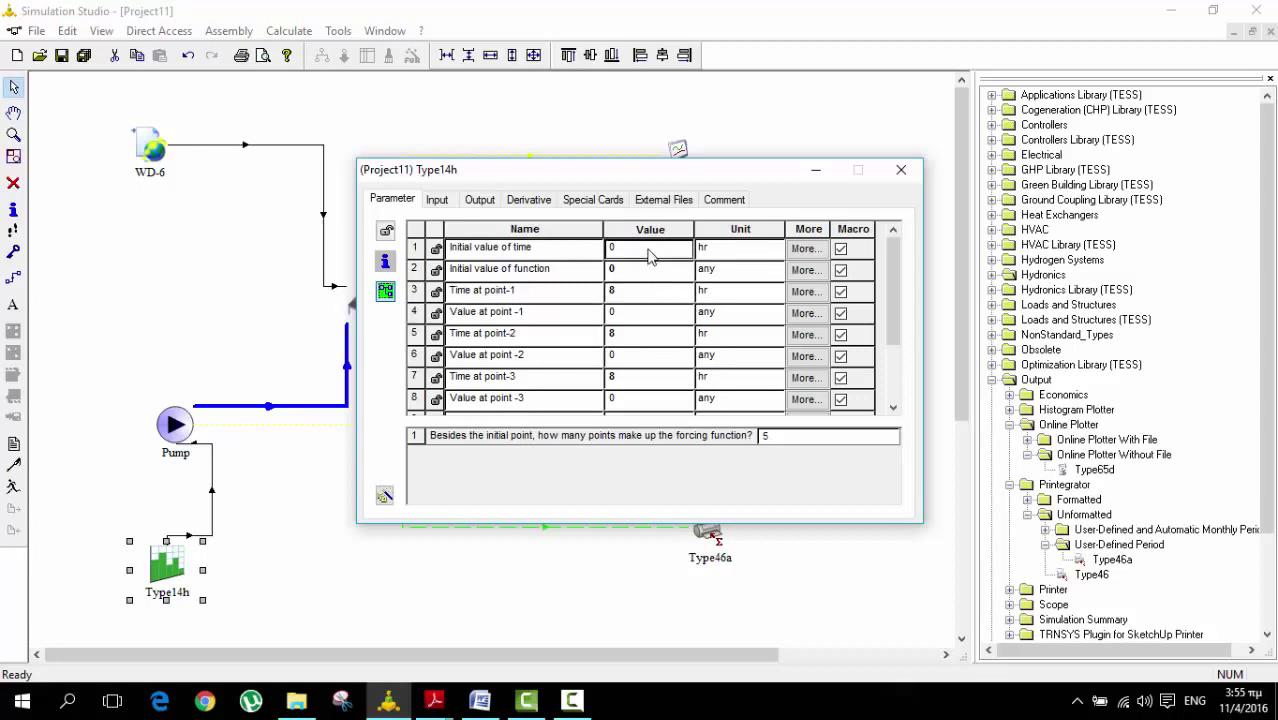
pyautogui.click(648, 300)
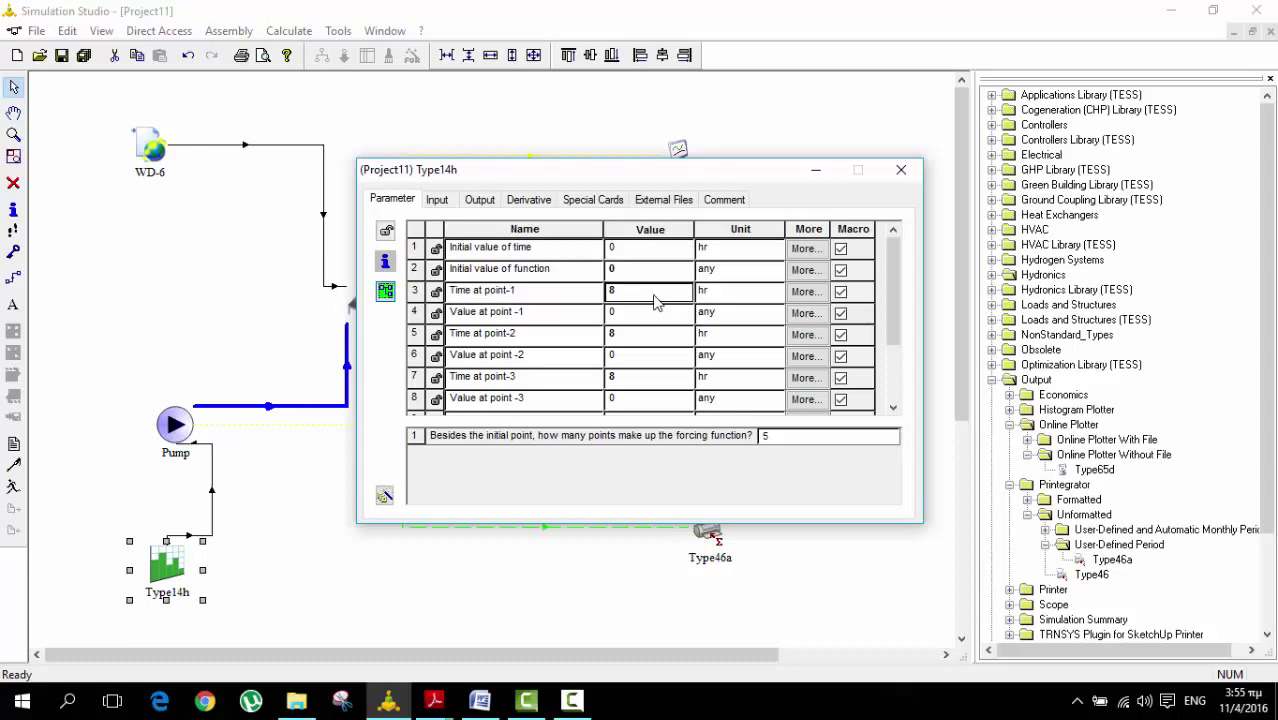
pyautogui.click(634, 320)
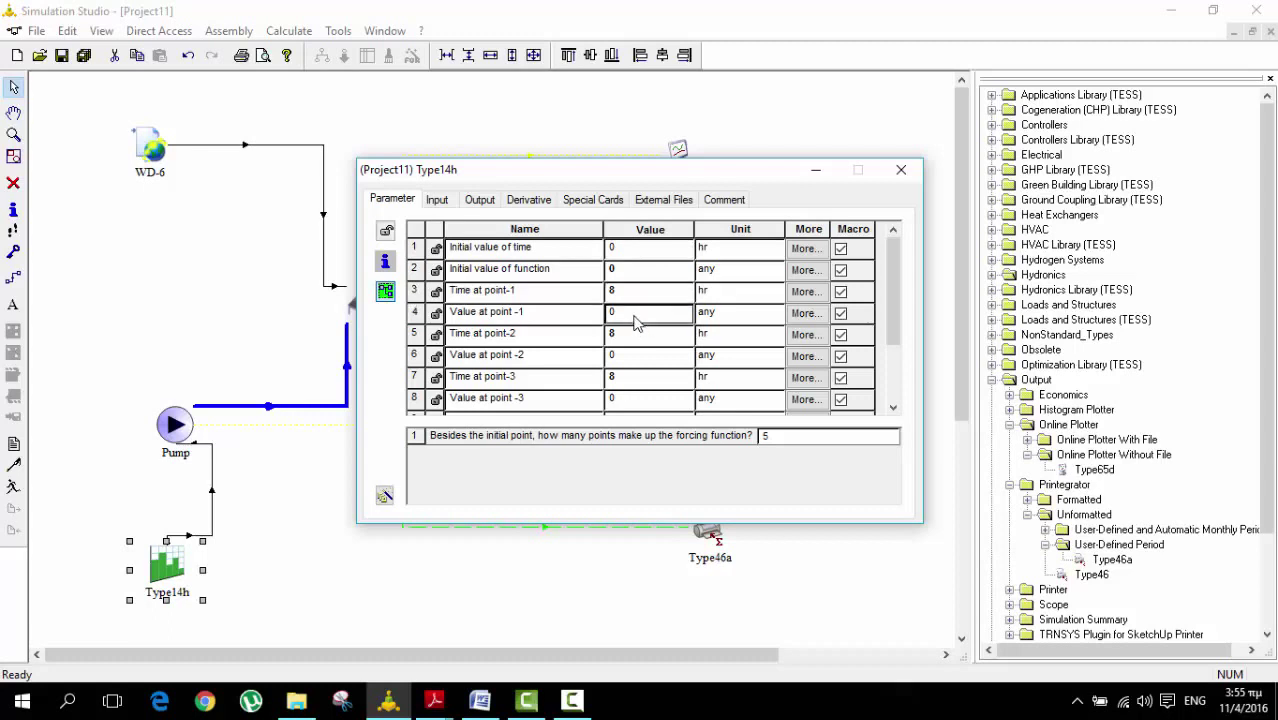
pyautogui.click(640, 340)
pyautogui.click(640, 360)
pyautogui.write('1')
pyautogui.click(643, 381)
pyautogui.write('18')
pyautogui.click(649, 399)
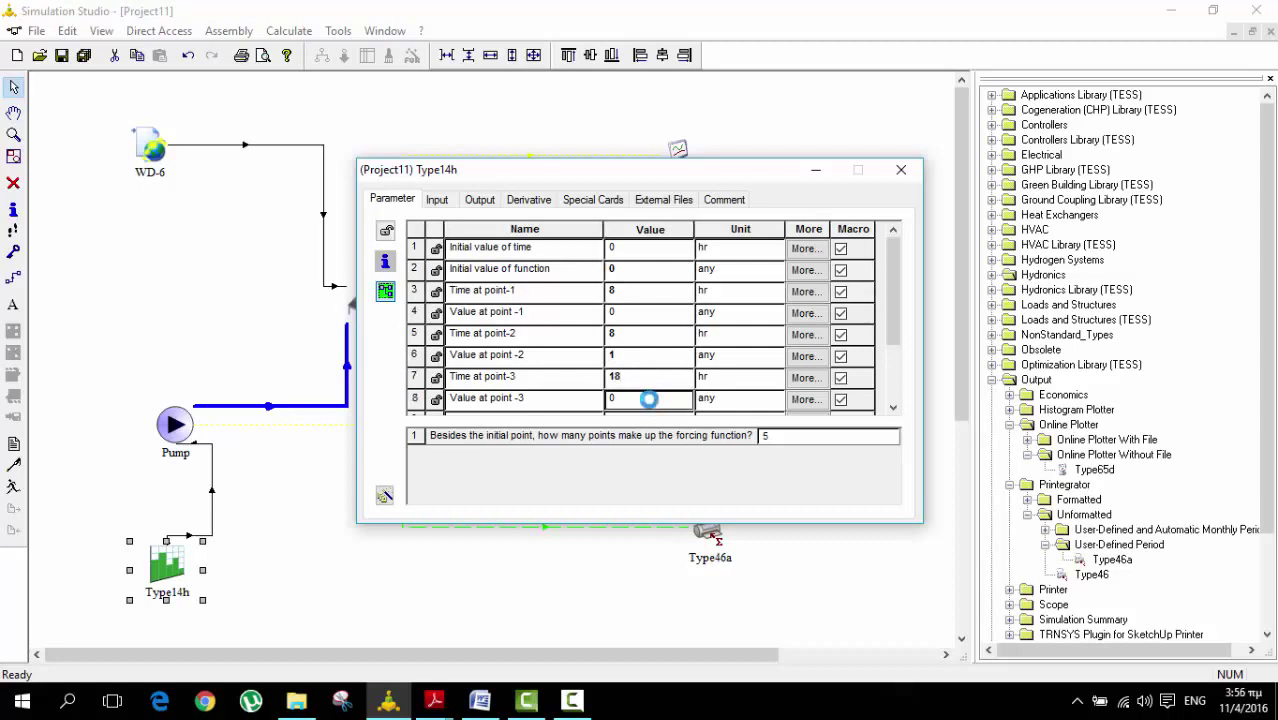
pyautogui.write('1')
# Enter points 4–5: time 18 value 0 and time 24 value 0.
pyautogui.scroll(-2, 660, 385)
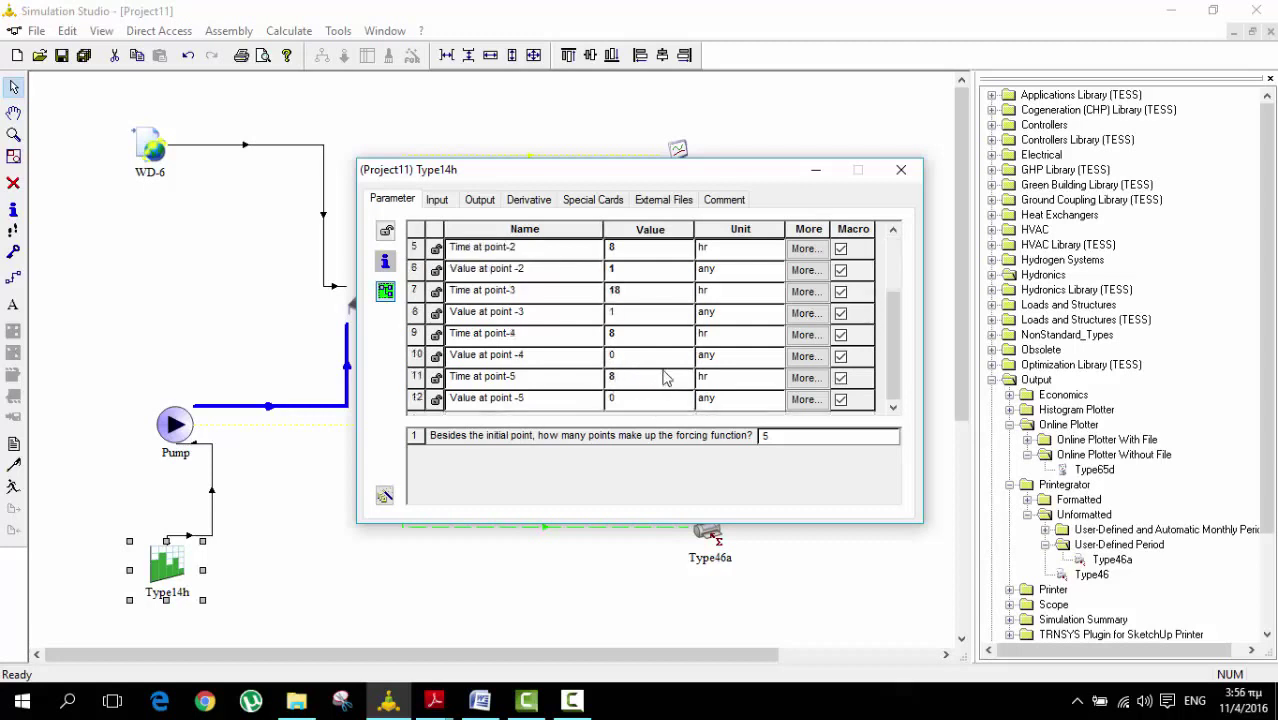
pyautogui.click(639, 340)
pyautogui.write('18')
pyautogui.click(635, 362)
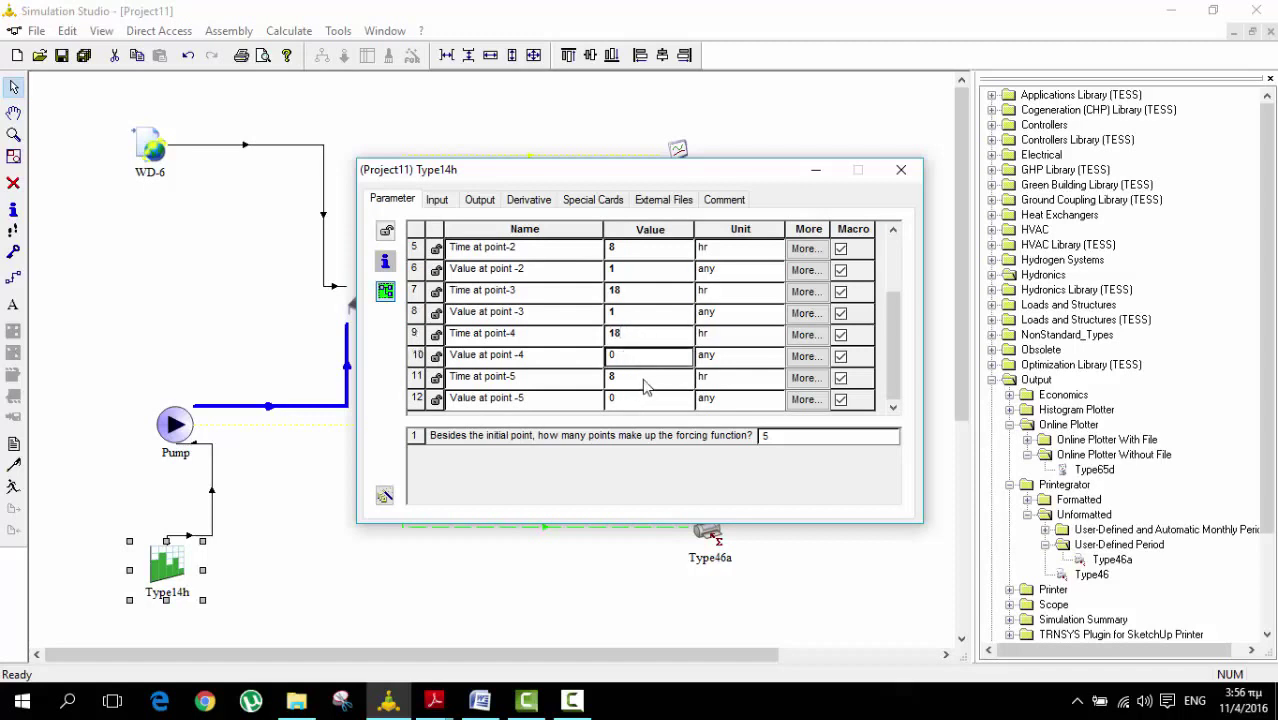
pyautogui.click(645, 387)
pyautogui.write('24')
pyautogui.click(645, 400)
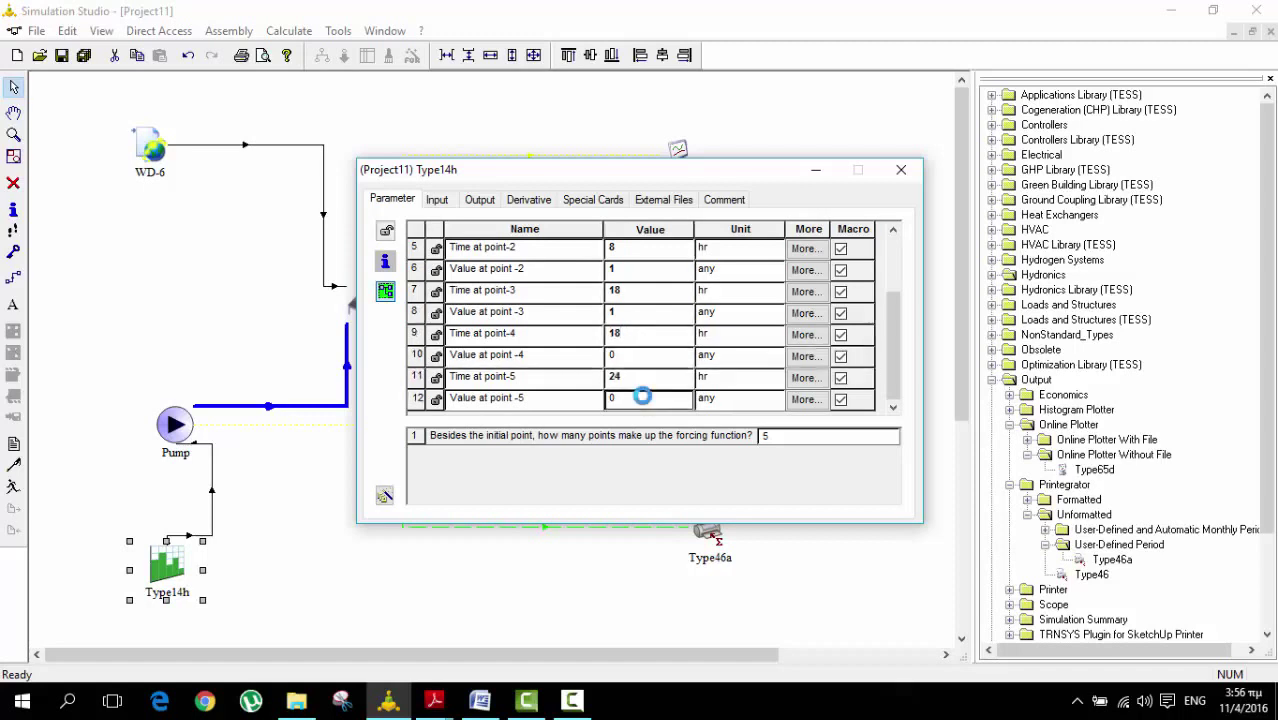
pyautogui.scroll(2, 650, 390)
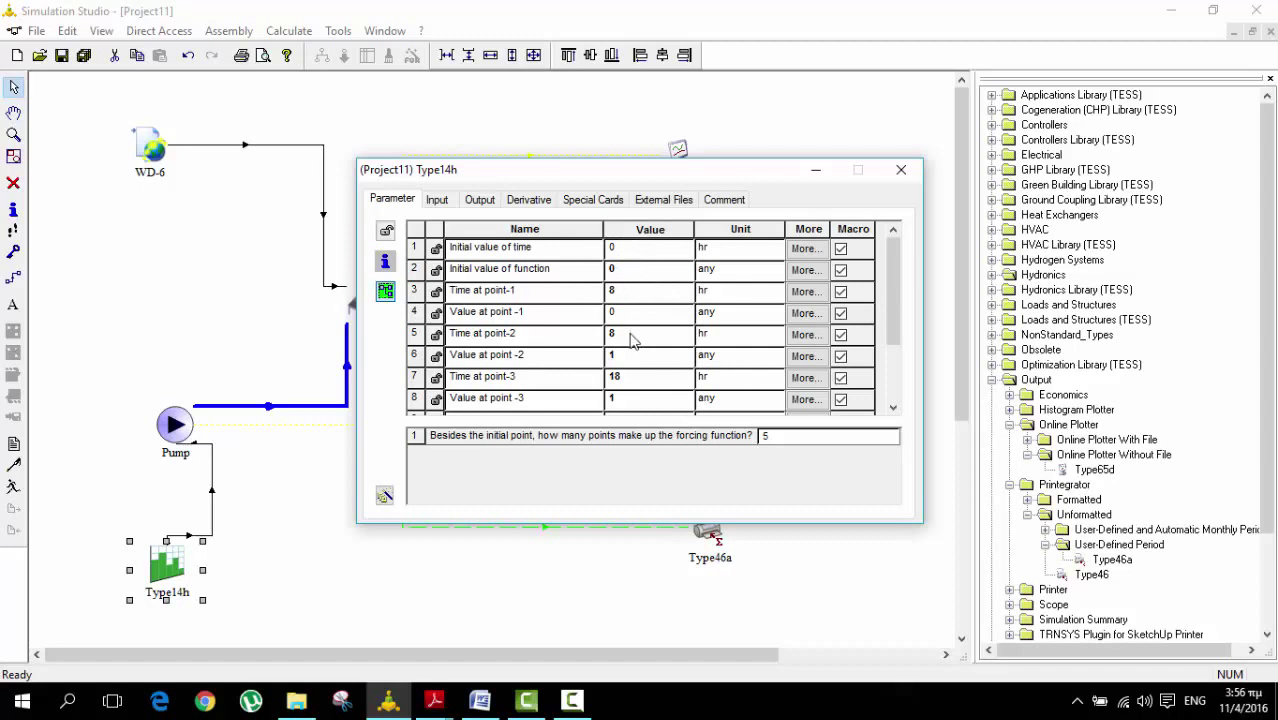
pyautogui.scroll(-2, 648, 398)
pyautogui.click(650, 397)
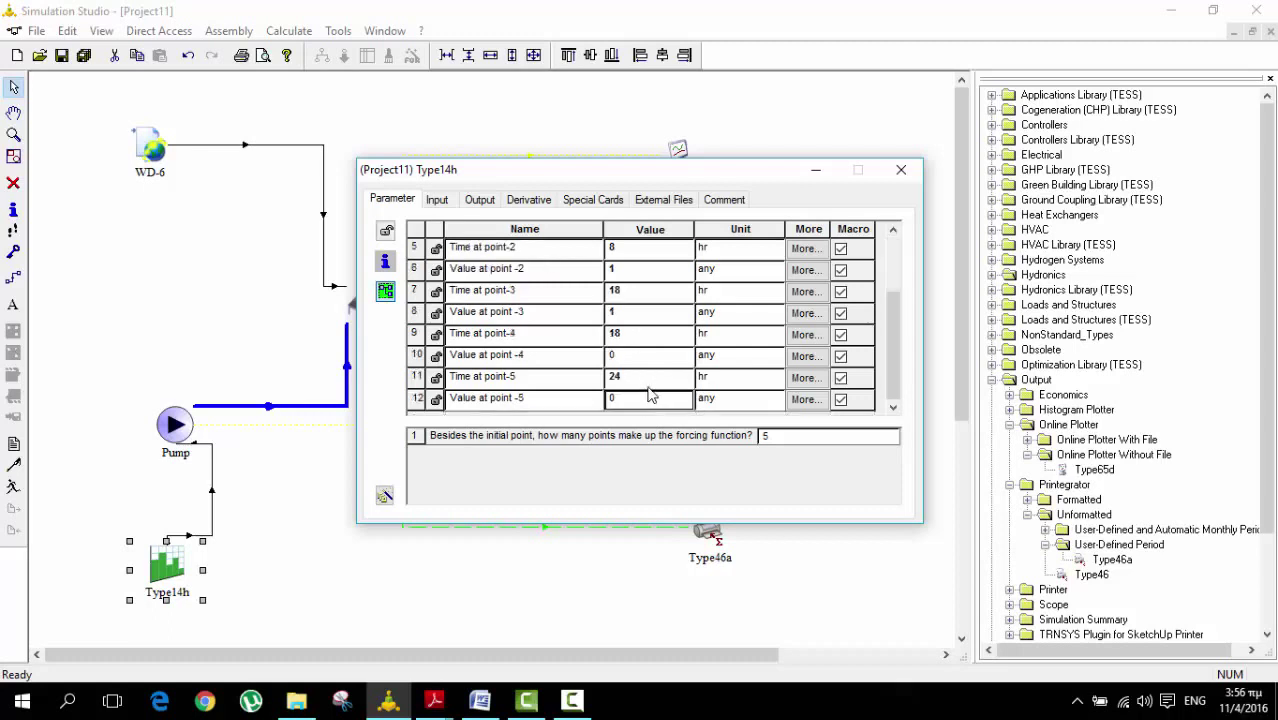
# Close Type14h and inspect the Type14h–Pump, Pump–SC and SC–Type46a connections.
pyautogui.click(900, 175)
pyautogui.click(211, 478)
pyautogui.doubleClick(211, 478)
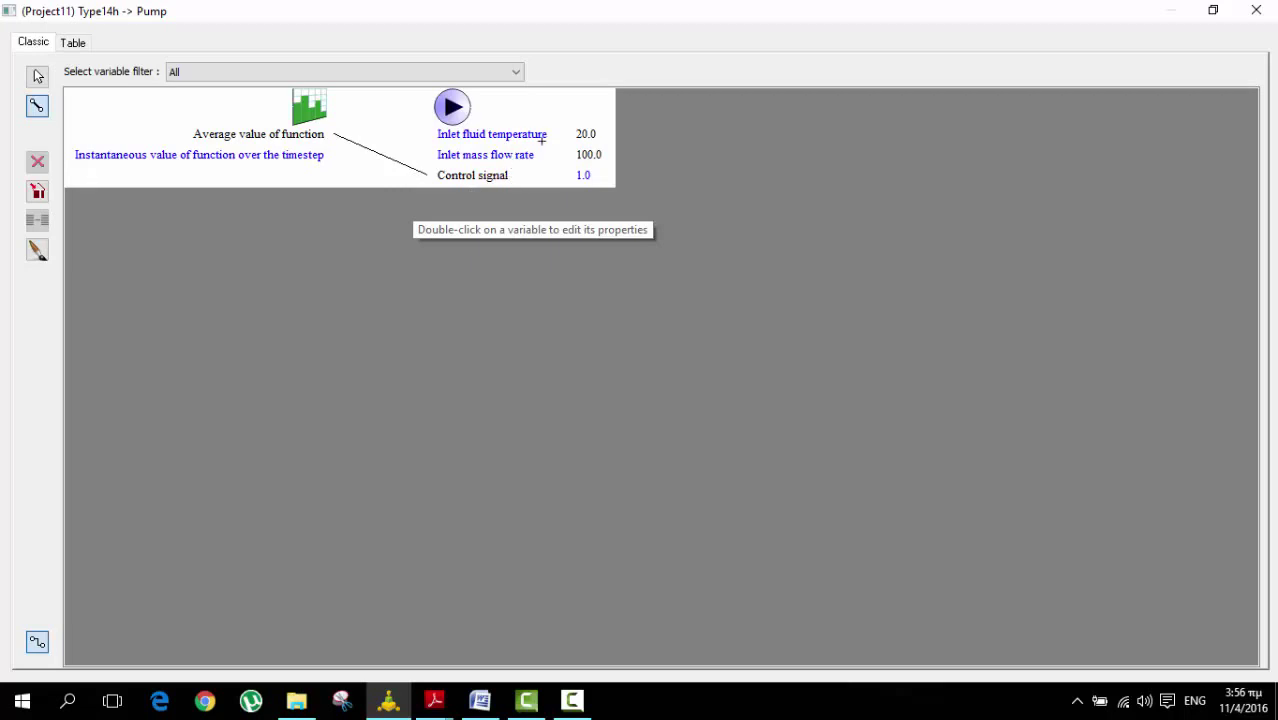
pyautogui.click(1256, 12)
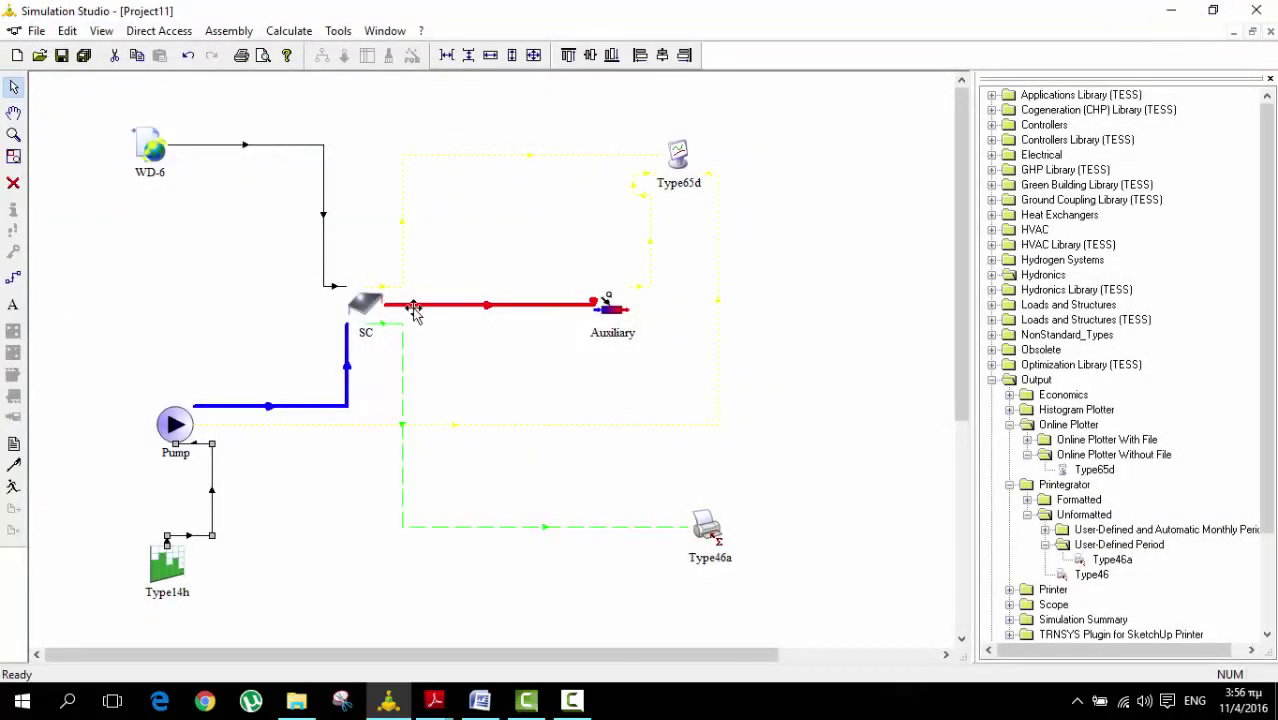
pyautogui.click(346, 351)
pyautogui.doubleClick(346, 351)
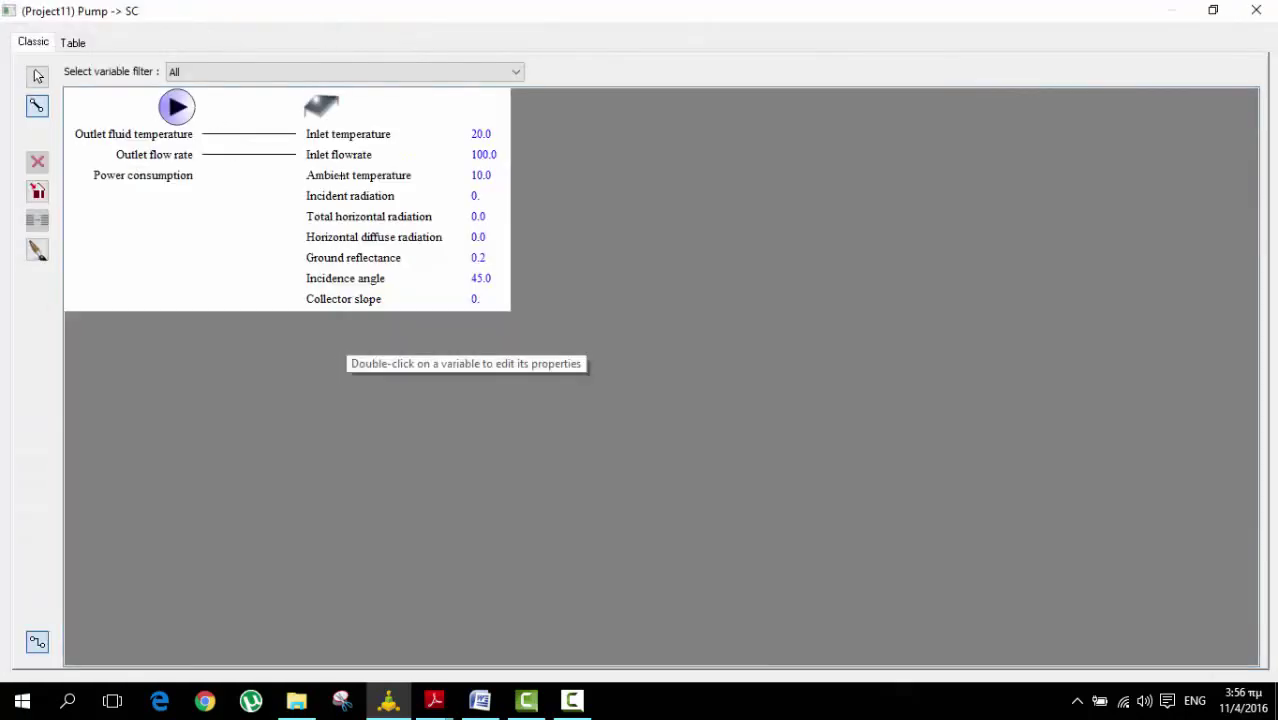
pyautogui.click(1256, 10)
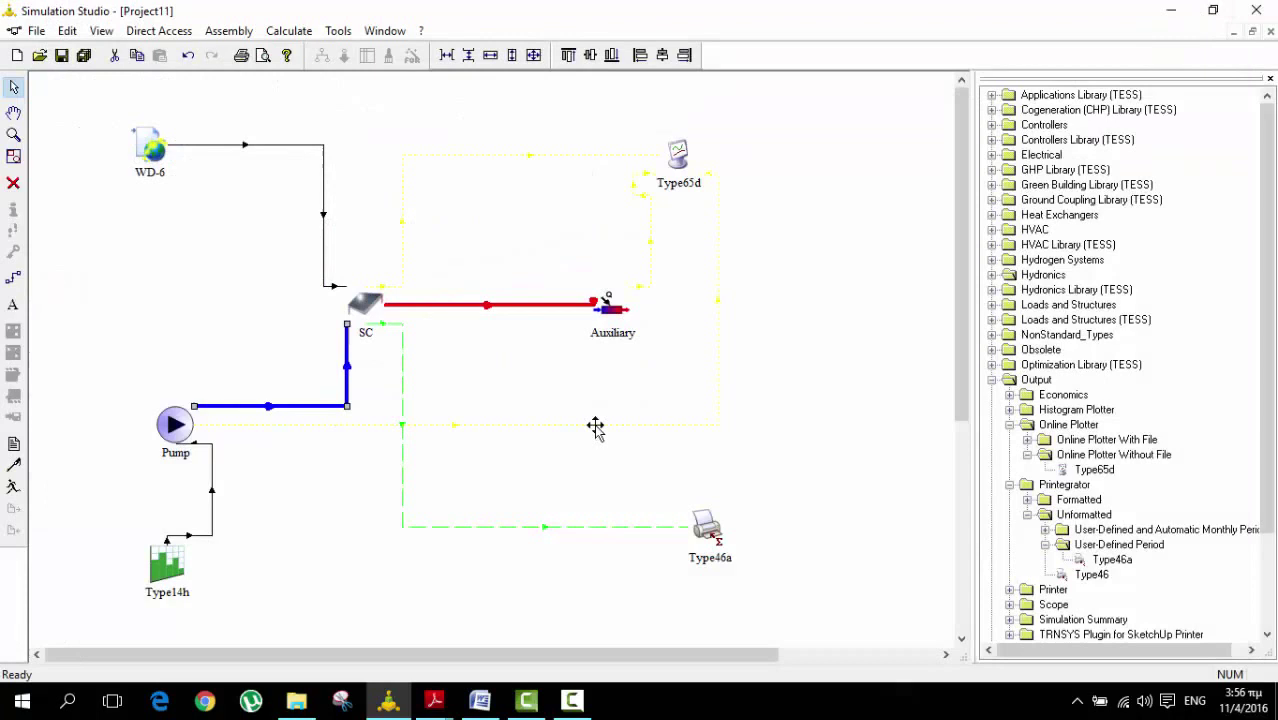
pyautogui.click(402, 382)
pyautogui.doubleClick(402, 382)
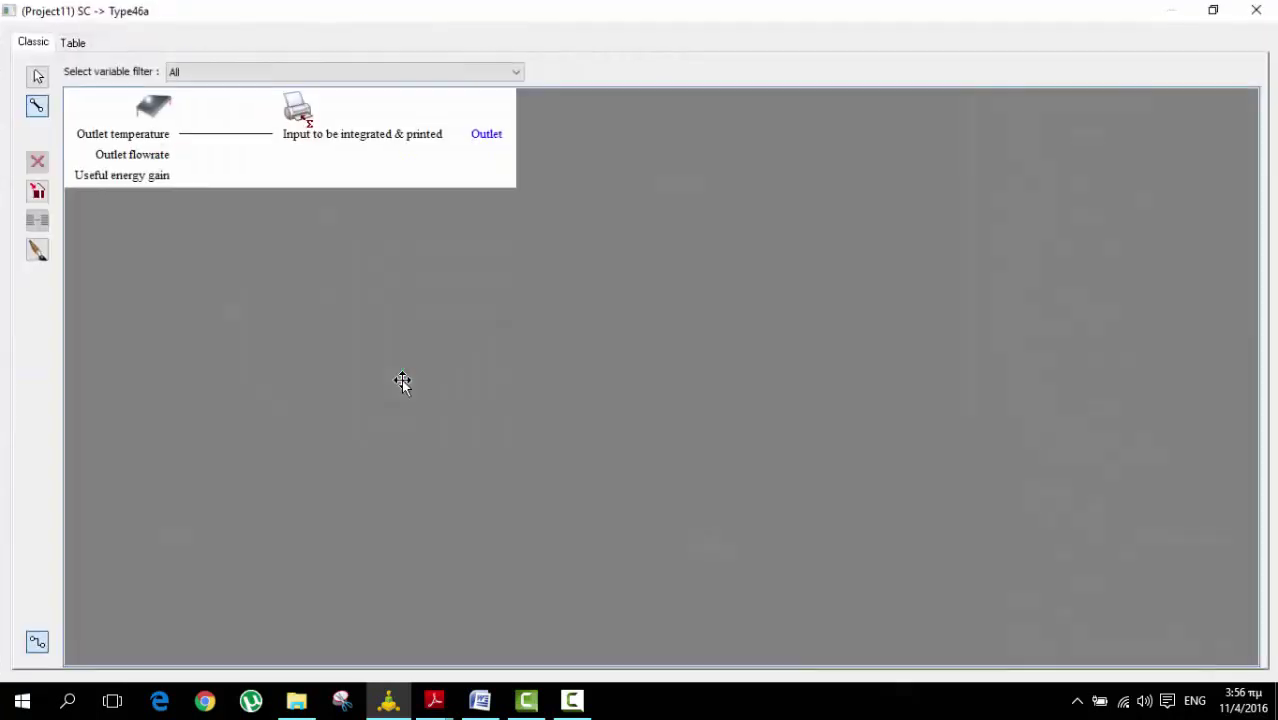
pyautogui.click(1256, 10)
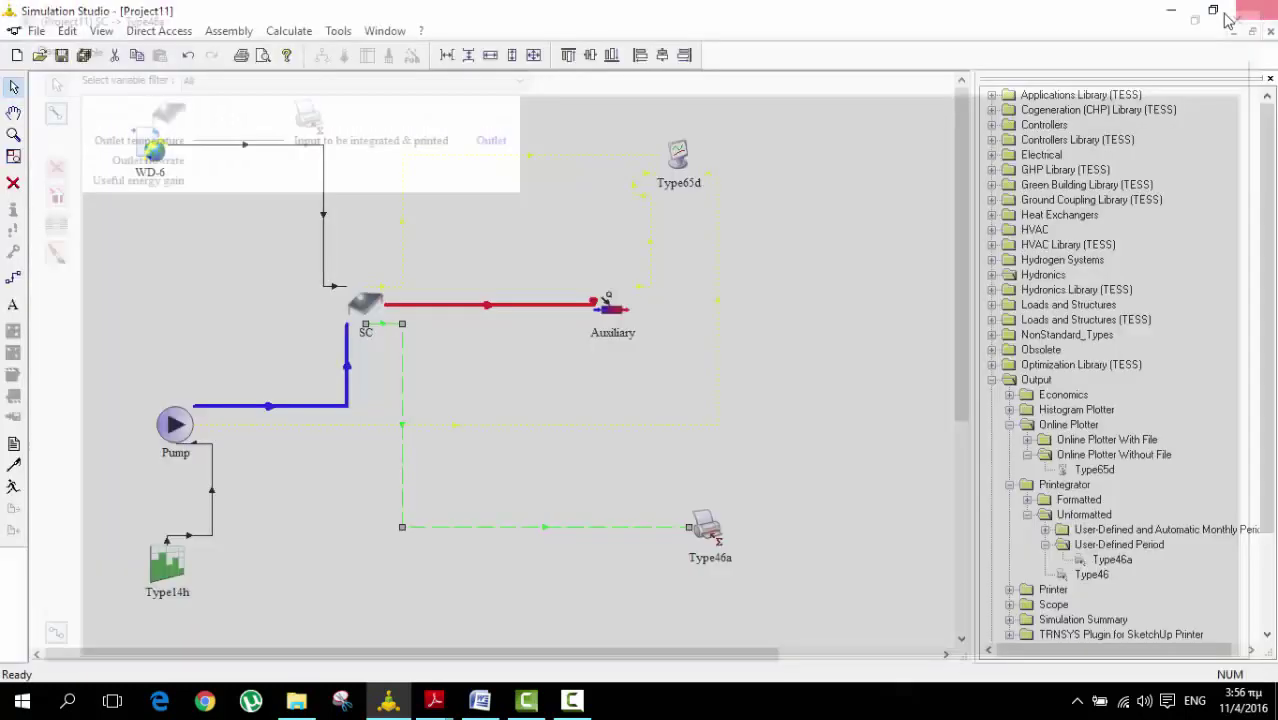
# Set Type46a's 'How many variables are to be printed' to 6 and minimise its window.
pyautogui.doubleClick(707, 530)
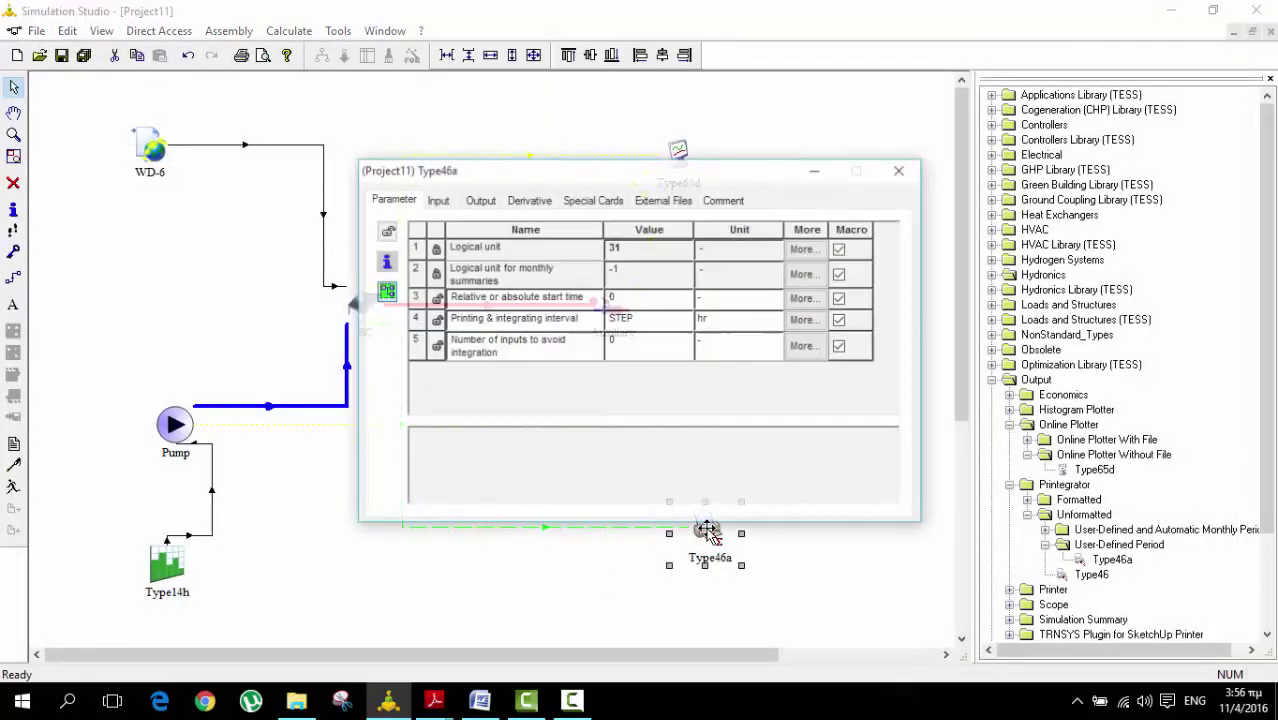
pyautogui.click(436, 200)
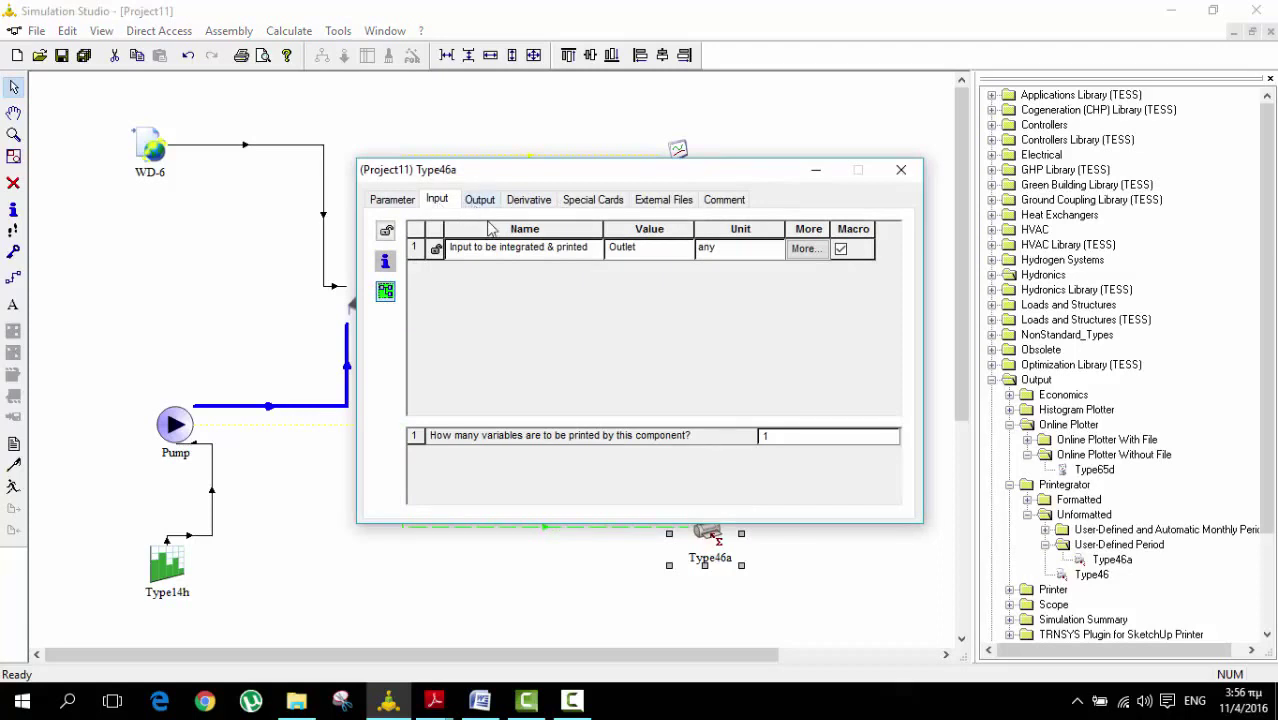
pyautogui.moveTo(702, 173); pyautogui.dragTo(543, 54)
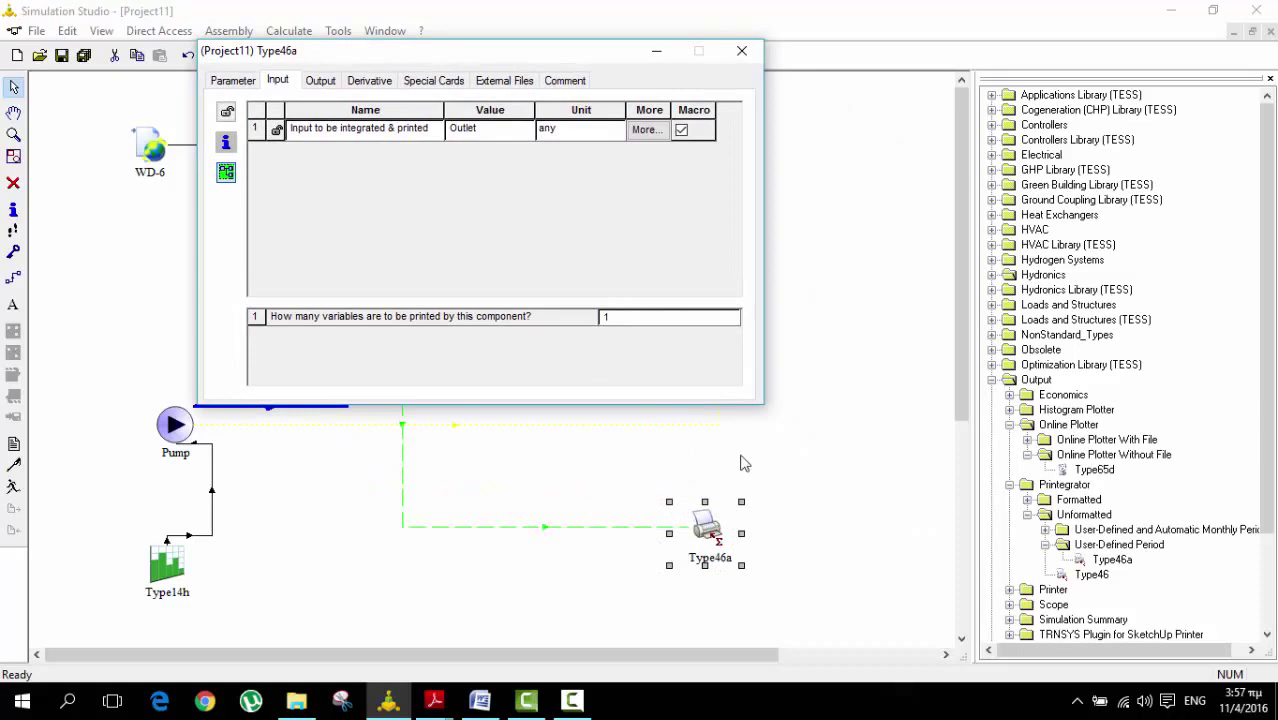
pyautogui.click(632, 322)
pyautogui.press('BackSpace')
pyautogui.write('6')
pyautogui.click(818, 330)
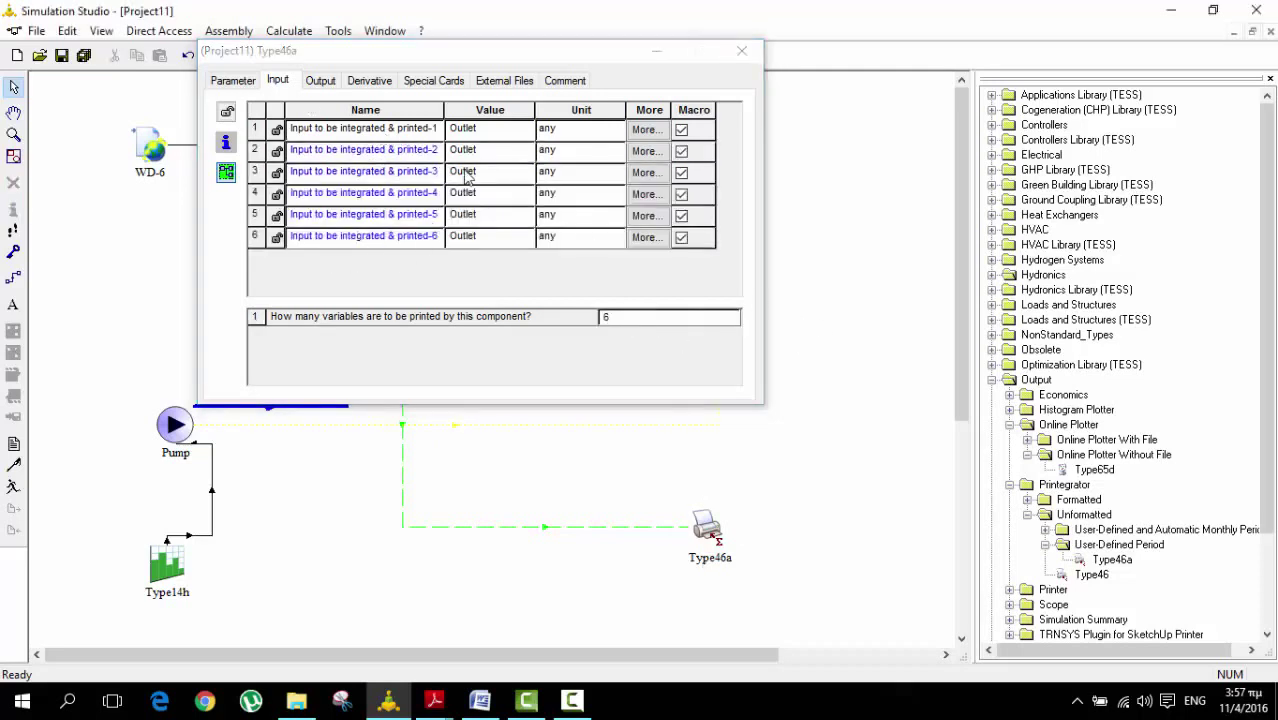
pyautogui.click(657, 53)
# Inspect the Begin diagram's TYPE24 to Type25c connection and close it.
pyautogui.click(1253, 32)
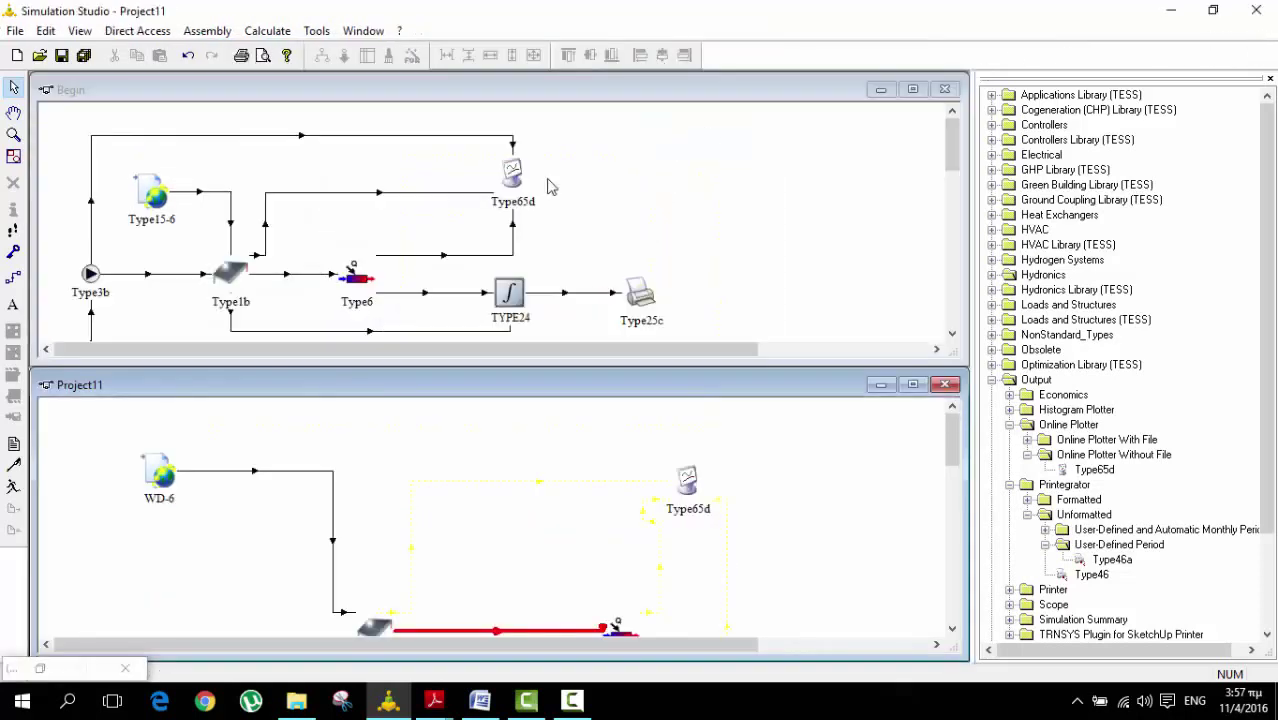
pyautogui.click(595, 311)
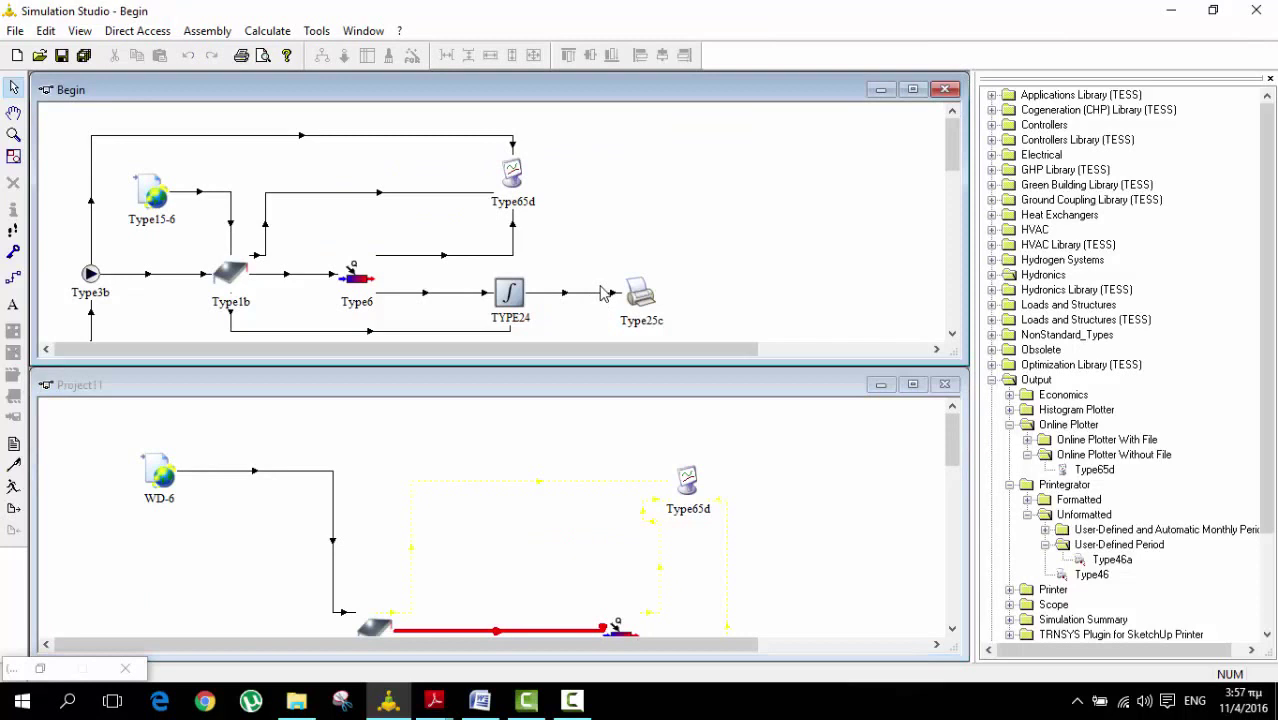
pyautogui.doubleClick(599, 293)
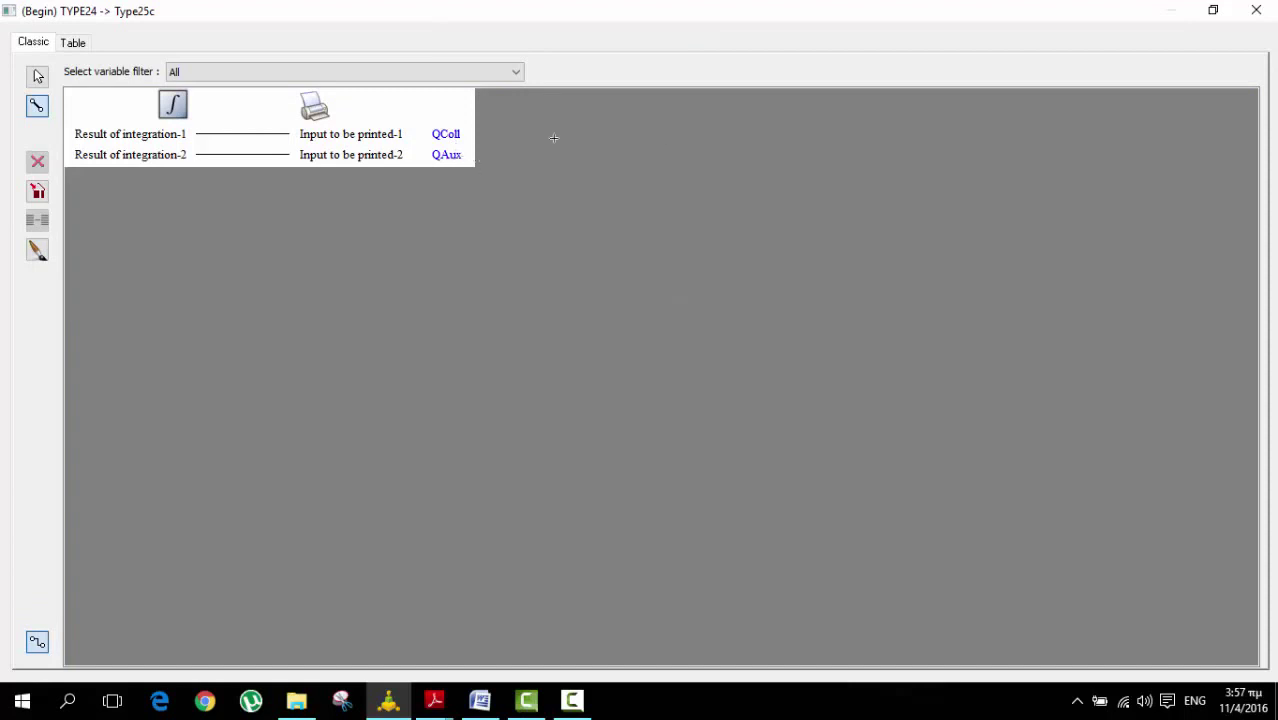
pyautogui.click(1256, 10)
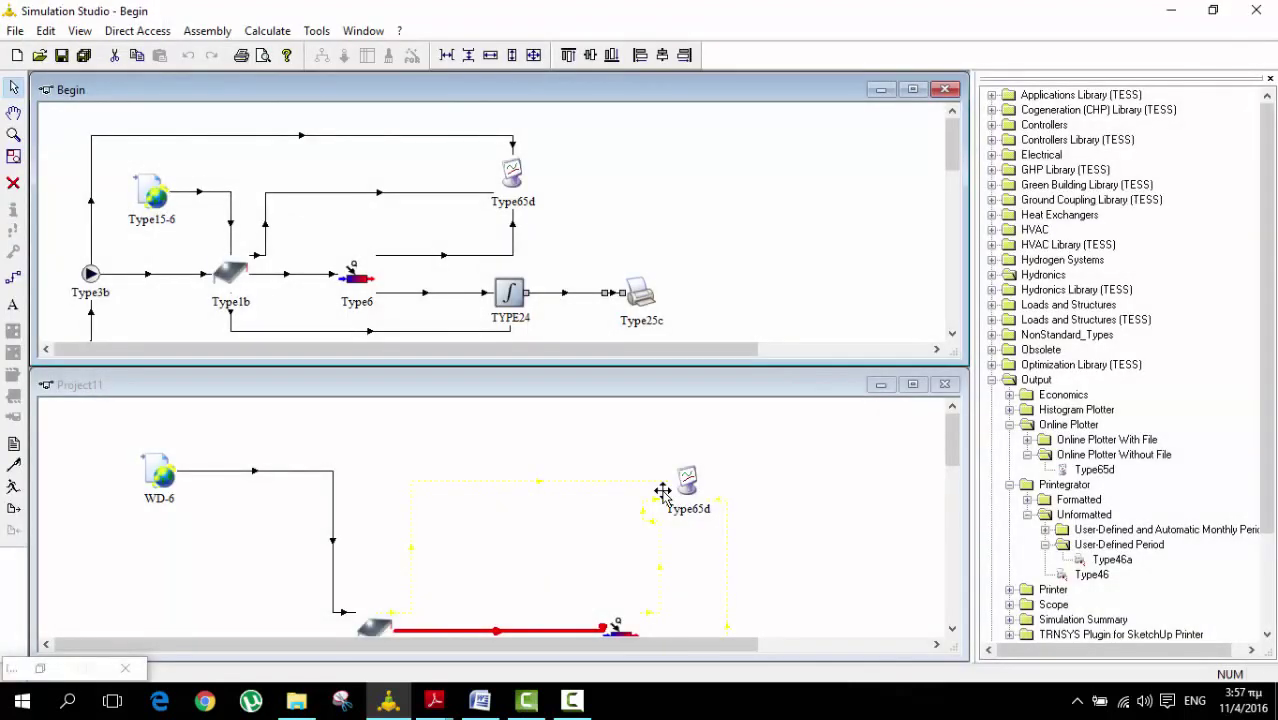
# Maximise the Project11 diagram and select the Type46a printer component.
pyautogui.scroll(-2, 663, 495)
pyautogui.scroll(-2, 663, 495)
pyautogui.click(911, 384)
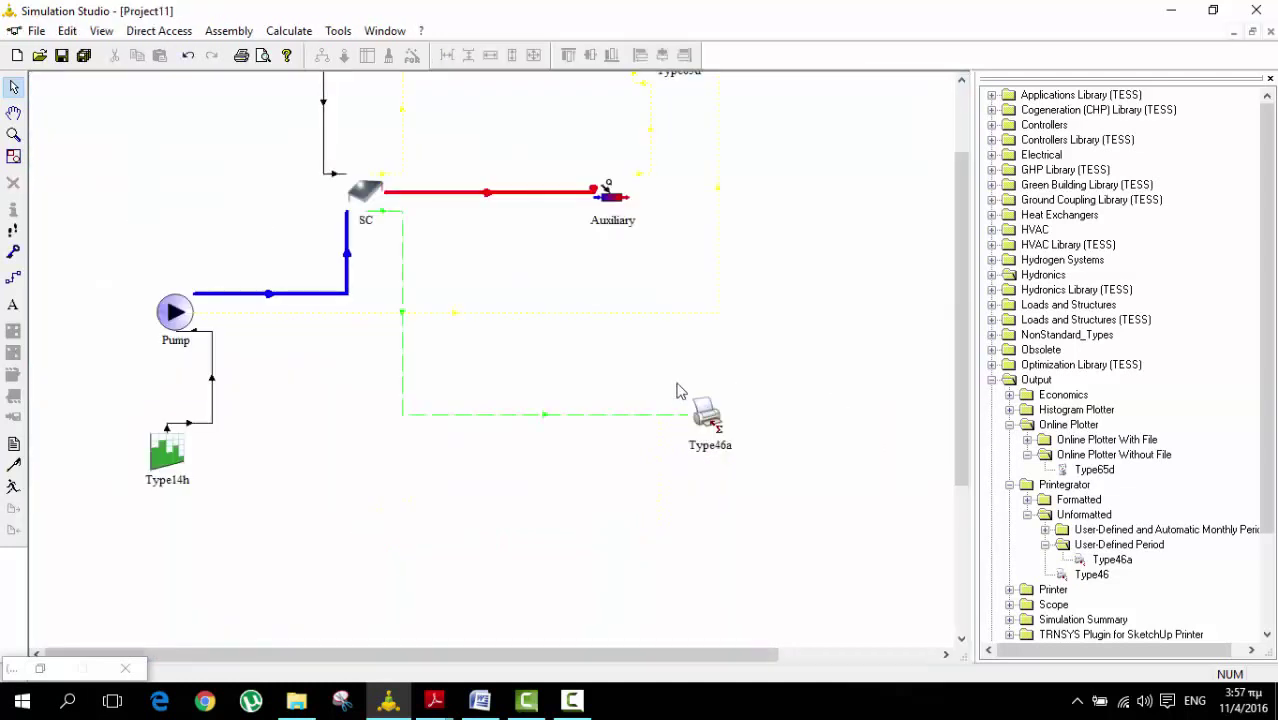
pyautogui.click(708, 415)
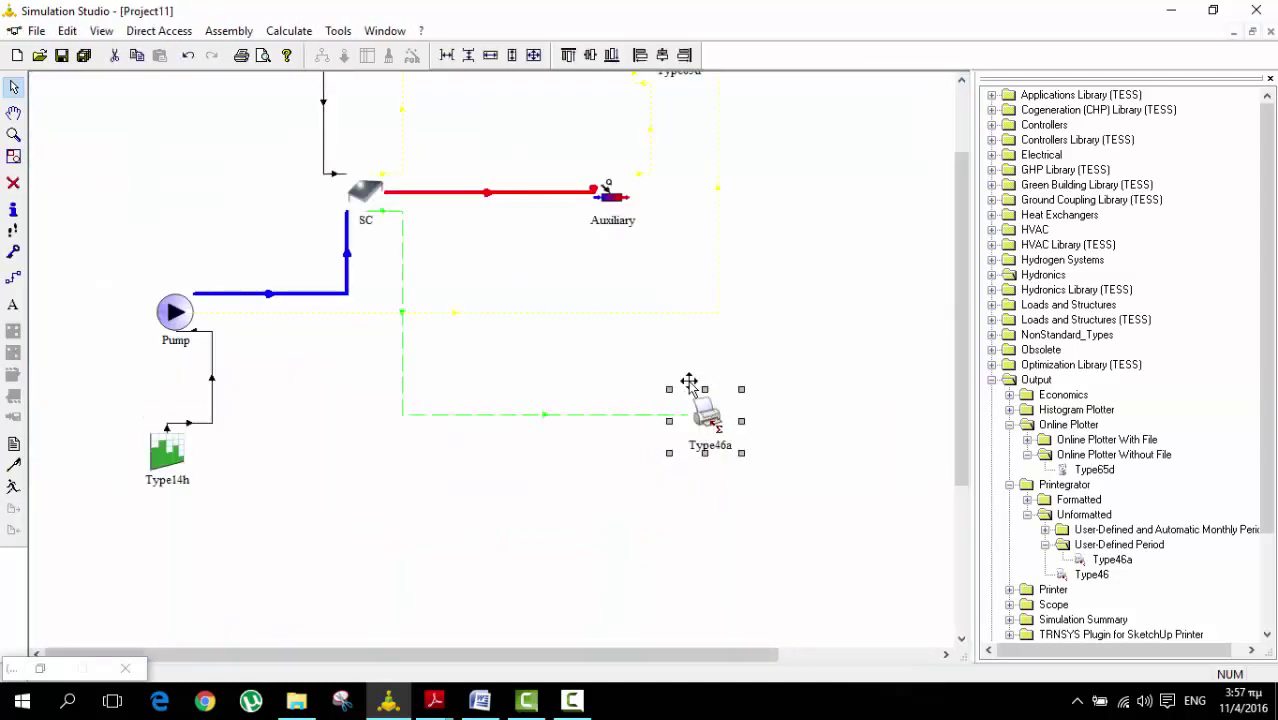
# Set Type46a's number of printed variables to 2 on the Input tab.
pyautogui.doubleClick(706, 418)
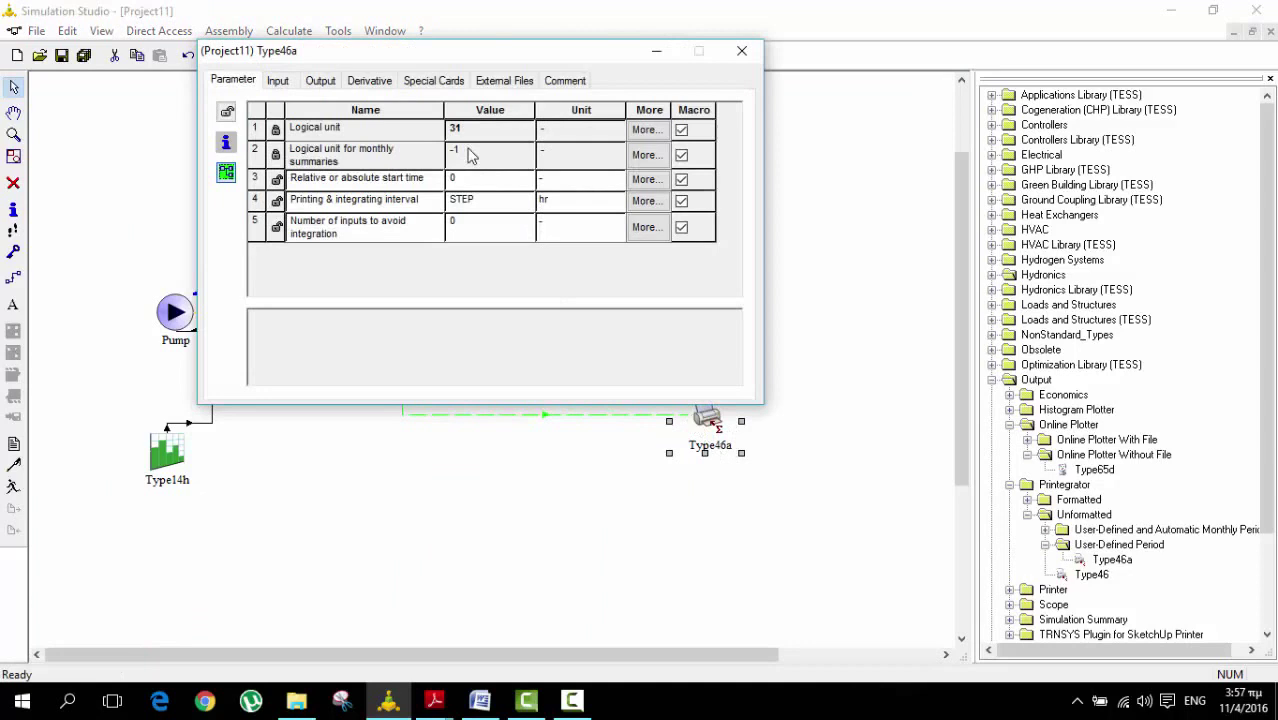
pyautogui.click(280, 82)
pyautogui.click(631, 318)
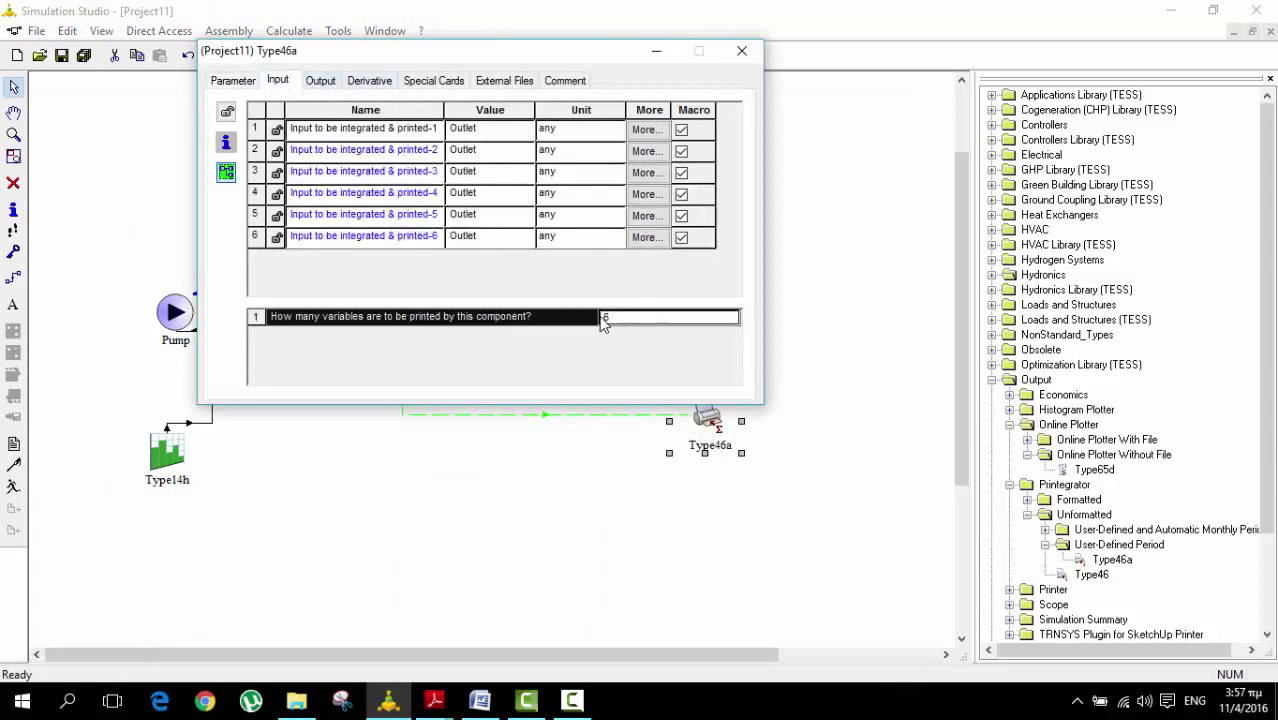
pyautogui.moveTo(650, 320); pyautogui.dragTo(578, 305)
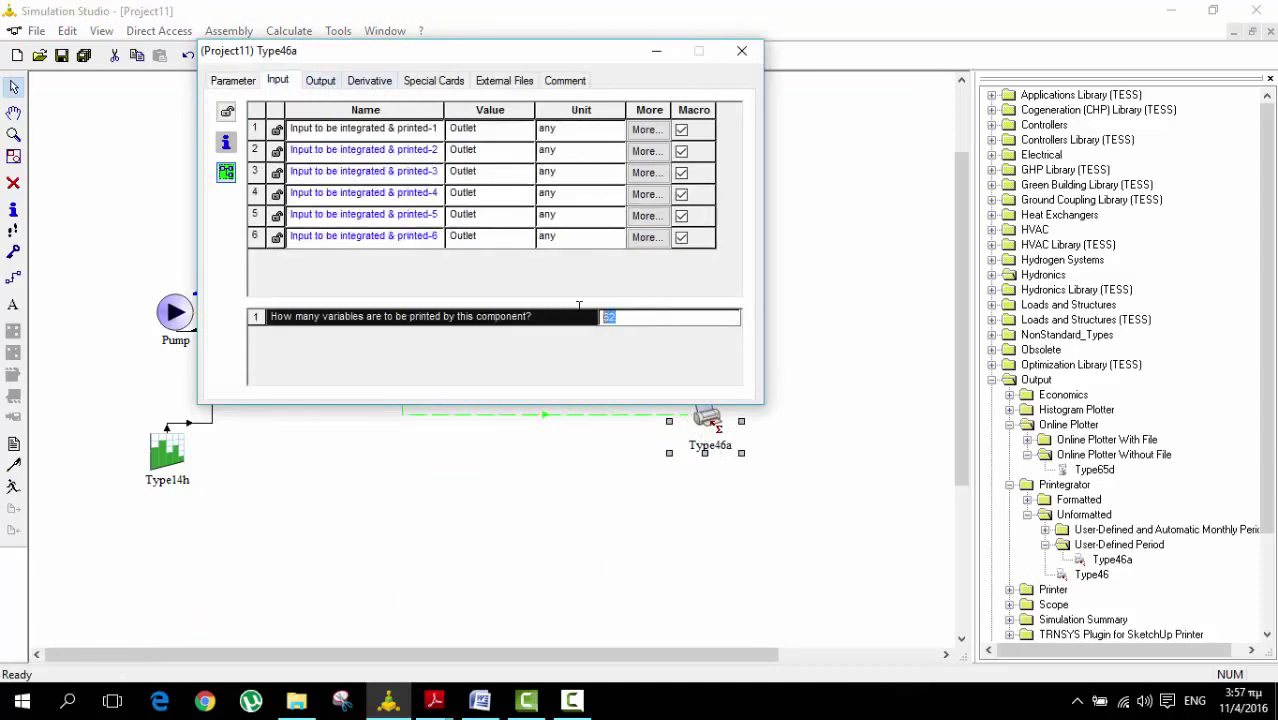
pyautogui.press('Return')
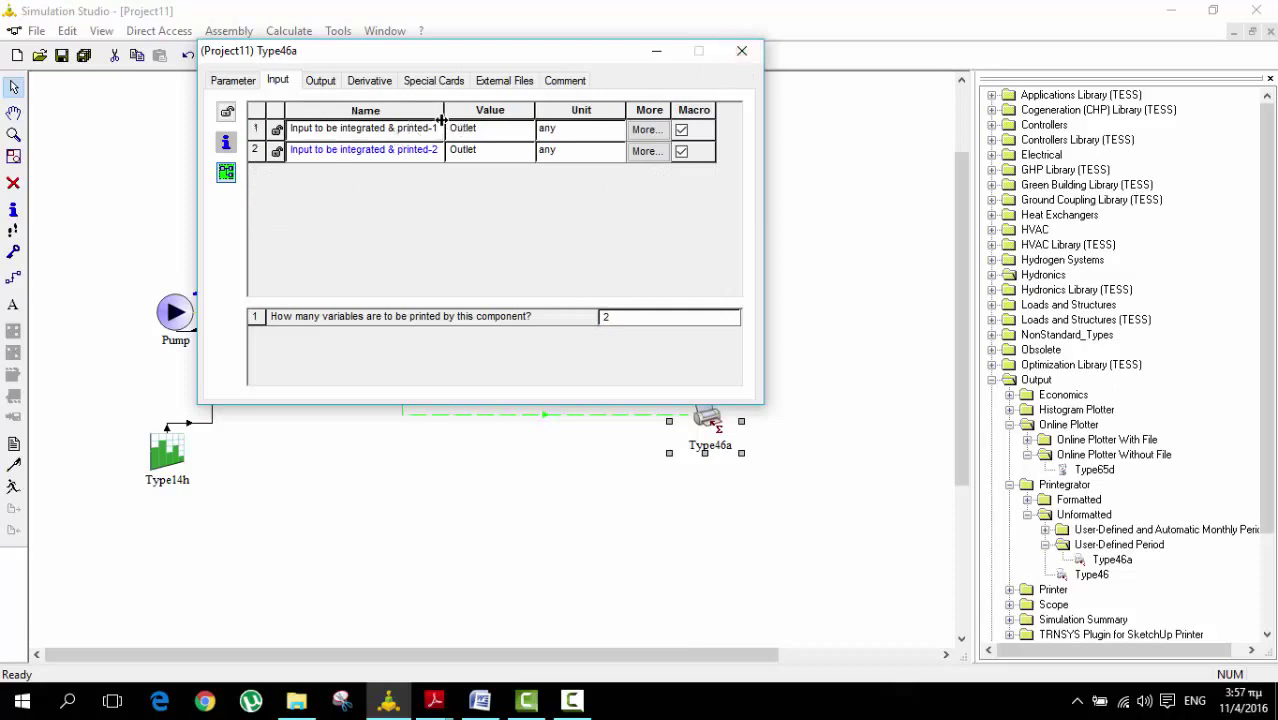
# Rename the first input 'Energy from the SC' with label Q_SC.
pyautogui.moveTo(437, 128); pyautogui.dragTo(263, 130)
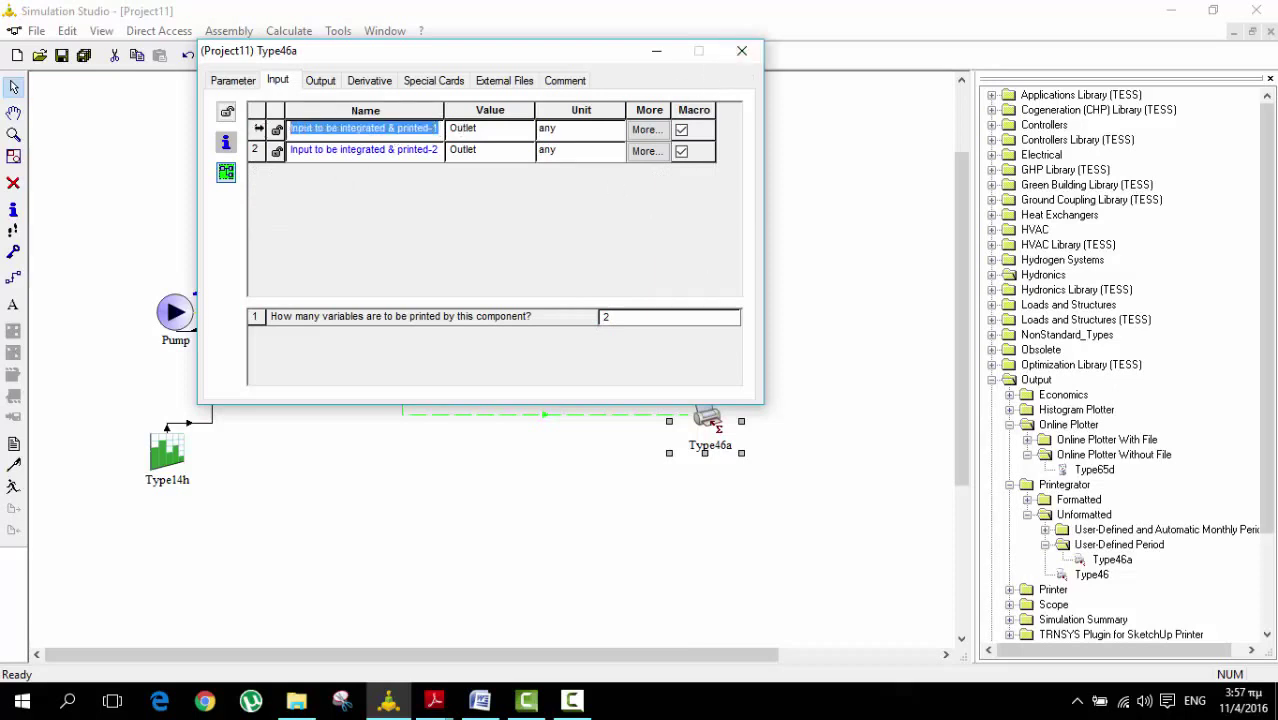
pyautogui.write('Energy from the SC')
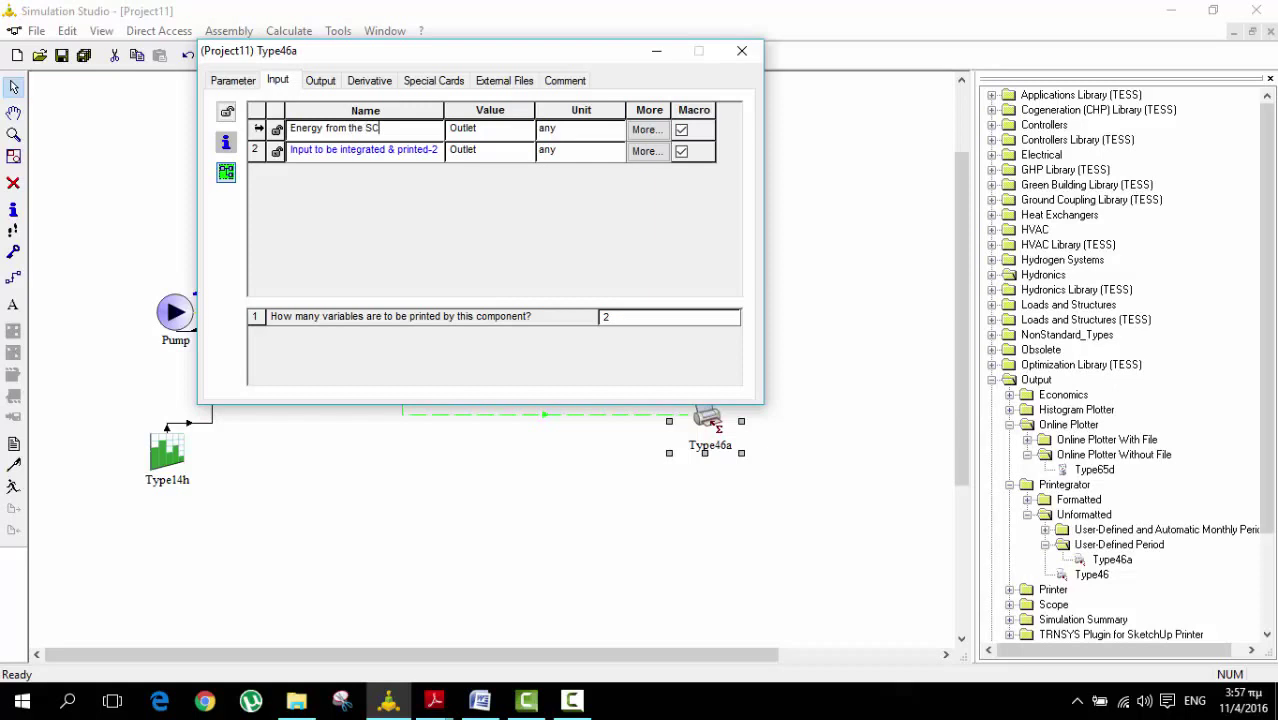
pyautogui.click(478, 138)
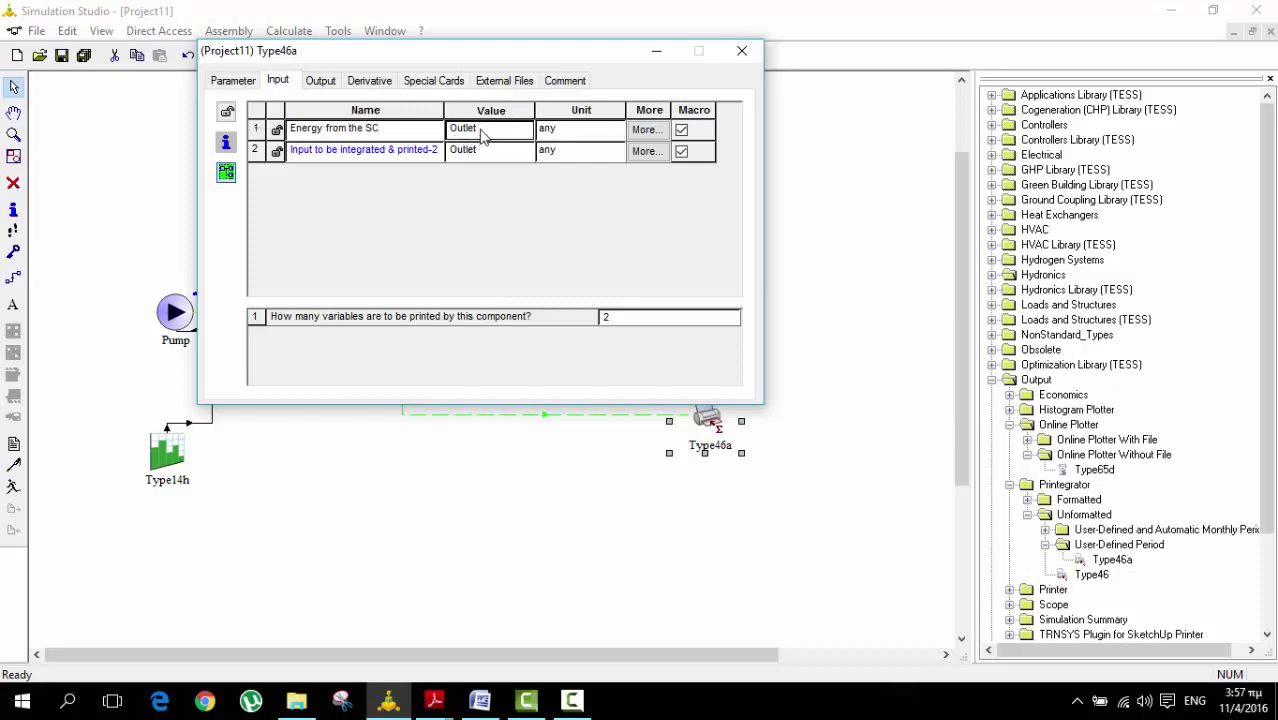
pyautogui.doubleClick(456, 125)
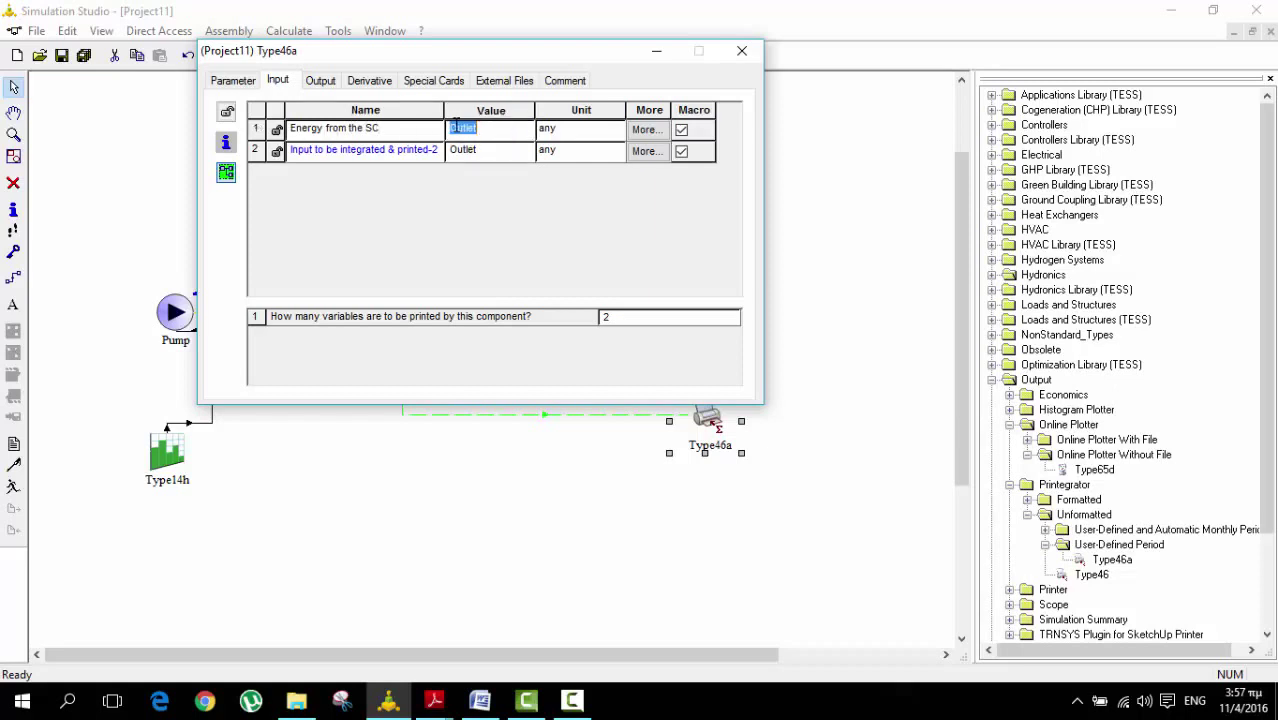
pyautogui.write('Q_SC')
# Rename the second input 'energy from the AUX' with label Q_AUX.
pyautogui.doubleClick(363, 149)
pyautogui.click(384, 149)
pyautogui.doubleClick(363, 149)
pyautogui.moveTo(437, 149); pyautogui.dragTo(290, 145)
pyautogui.write('AUX')
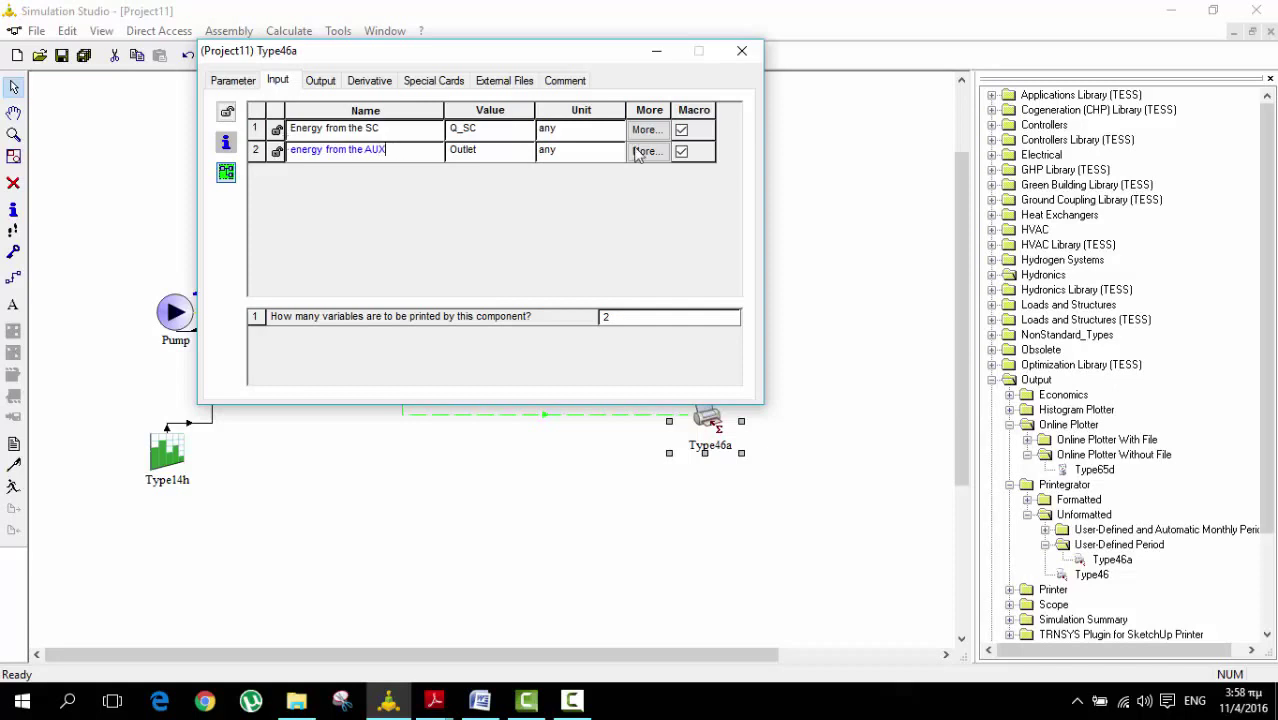
pyautogui.click(515, 155)
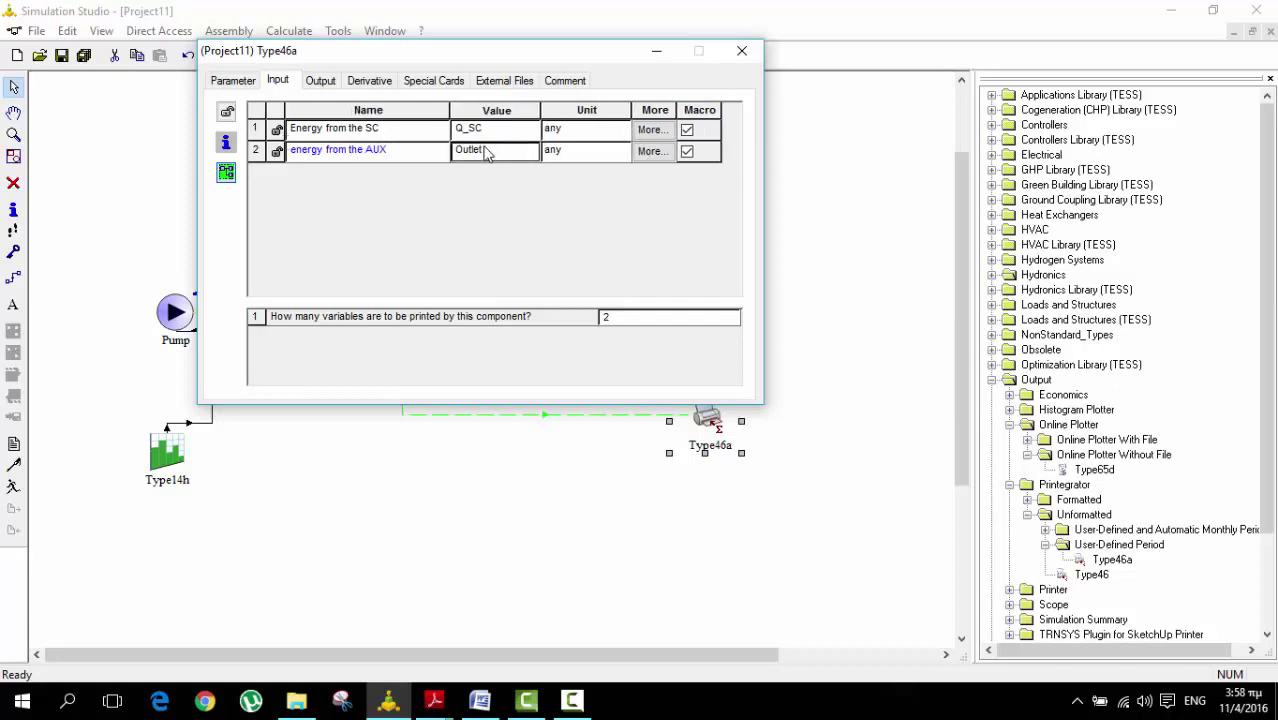
pyautogui.click(486, 150)
pyautogui.write('Q_AUX')
pyautogui.click(413, 134)
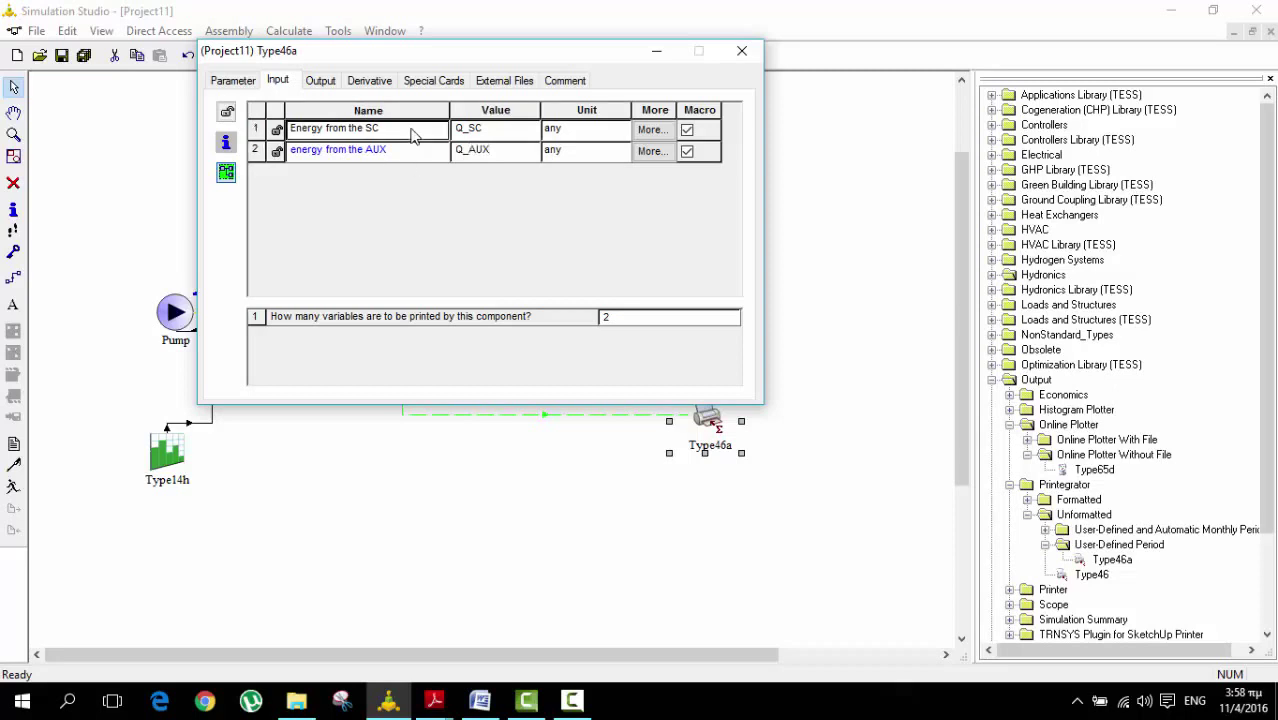
pyautogui.click(410, 153)
pyautogui.click(413, 134)
pyautogui.click(411, 154)
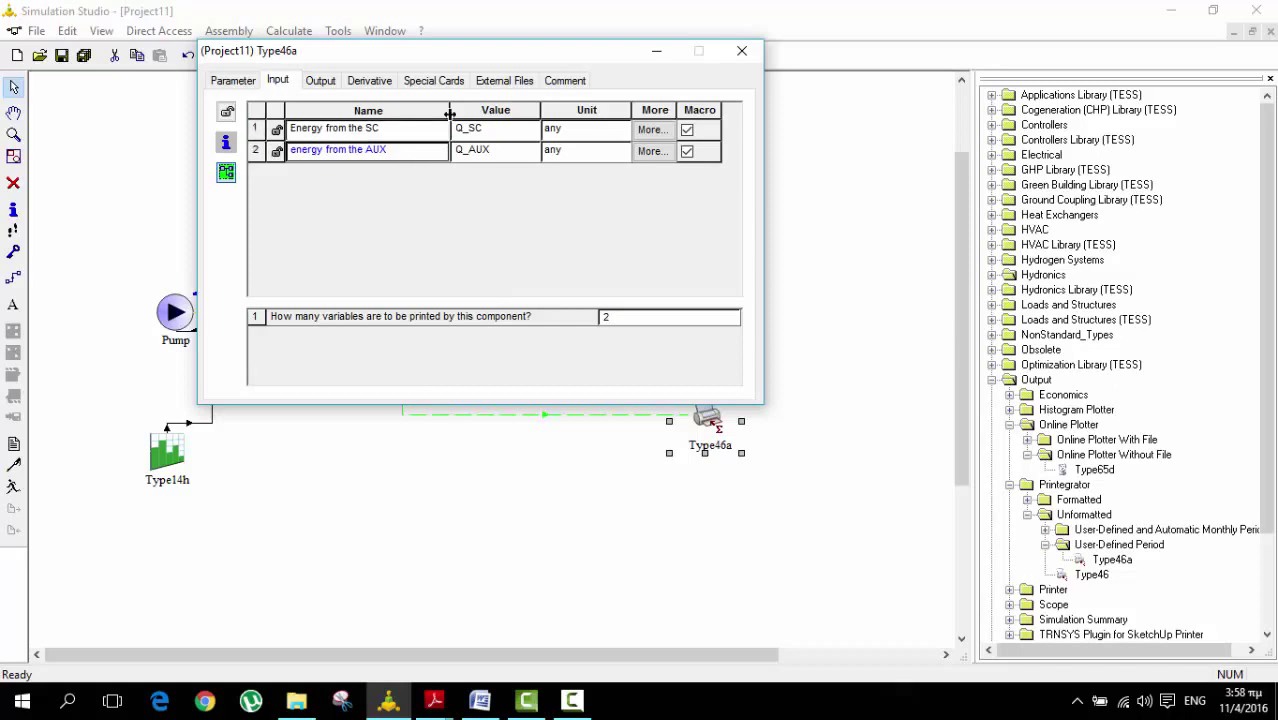
# Link Auxiliary's Required heating rate to Type46a's energy from the AUX input.
pyautogui.click(743, 54)
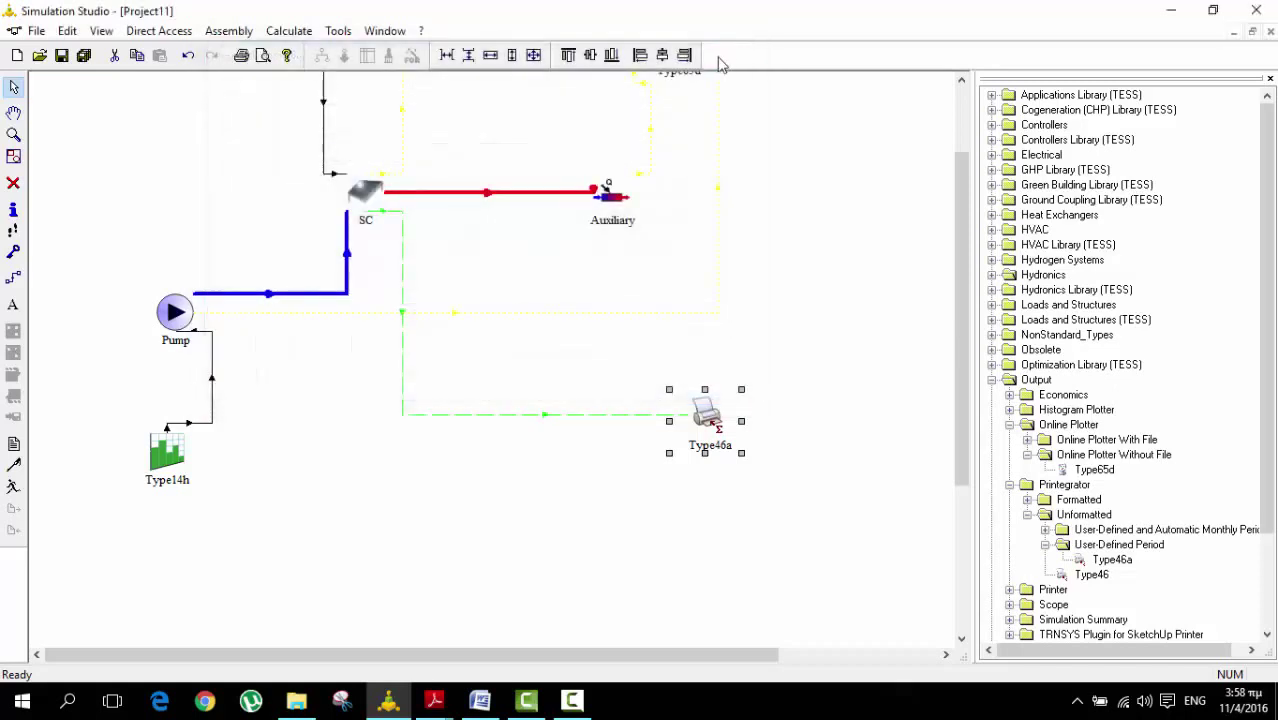
pyautogui.rightClick(616, 202)
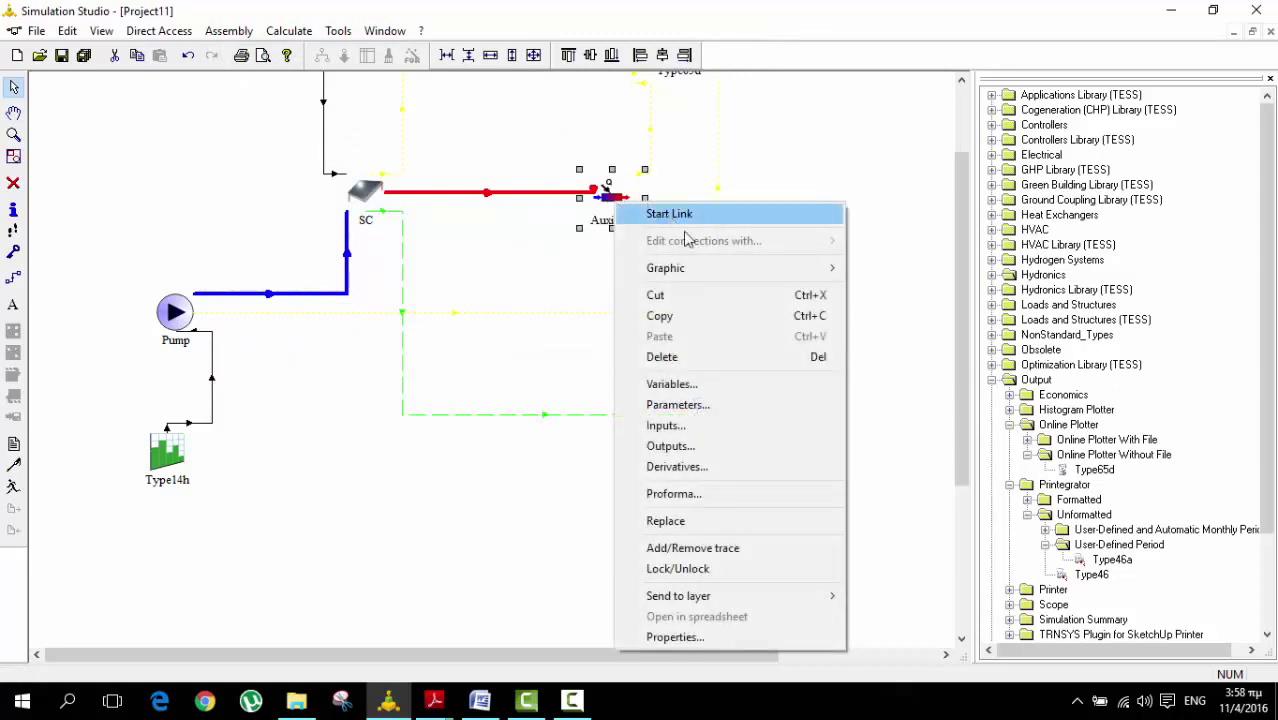
pyautogui.click(689, 225)
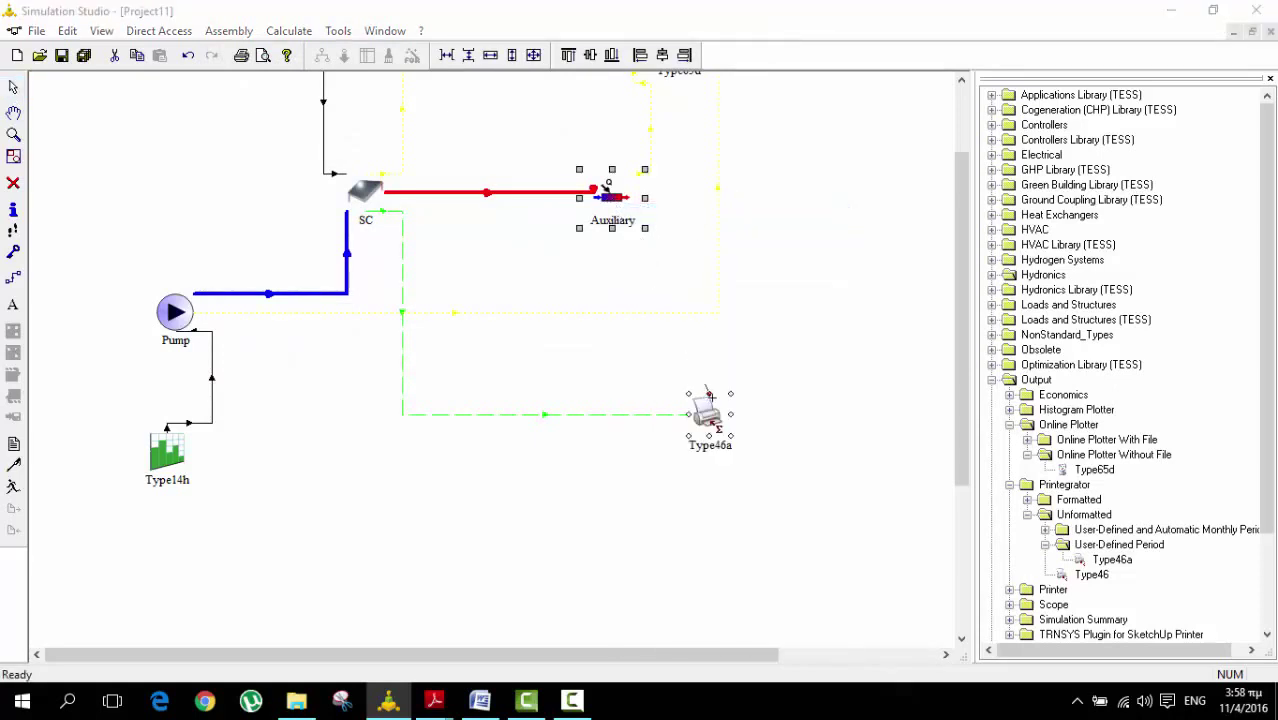
pyautogui.click(706, 394)
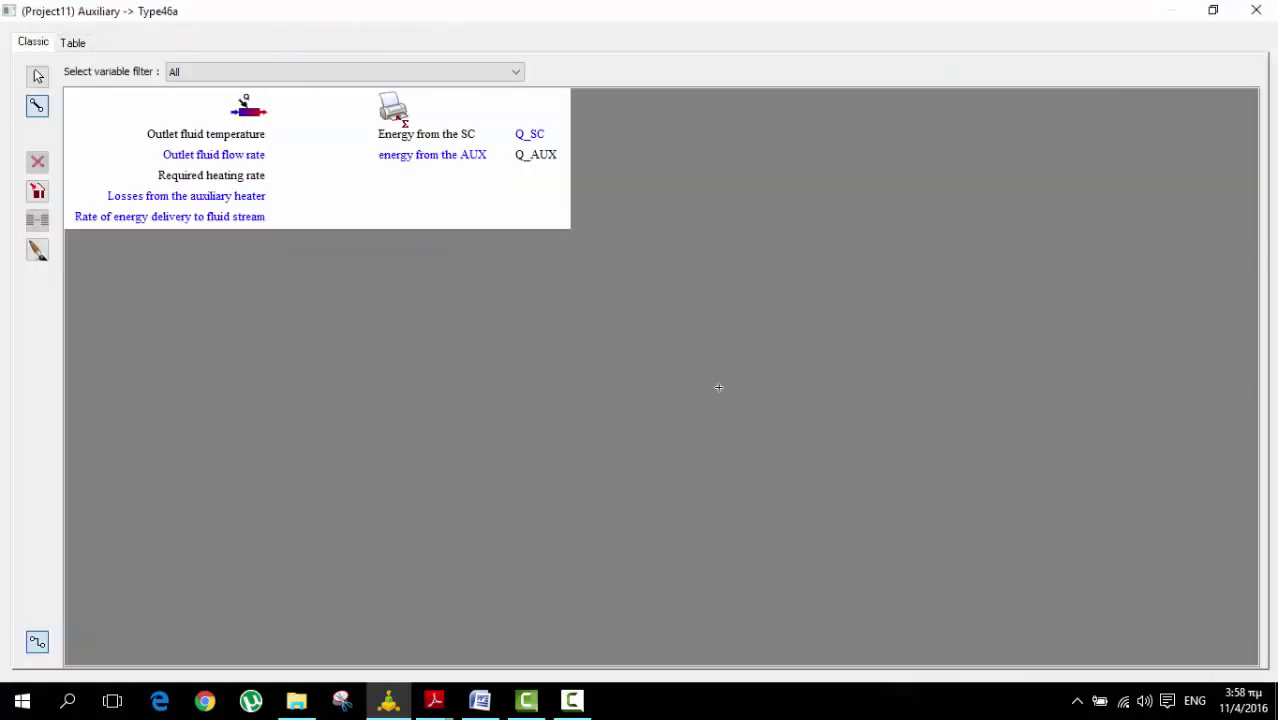
pyautogui.click(236, 177)
pyautogui.click(432, 156)
pyautogui.click(1256, 10)
# In the SC–Type46a link, replace Outlet temperature with Useful energy gain feeding Energy from the SC.
pyautogui.click(13, 87)
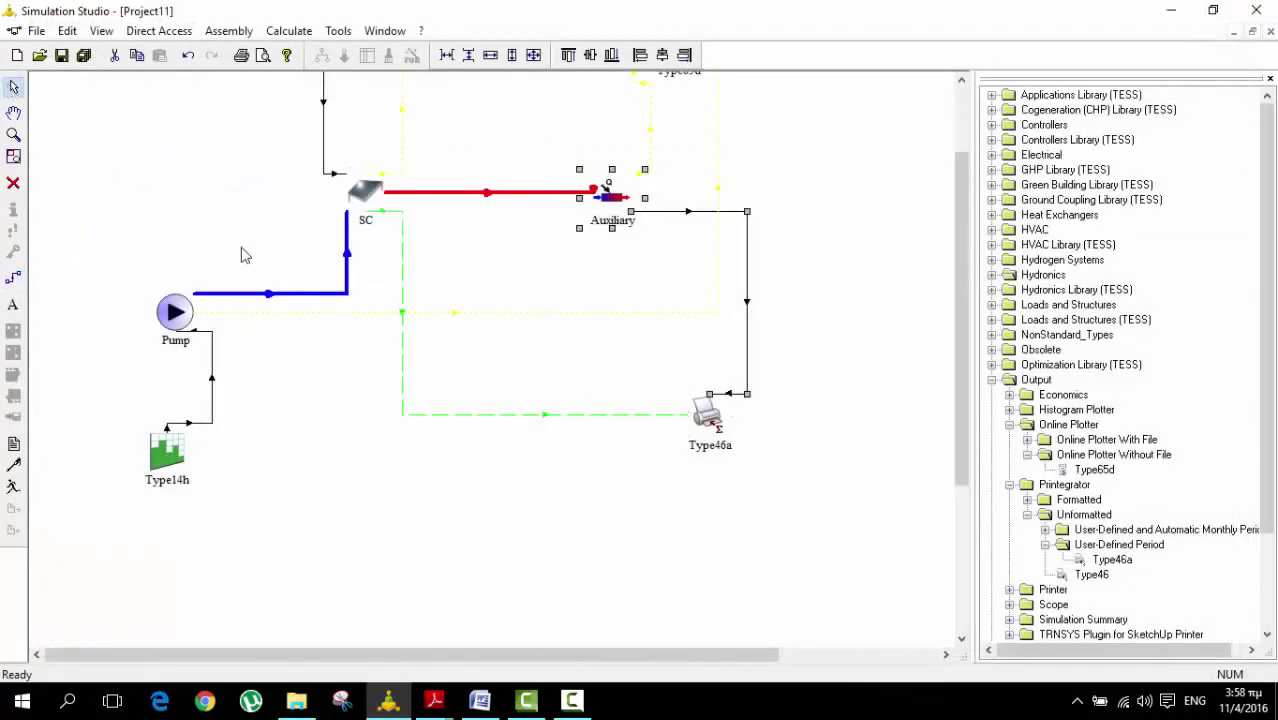
pyautogui.click(636, 415)
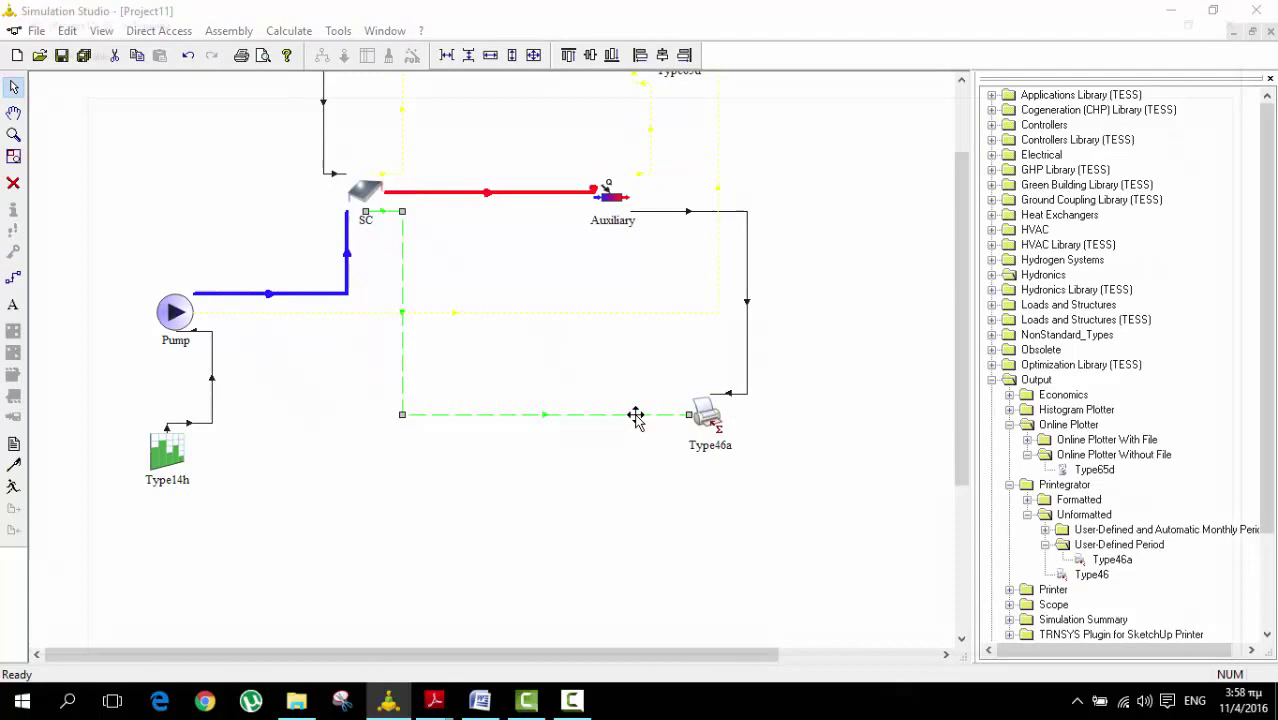
pyautogui.doubleClick(636, 415)
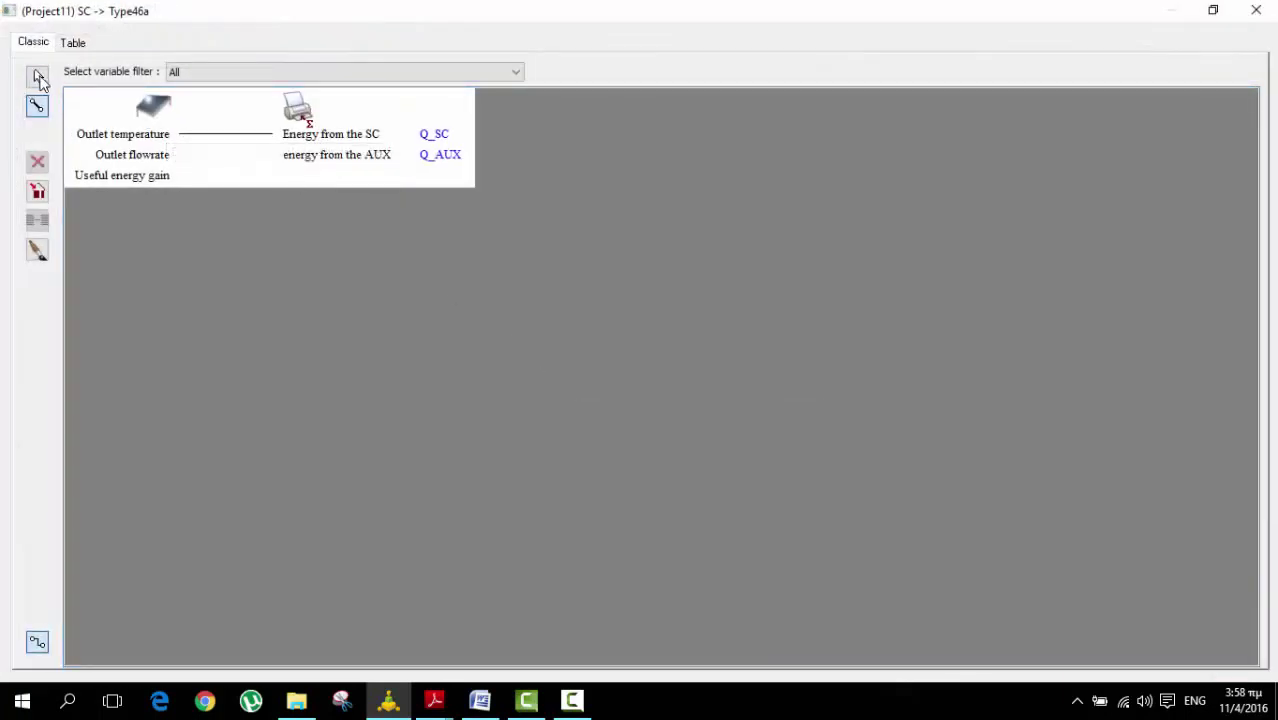
pyautogui.click(37, 76)
pyautogui.click(249, 133)
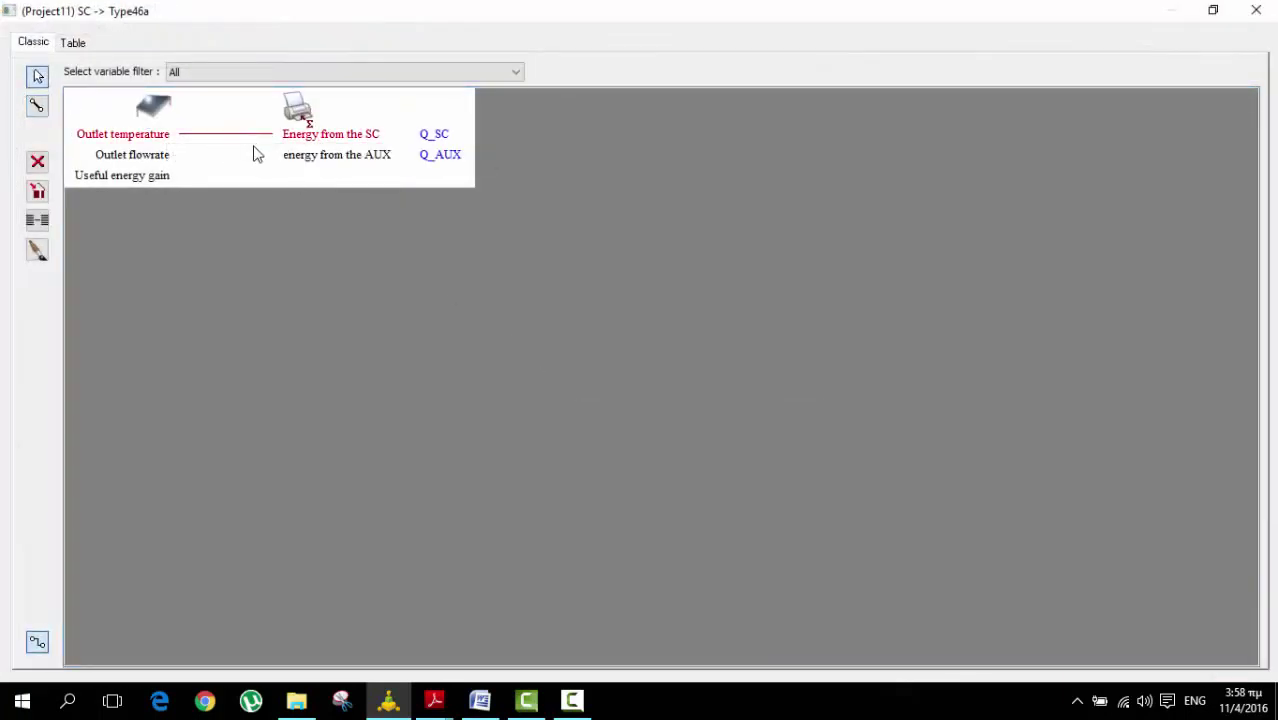
pyautogui.press('Delete')
pyautogui.click(37, 105)
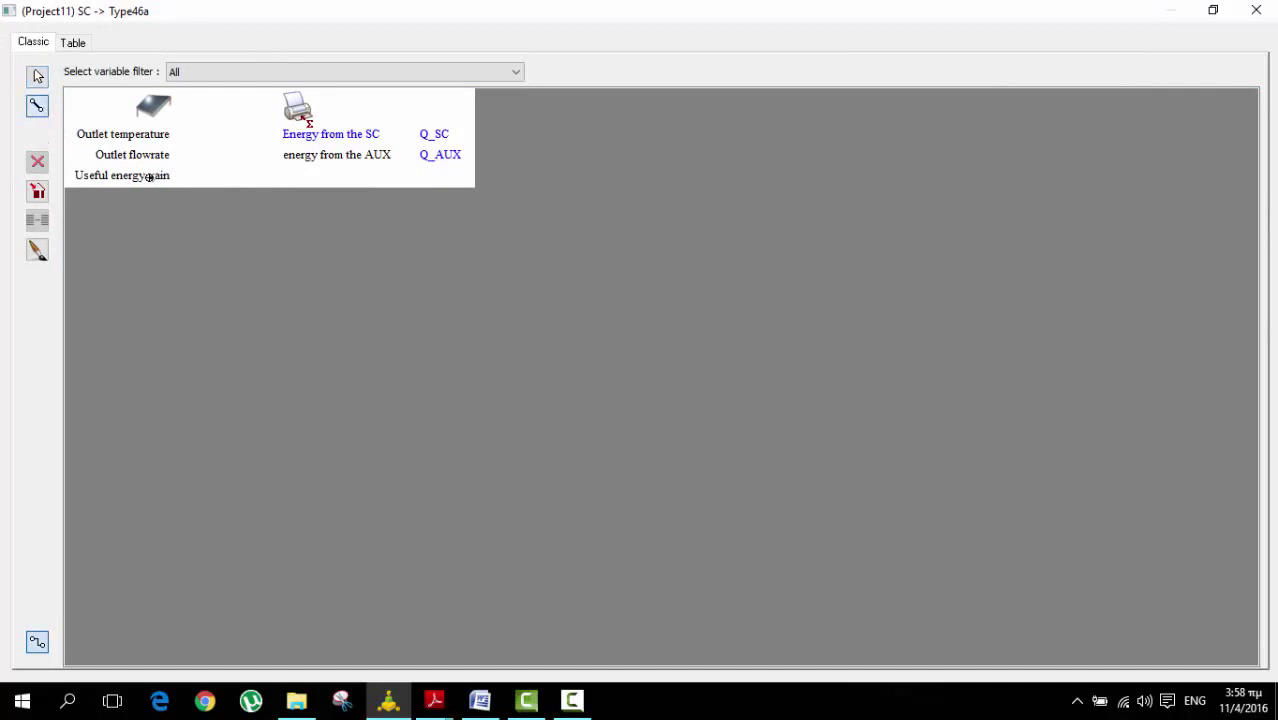
pyautogui.click(150, 176)
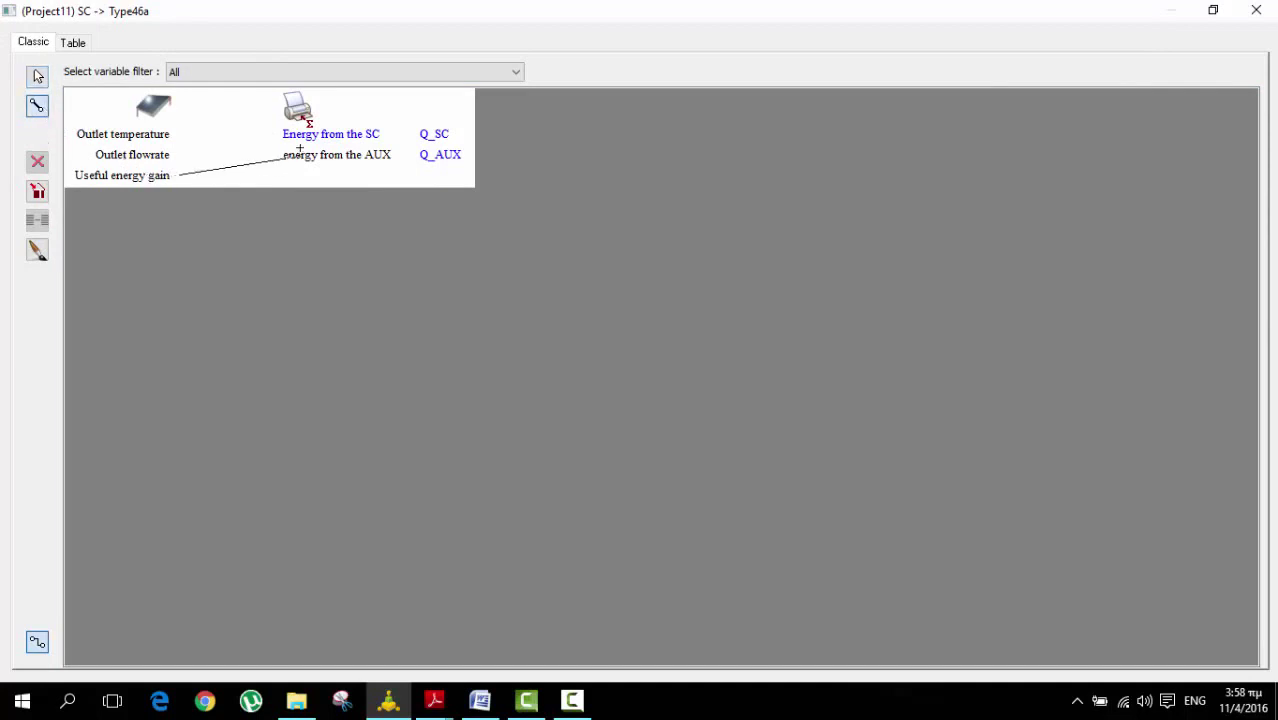
pyautogui.click(1256, 10)
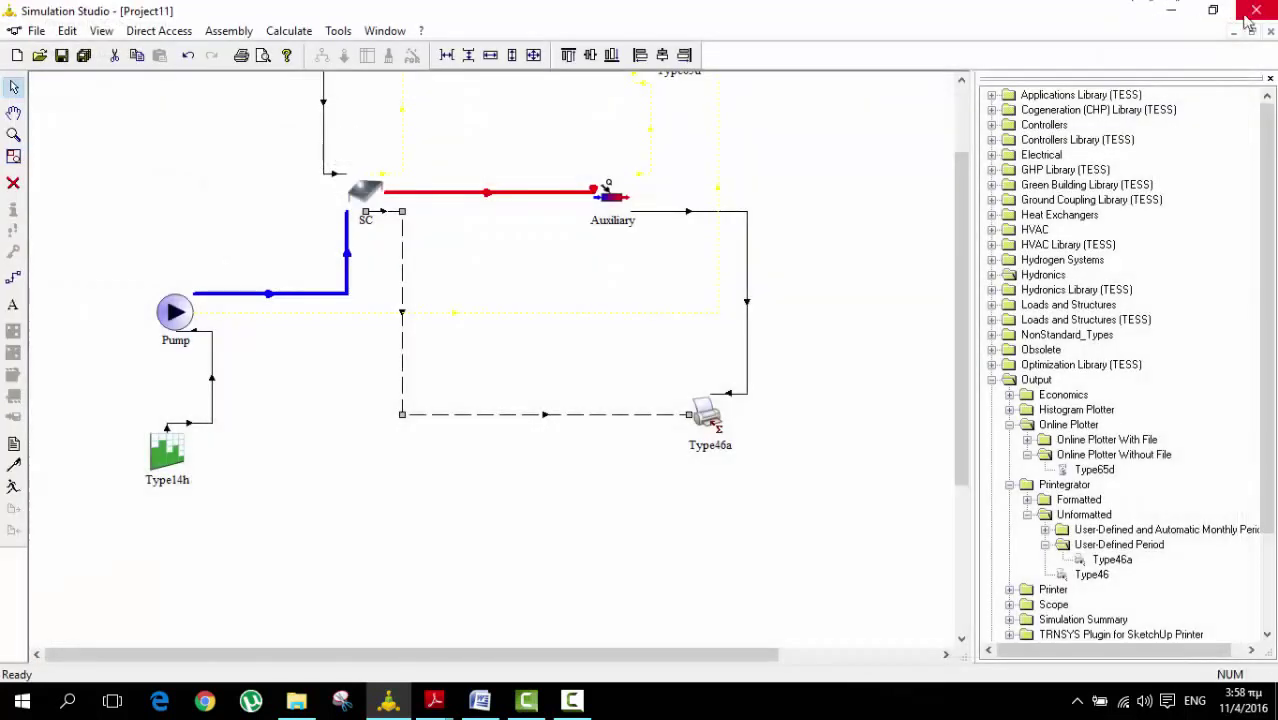
# Make the SC to Type46a connection a green dashed line.
pyautogui.click(14, 88)
pyautogui.rightClick(399, 352)
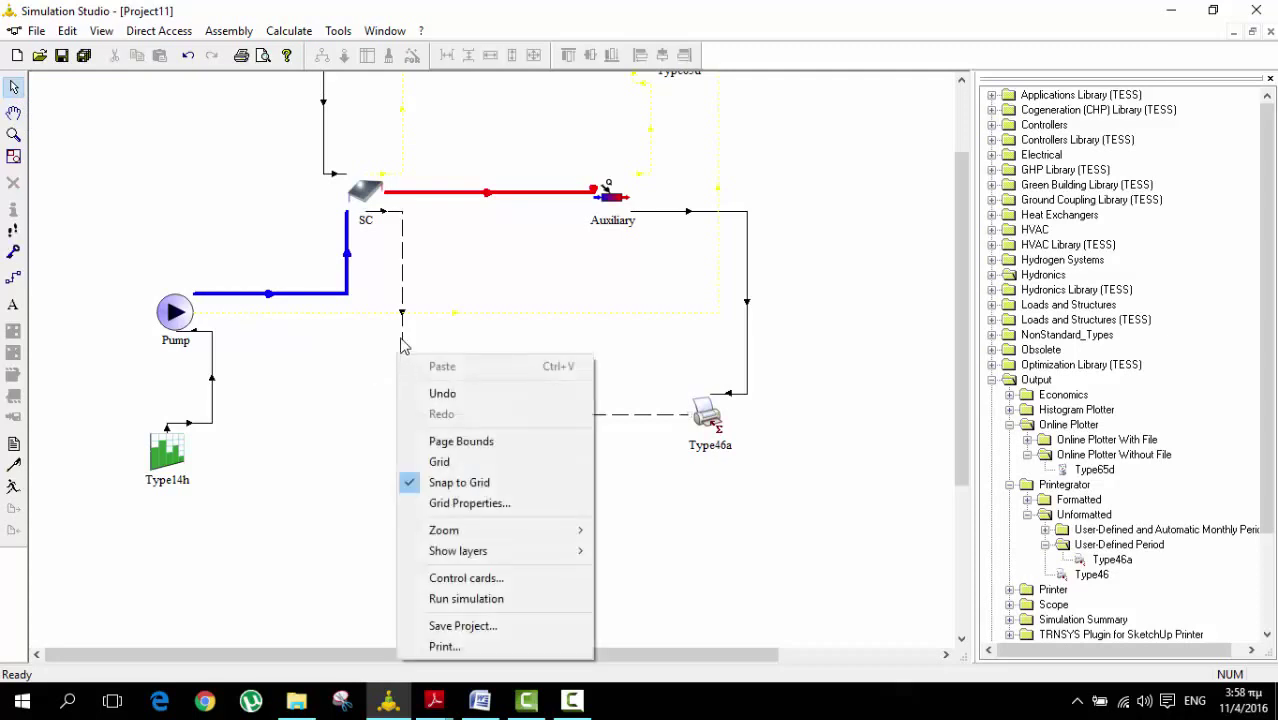
pyautogui.click(401, 345)
pyautogui.rightClick(401, 345)
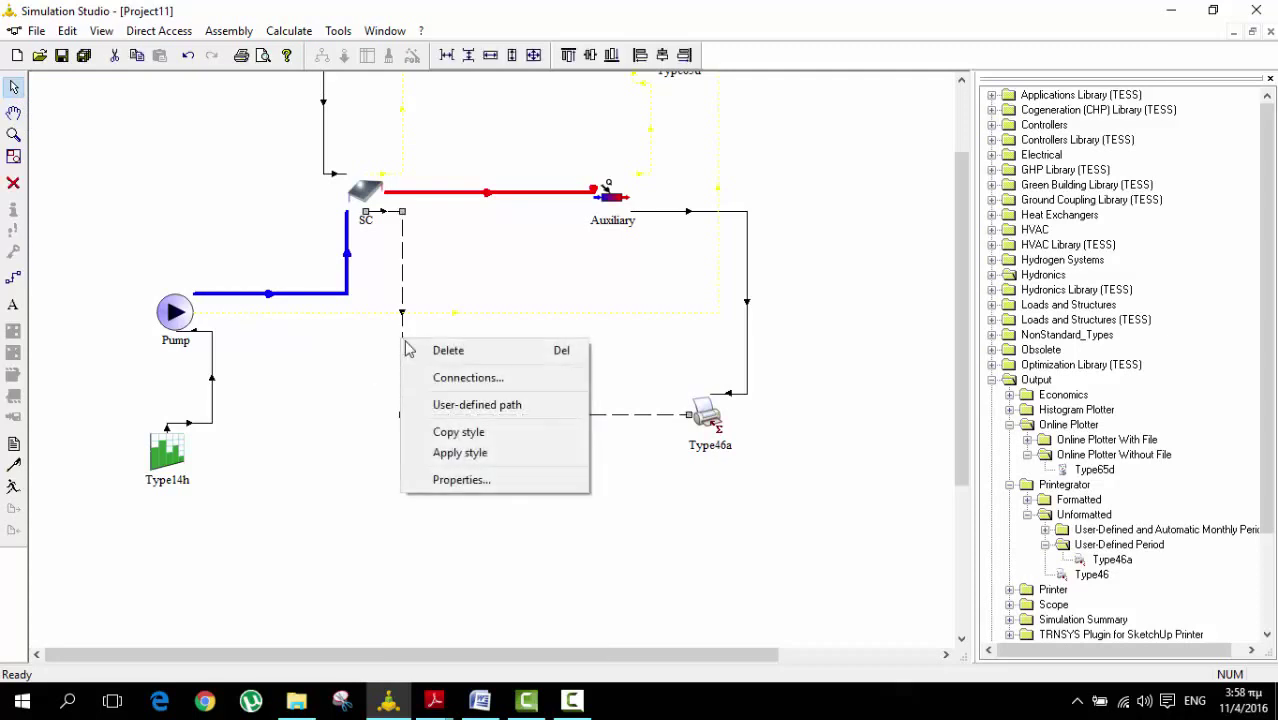
pyautogui.click(505, 479)
pyautogui.click(576, 241)
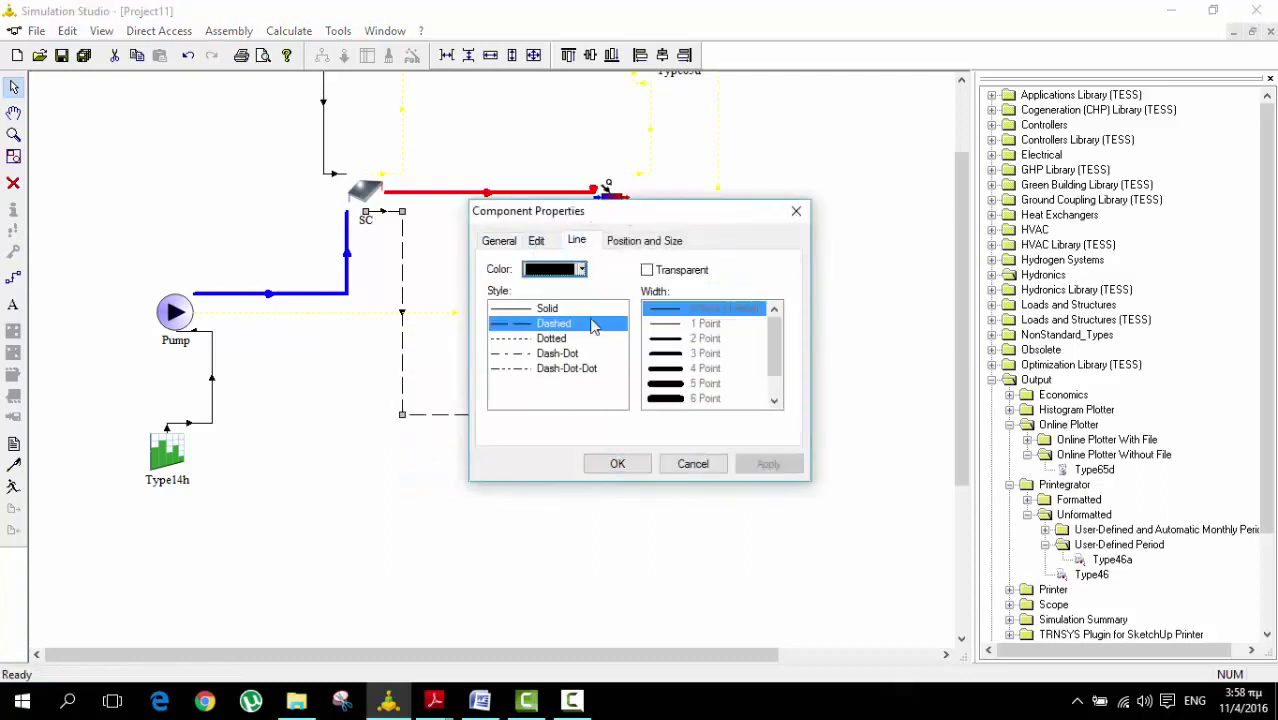
pyautogui.click(582, 270)
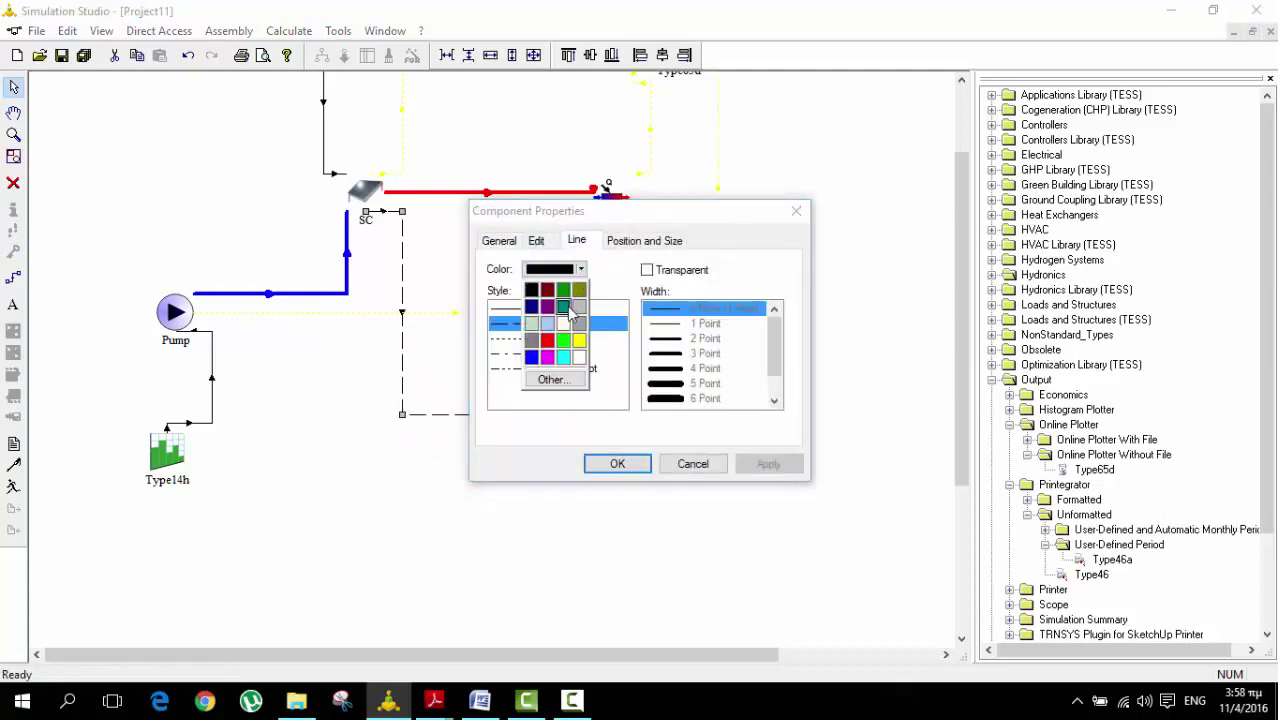
pyautogui.click(563, 350)
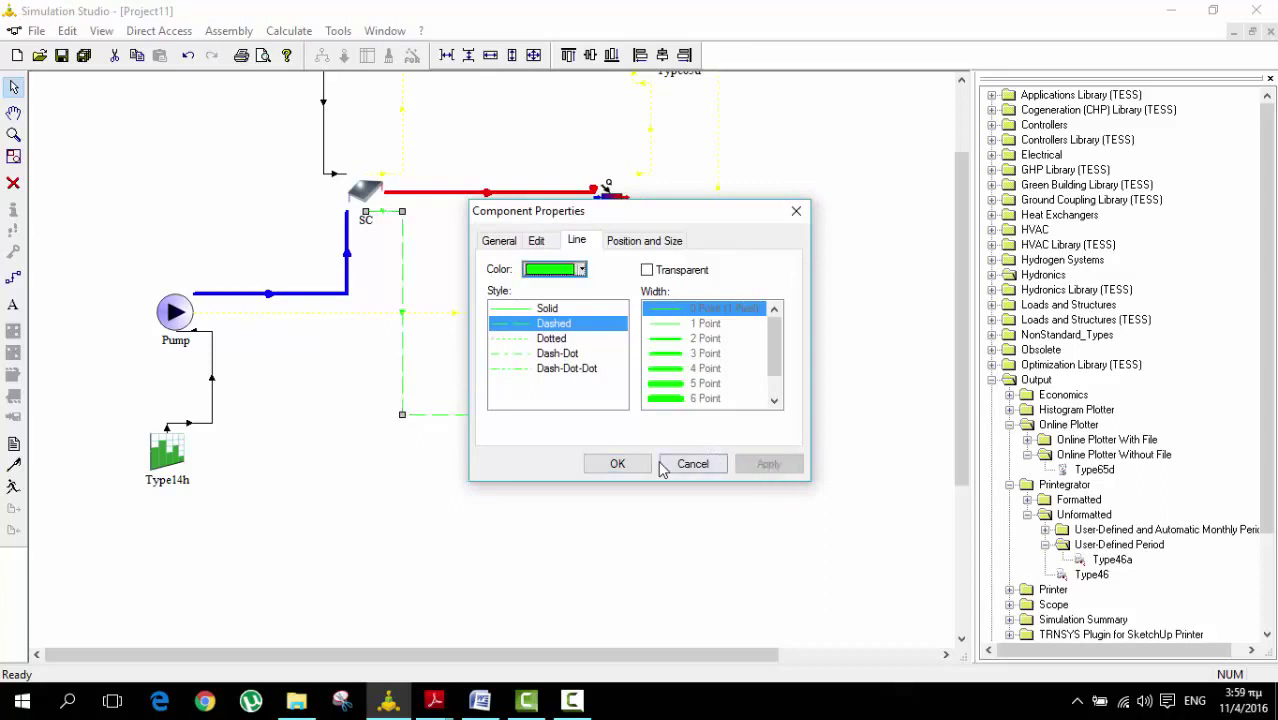
pyautogui.click(617, 464)
# Copy the green dashed style and apply it to the Auxiliary to Type46a connection.
pyautogui.rightClick(745, 300)
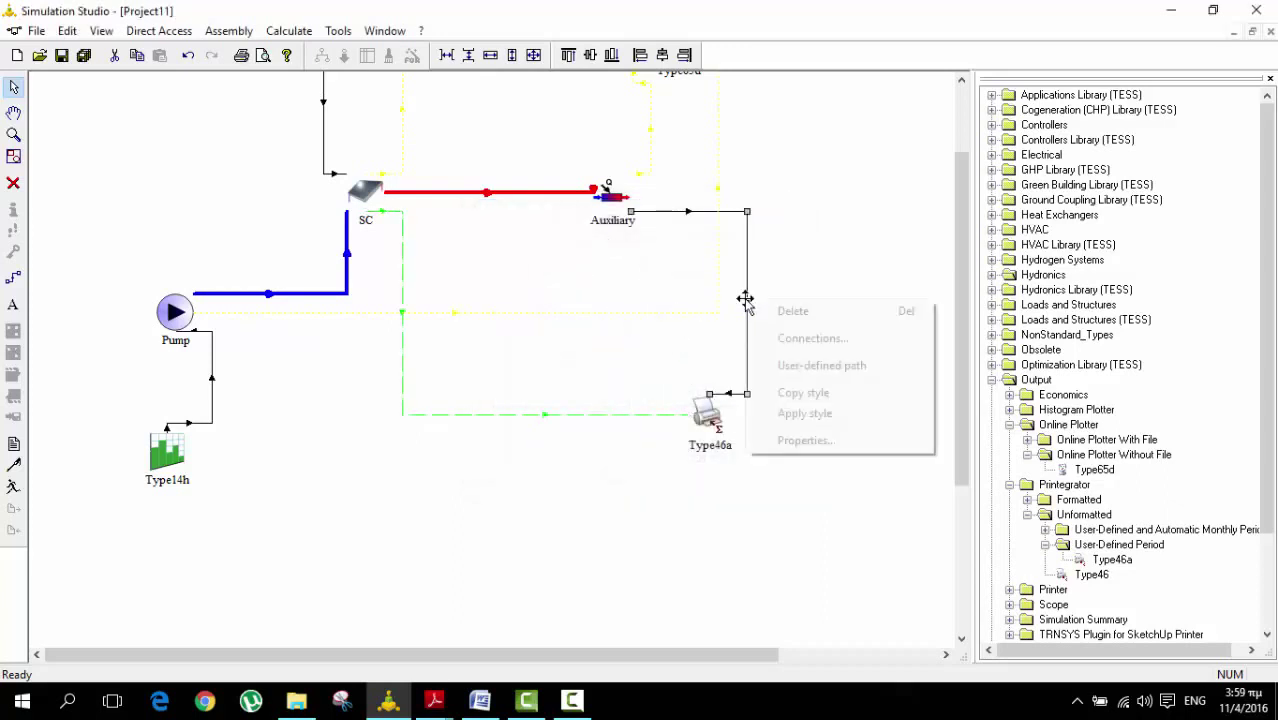
pyautogui.click(805, 413)
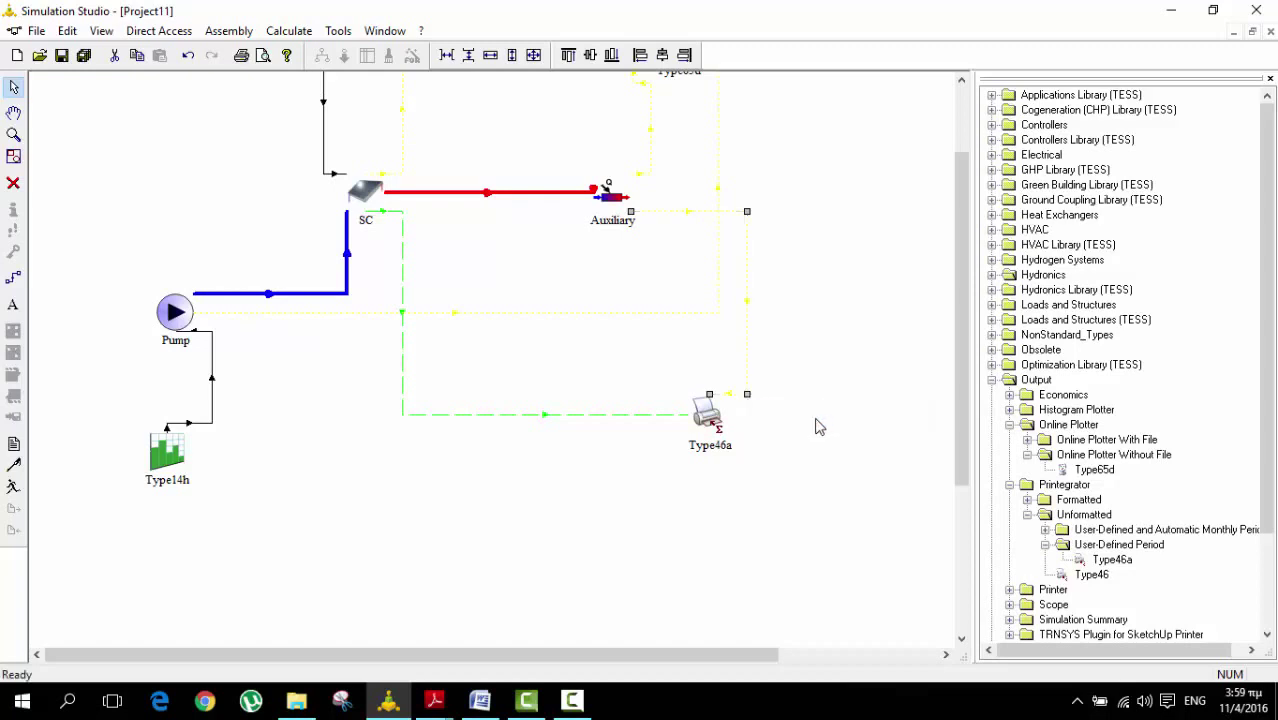
pyautogui.rightClick(603, 427)
pyautogui.click(579, 417)
pyautogui.rightClick(577, 413)
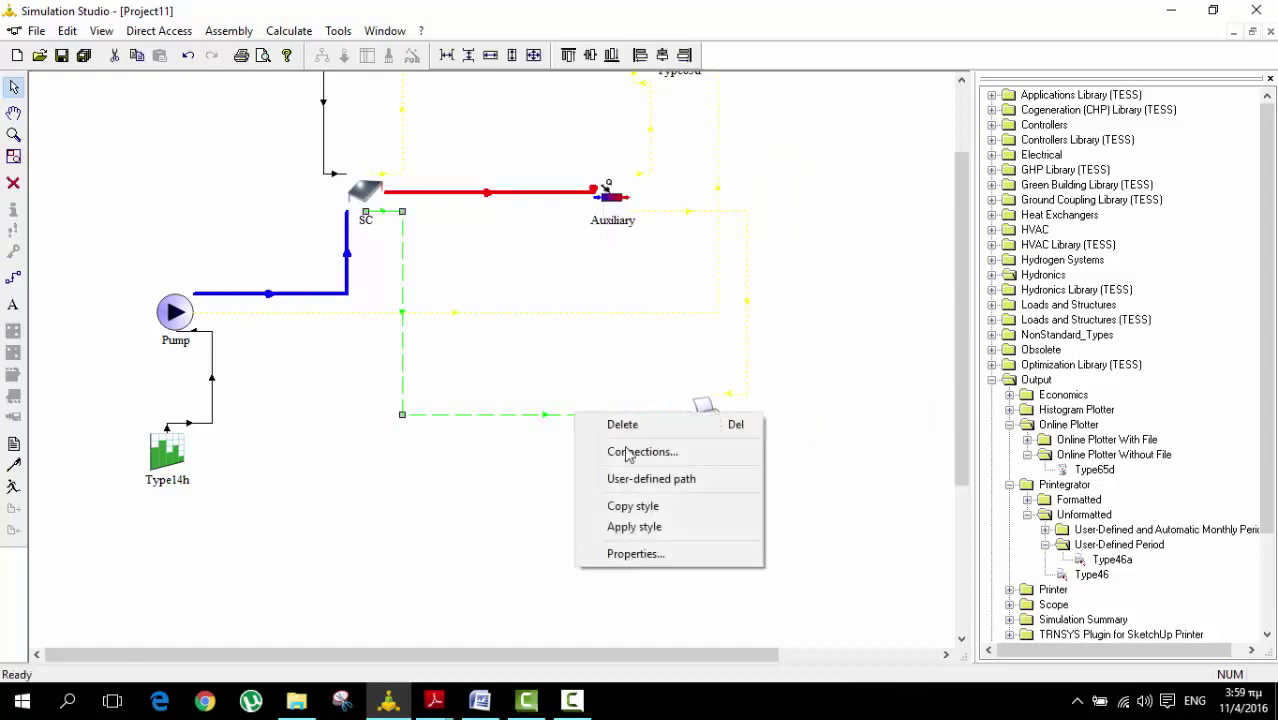
pyautogui.click(643, 509)
pyautogui.rightClick(748, 357)
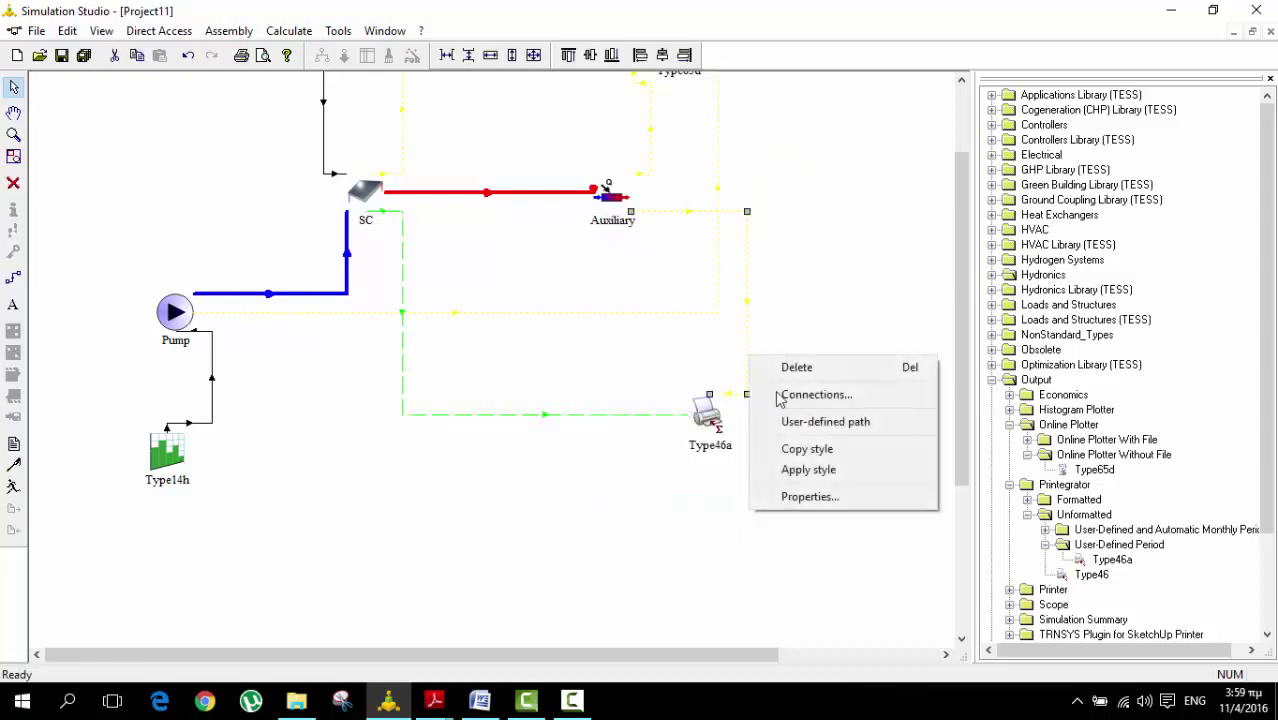
pyautogui.click(812, 470)
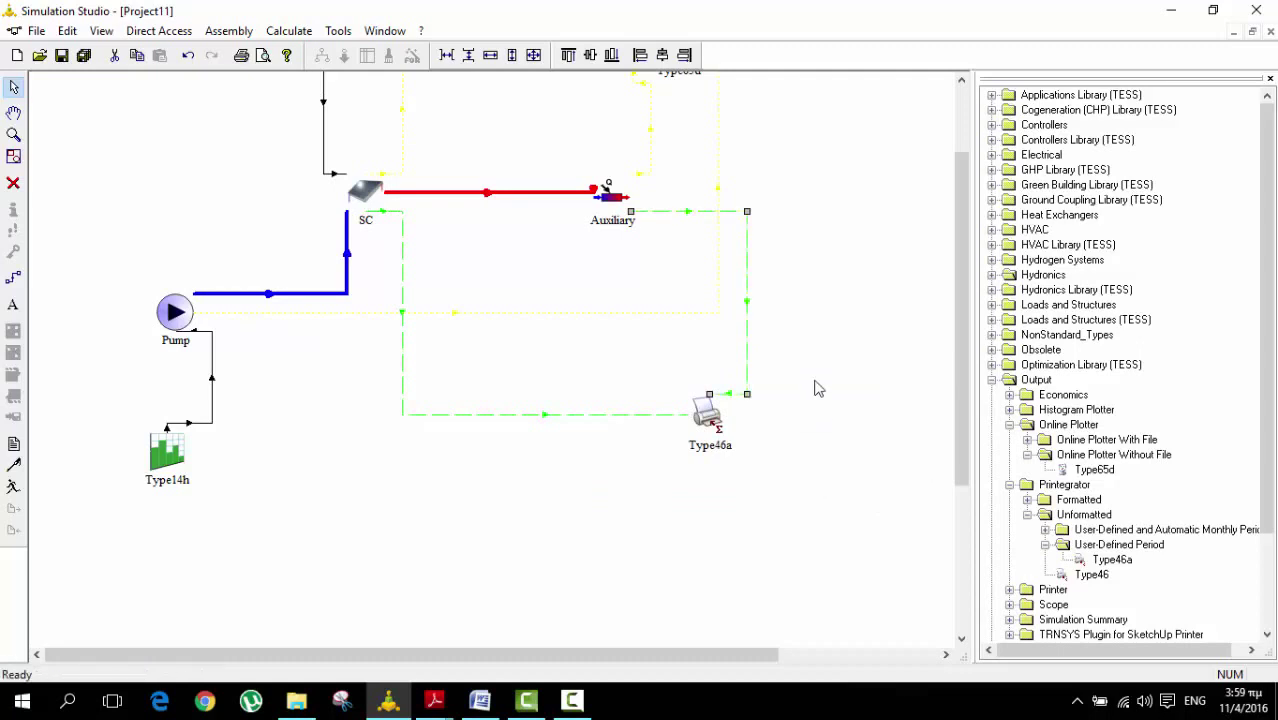
pyautogui.click(819, 368)
# Move Pump, Type14h and Type46a into tidier positions and run the simulation.
pyautogui.scroll(3, 819, 368)
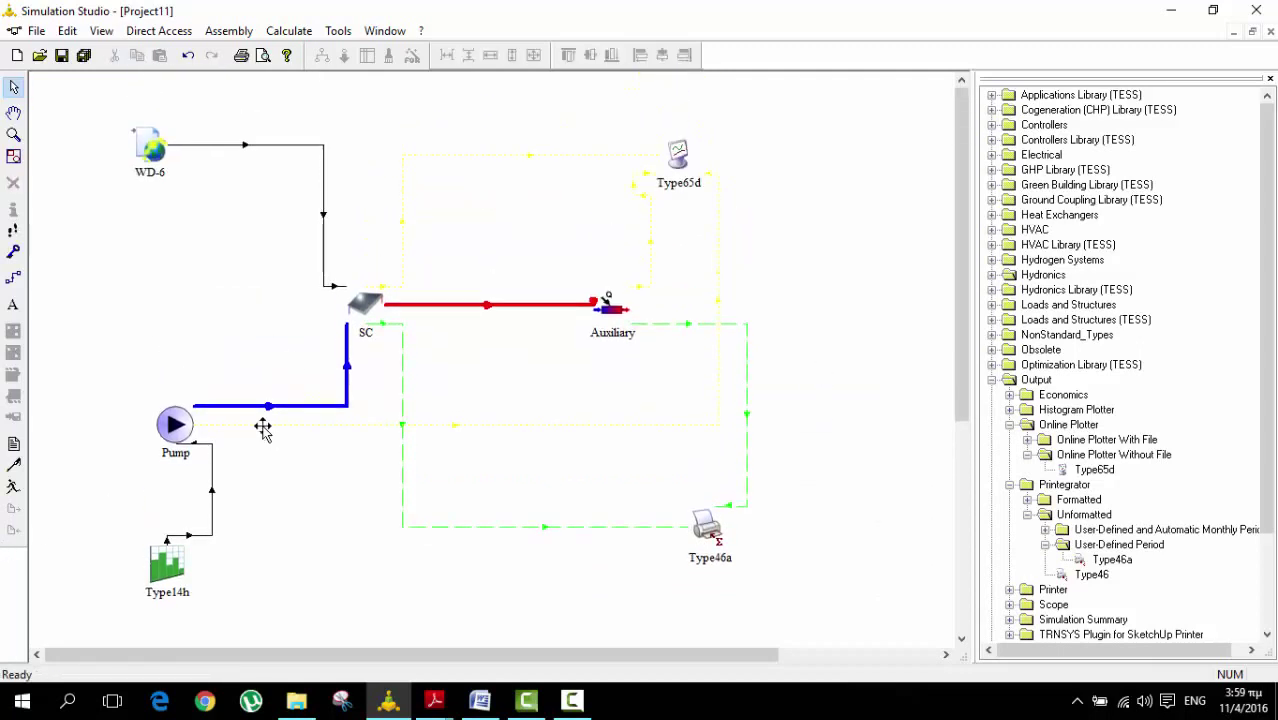
pyautogui.moveTo(165, 428); pyautogui.dragTo(160, 366)
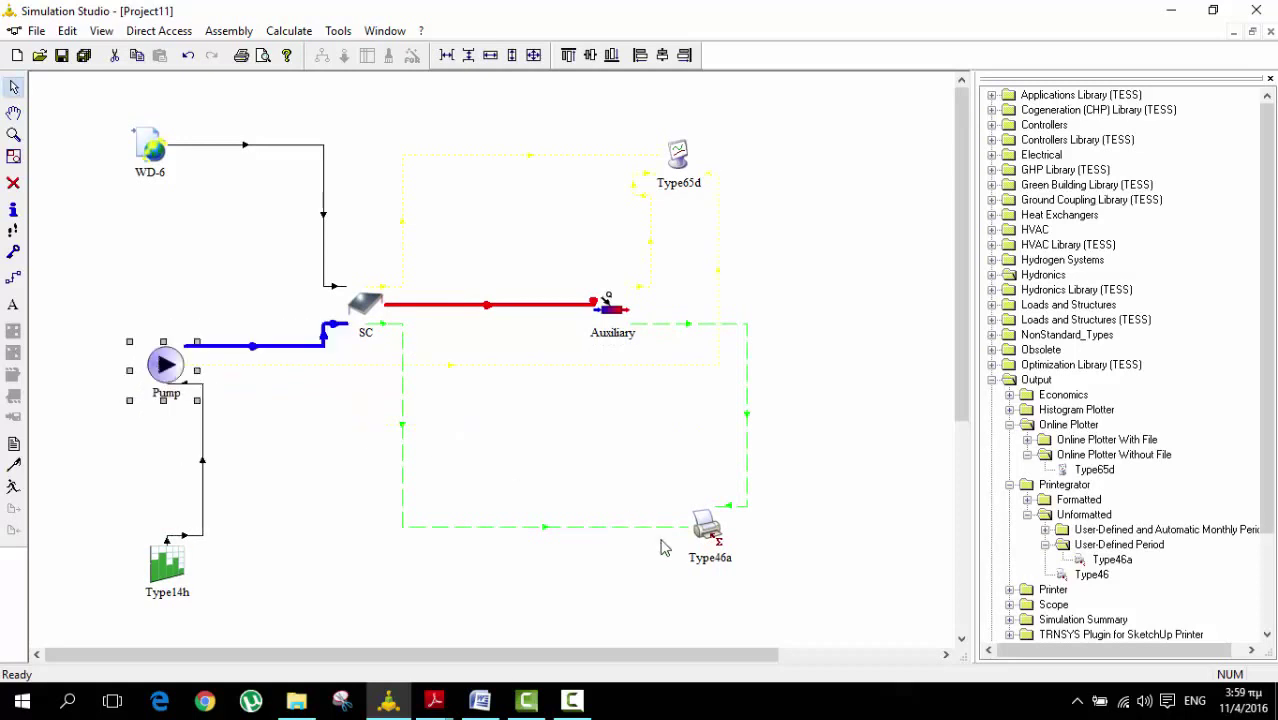
pyautogui.moveTo(167, 560); pyautogui.dragTo(157, 490)
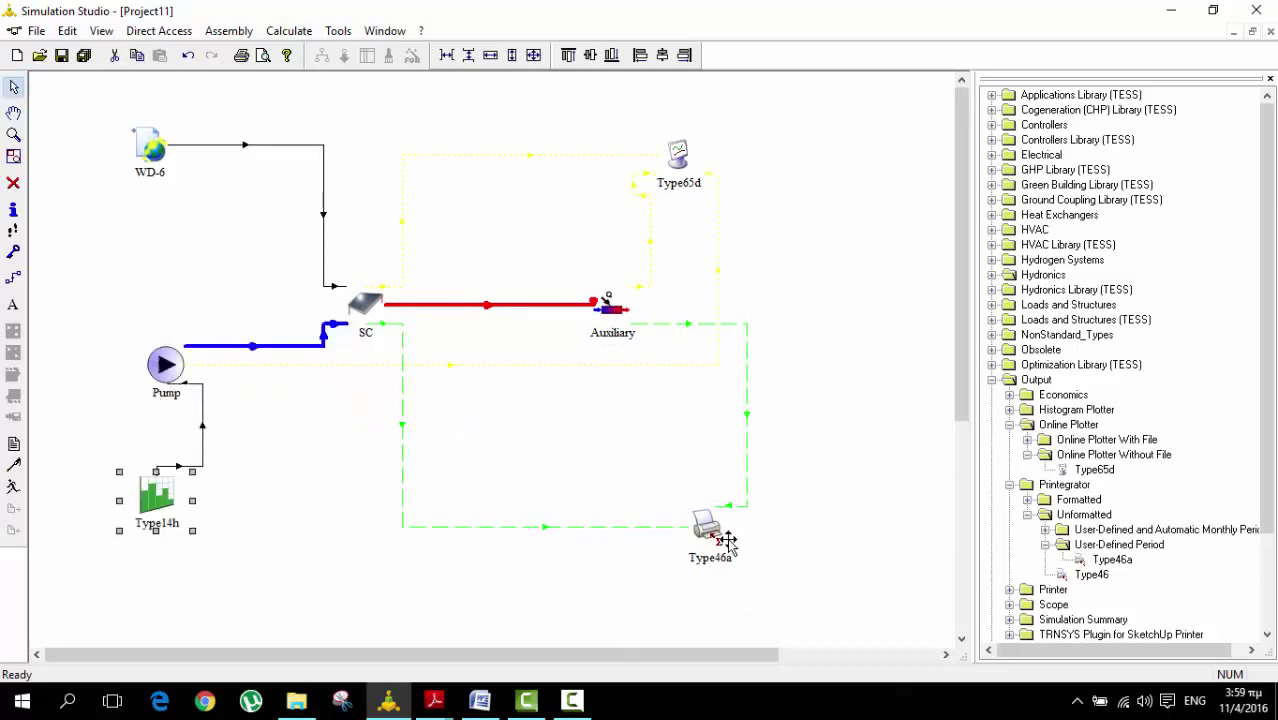
pyautogui.moveTo(726, 540); pyautogui.dragTo(786, 440)
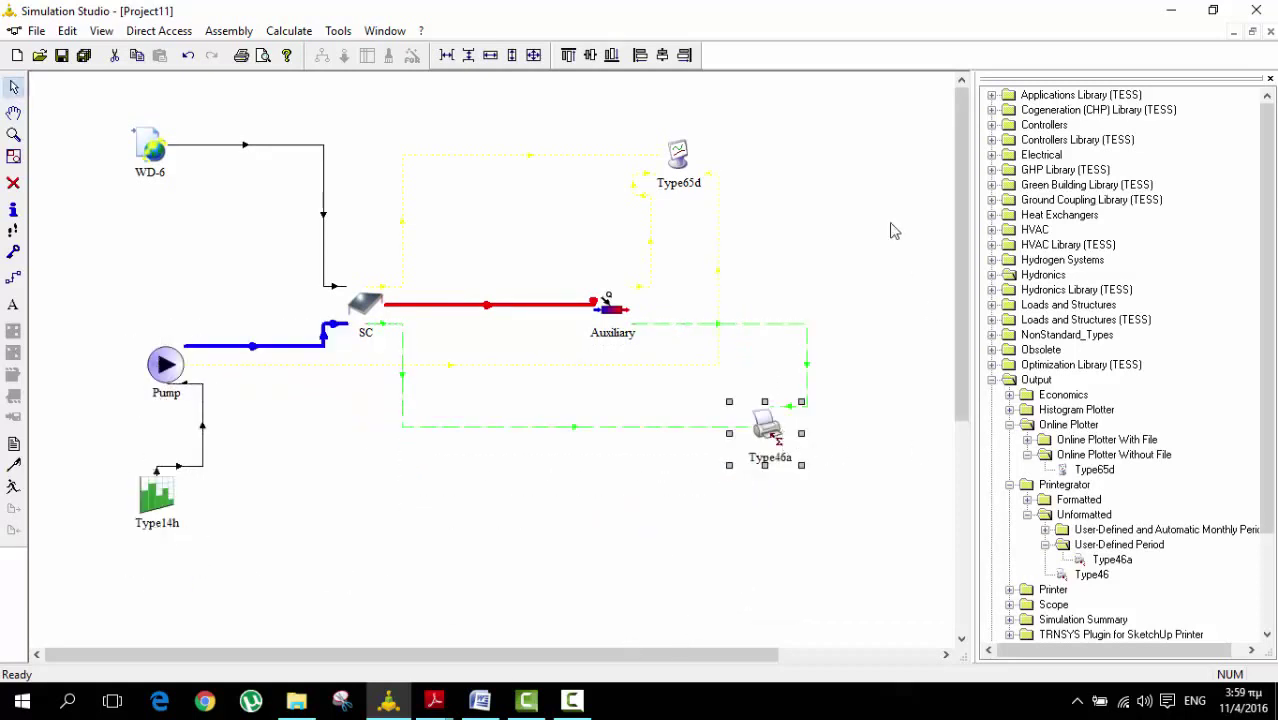
pyautogui.click(831, 234)
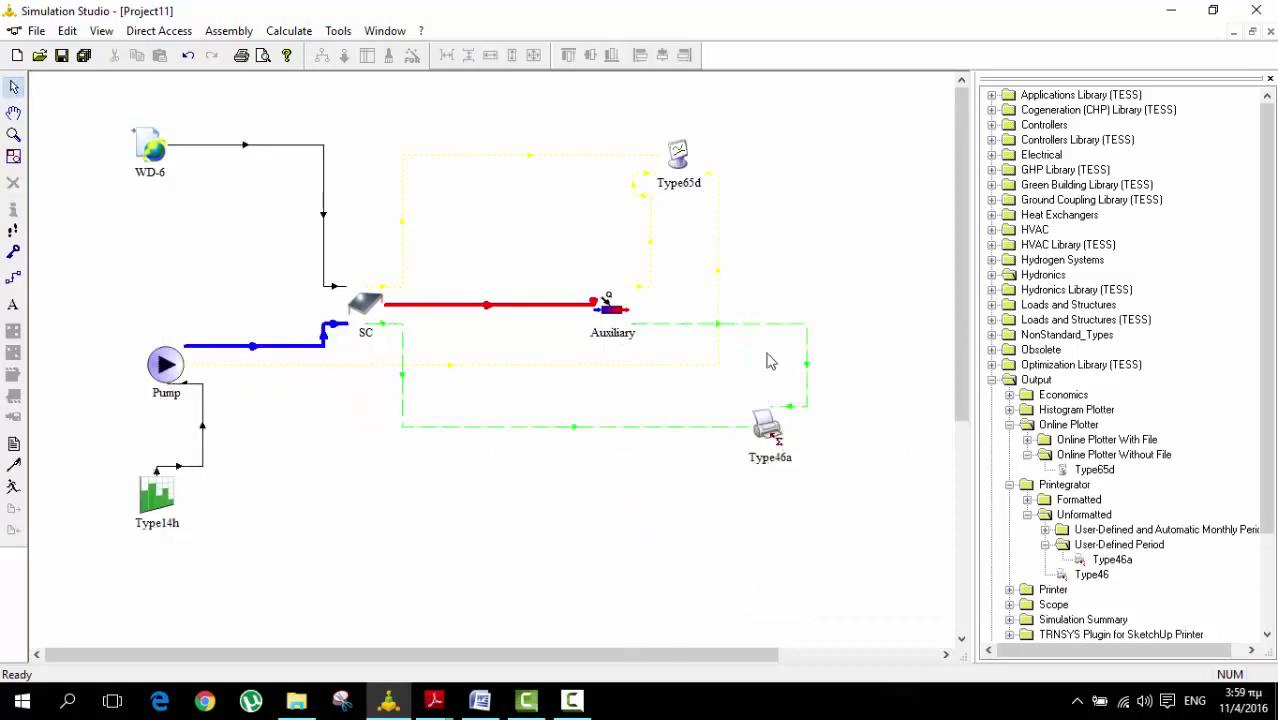
pyautogui.click(14, 486)
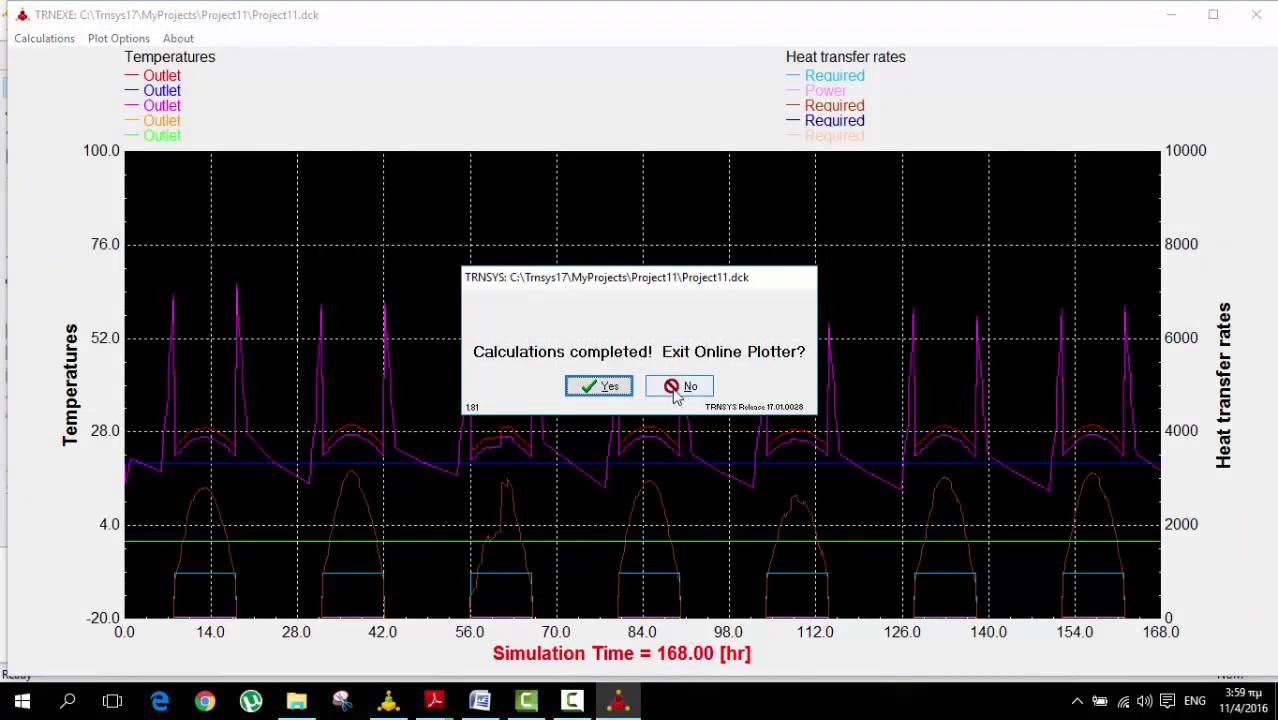
# Answer No to 'Exit Online Plotter?' so the 168-hour plot stays open.
pyautogui.click(679, 390)
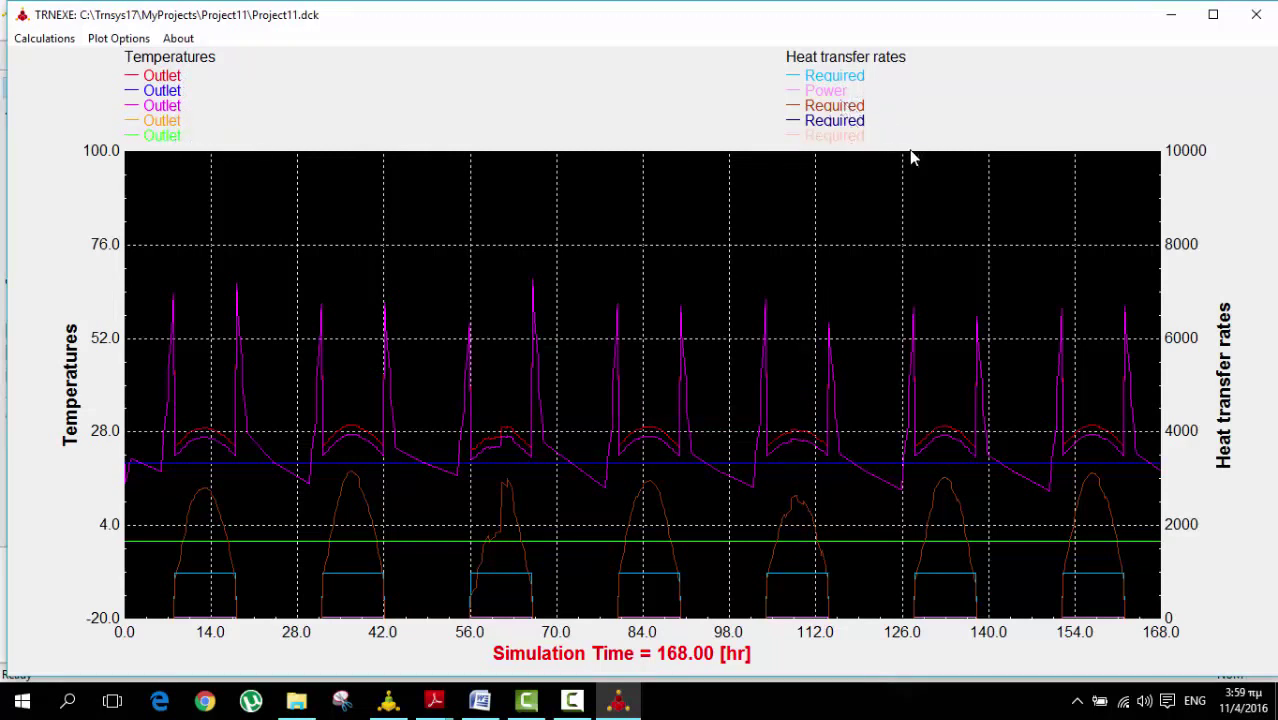
pyautogui.click(1255, 18)
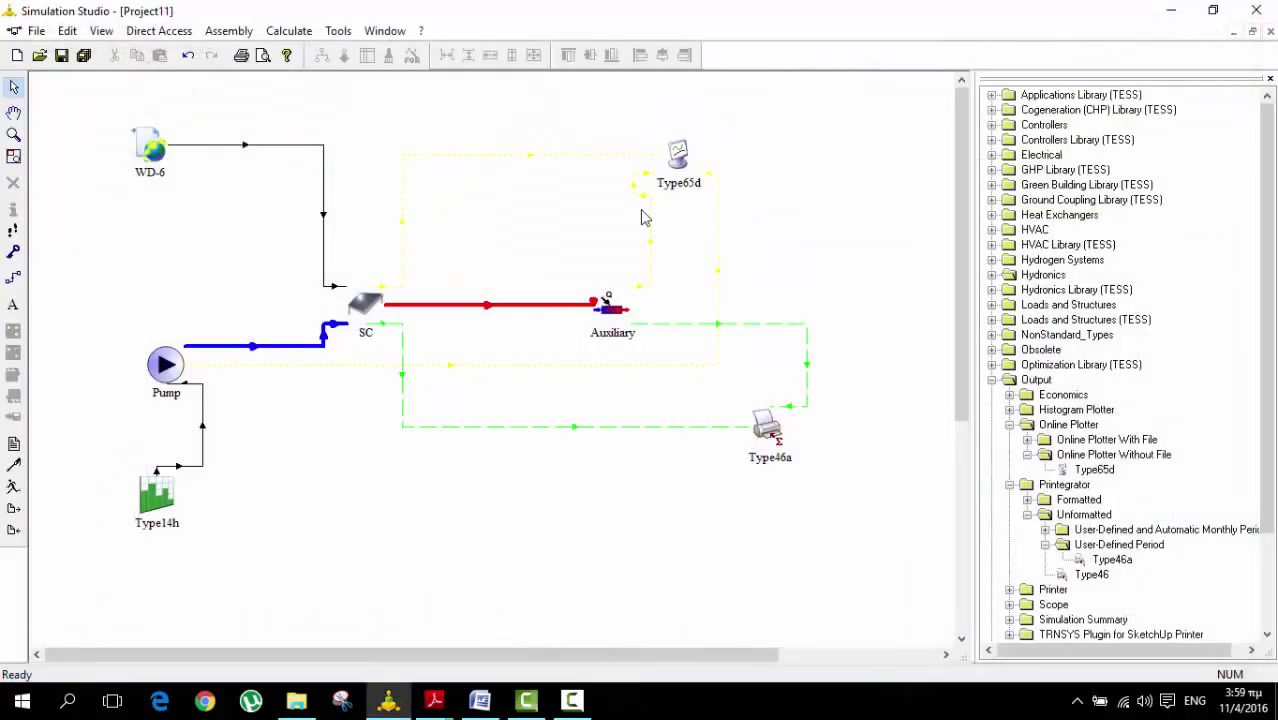
pyautogui.doubleClick(680, 160)
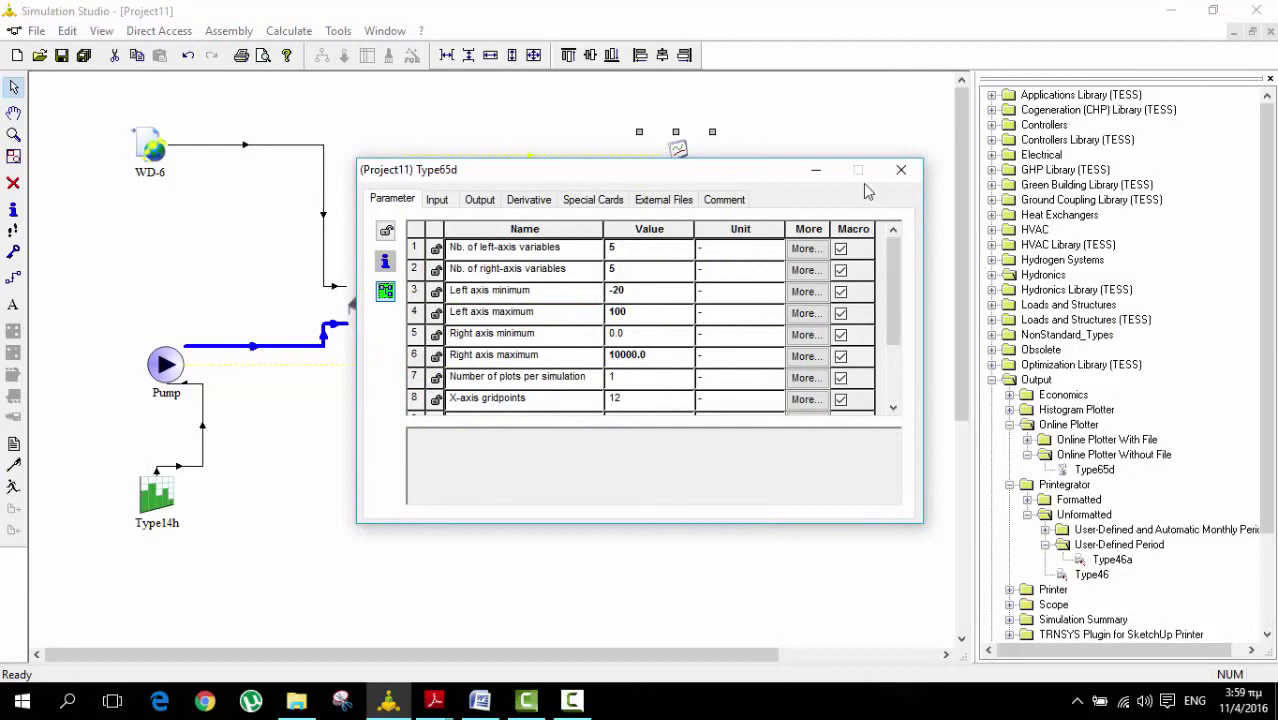
pyautogui.click(901, 171)
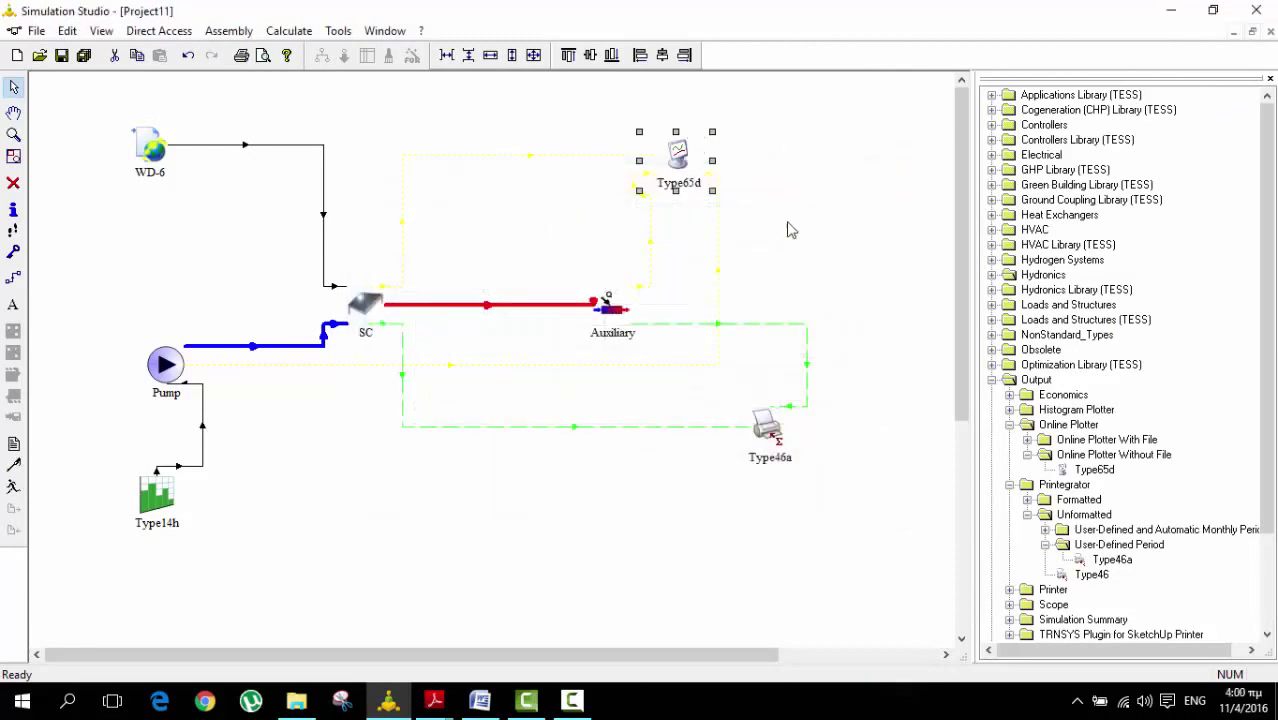
pyautogui.doubleClick(678, 150)
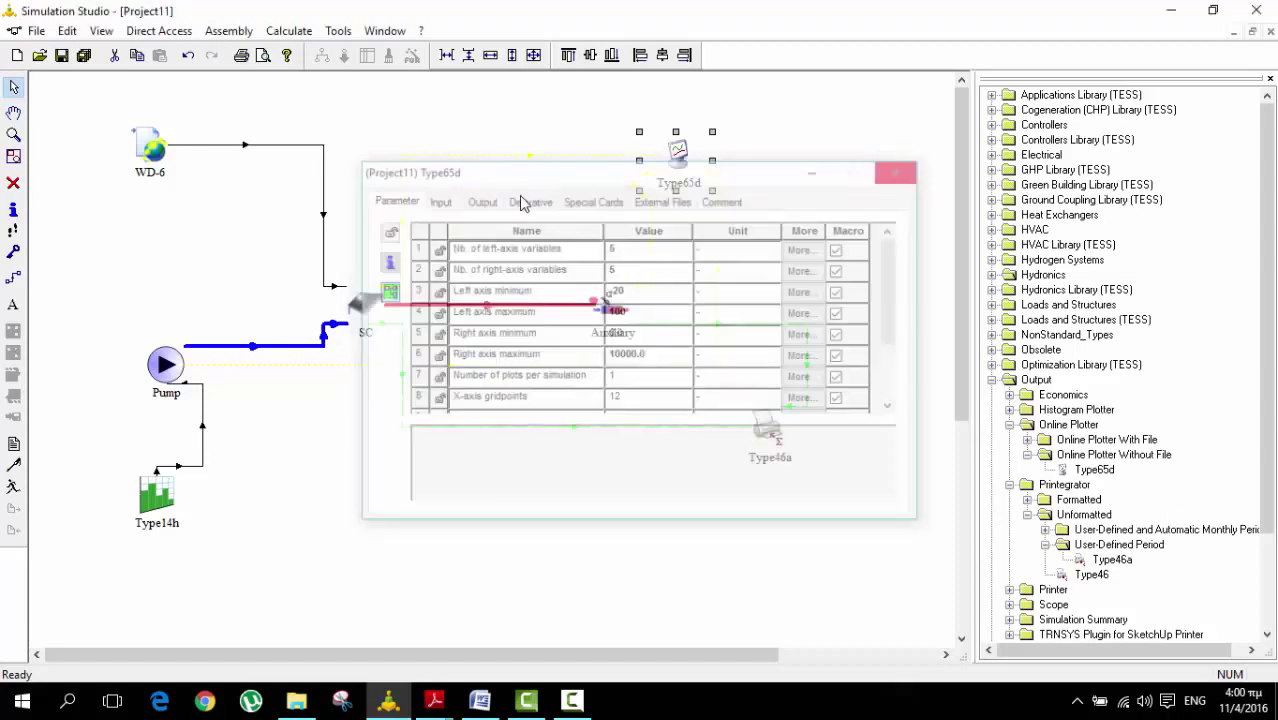
pyautogui.click(900, 169)
pyautogui.doubleClick(539, 156)
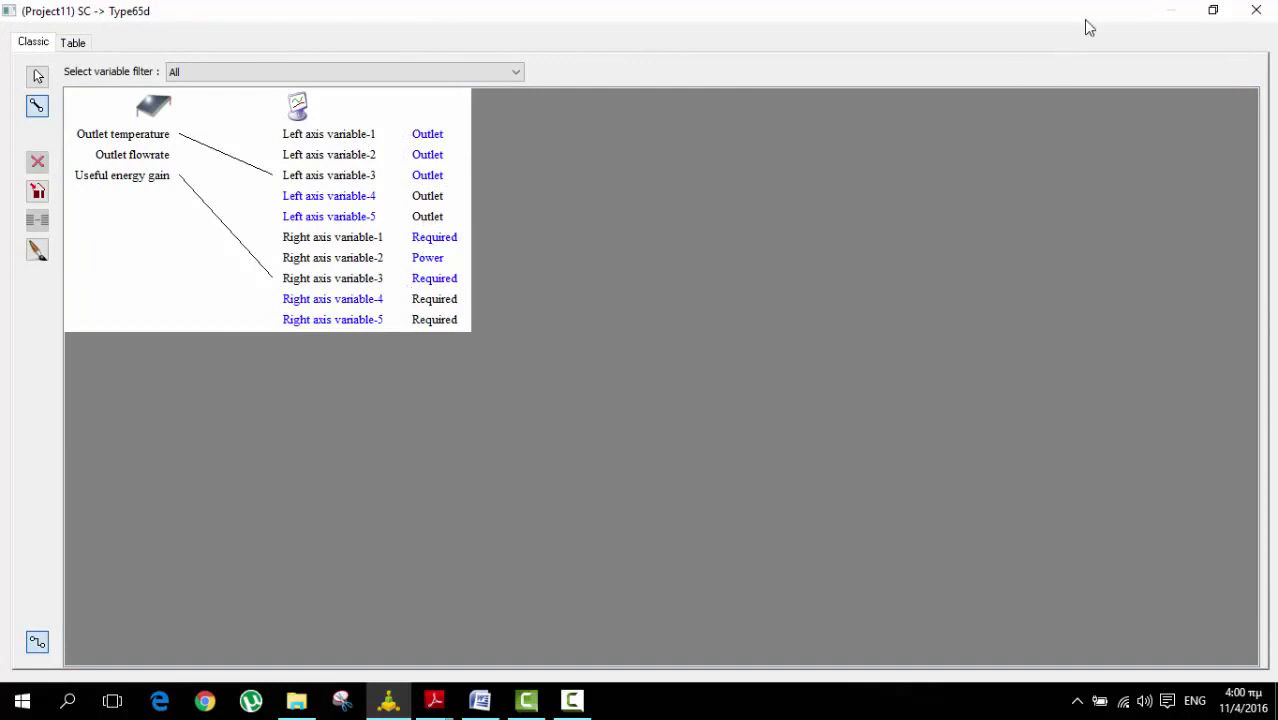
pyautogui.click(1256, 10)
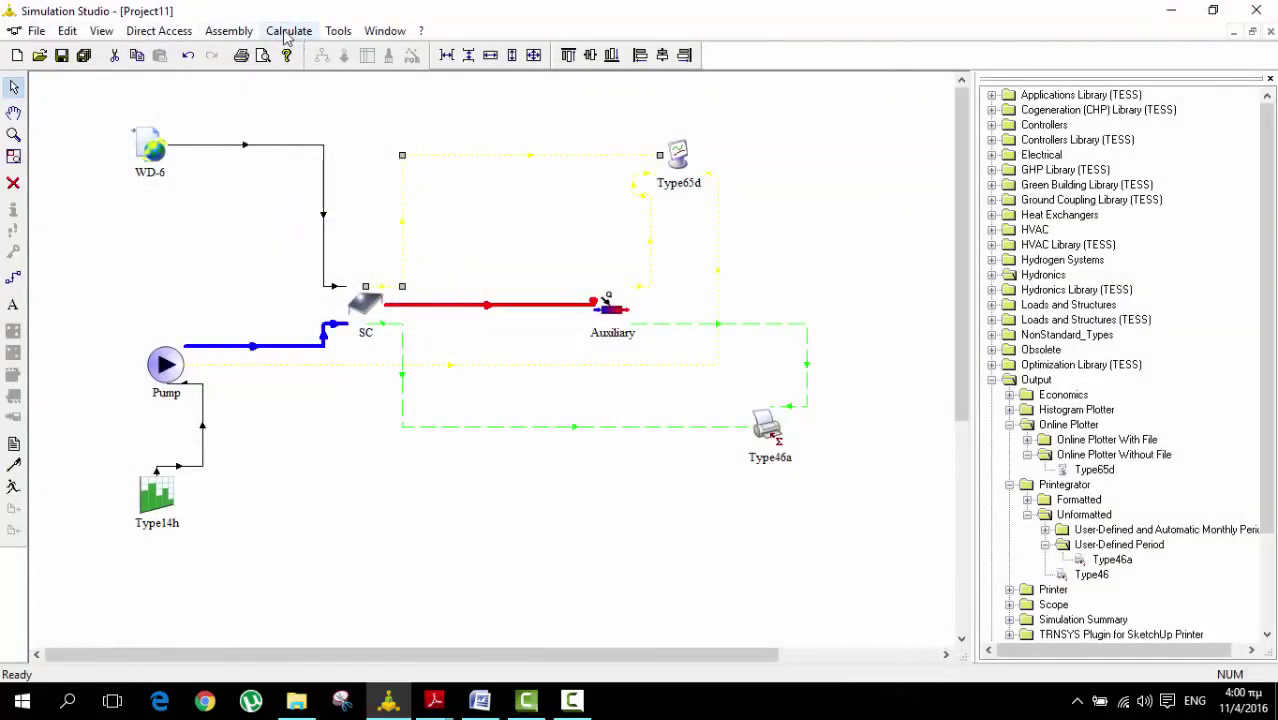
# Open the Output manager from the Assembly menu and select the Type65d plot.
pyautogui.click(236, 32)
pyautogui.click(238, 36)
pyautogui.click(238, 36)
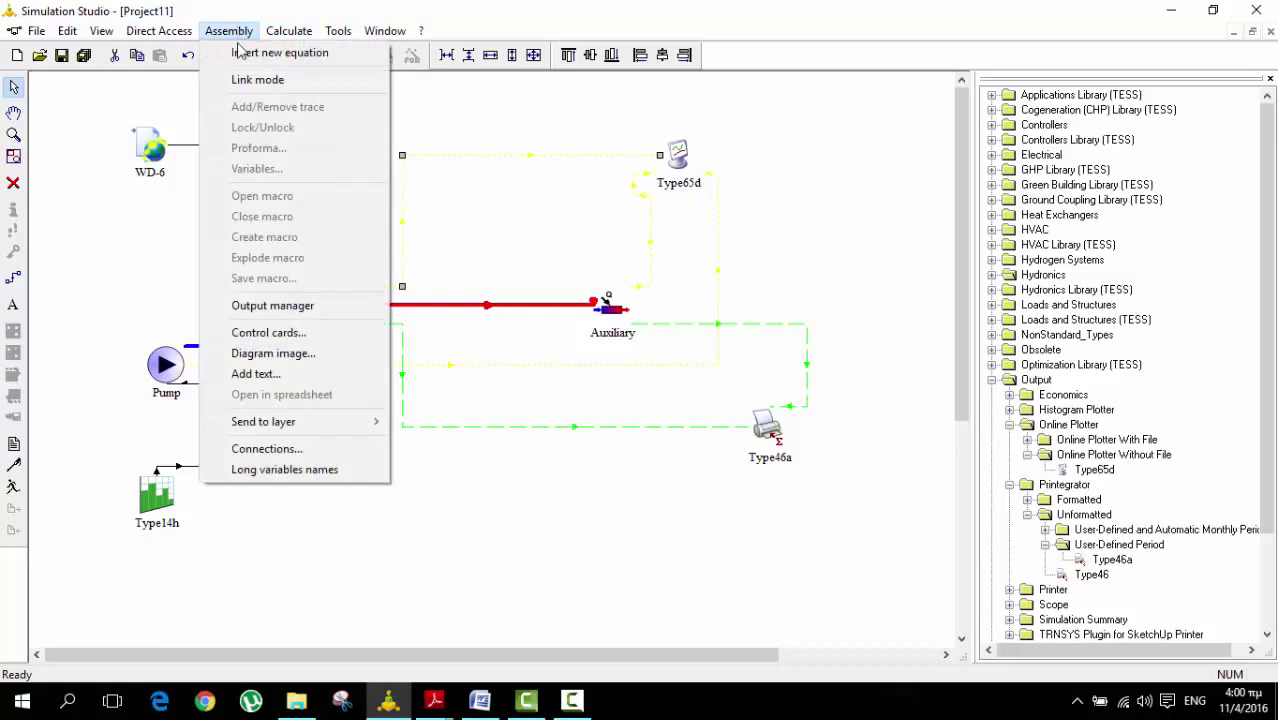
pyautogui.click(274, 307)
pyautogui.click(628, 191)
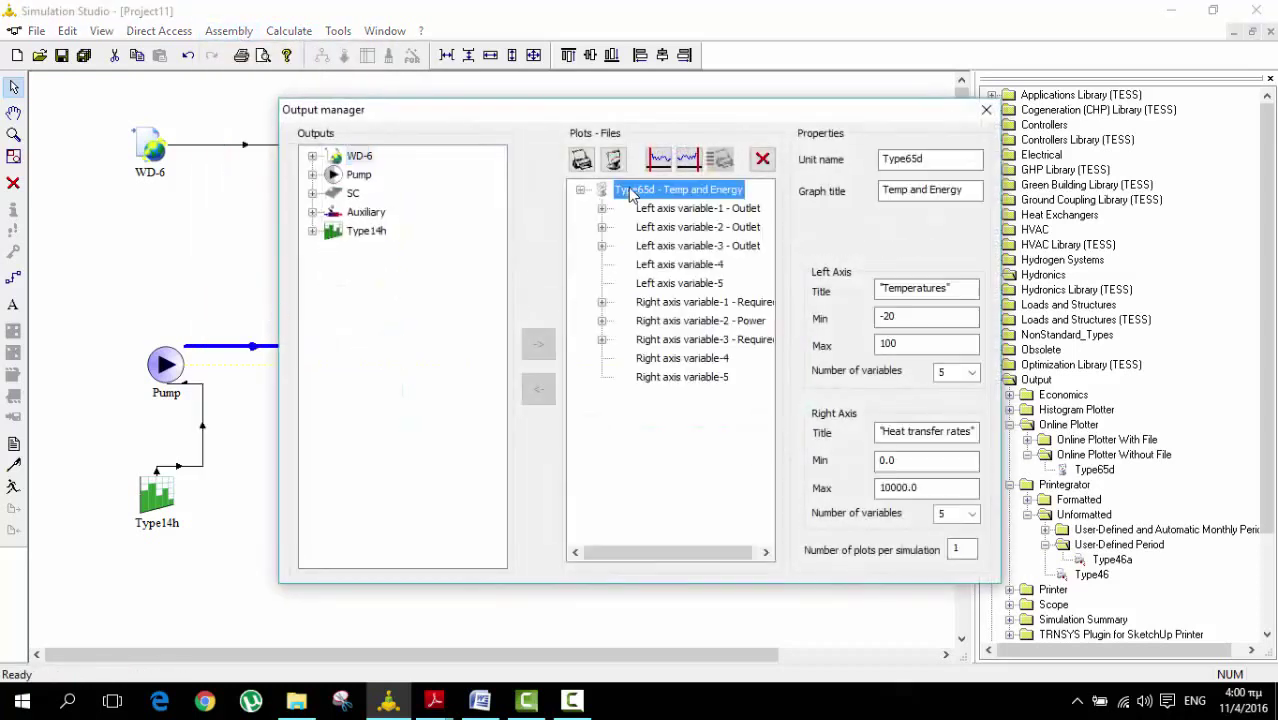
pyautogui.click(683, 285)
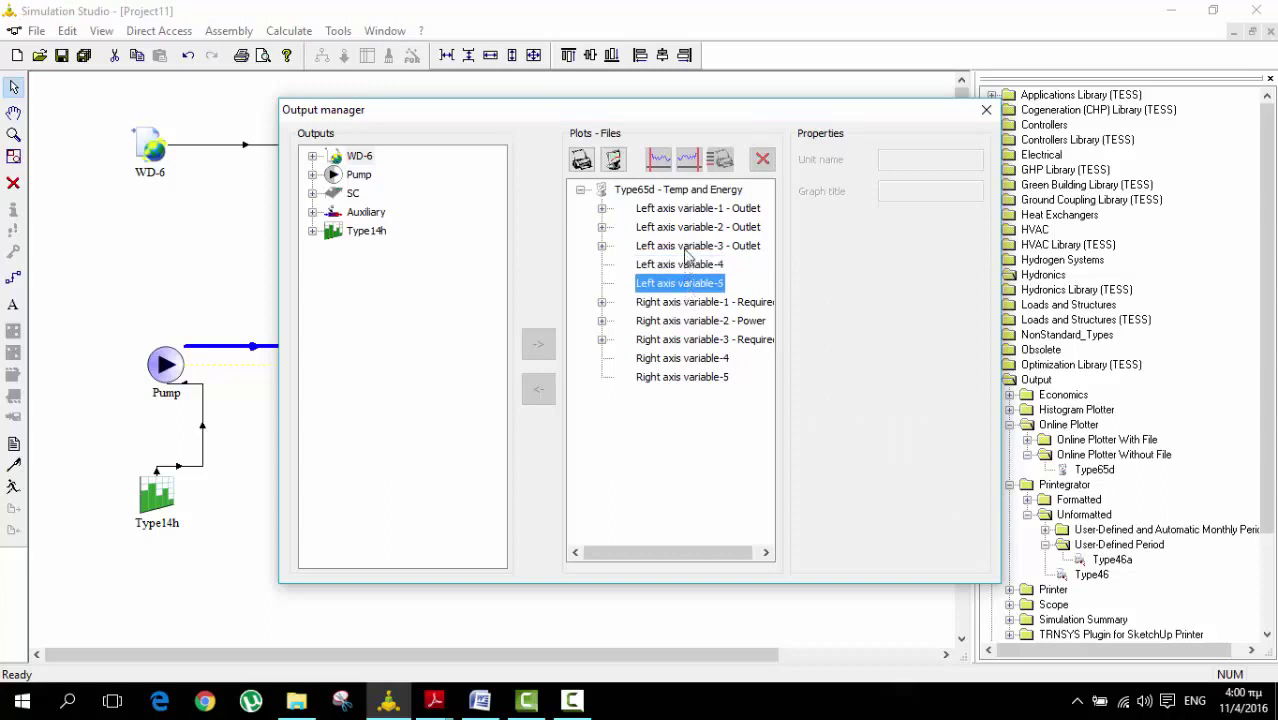
pyautogui.click(686, 247)
pyautogui.click(650, 190)
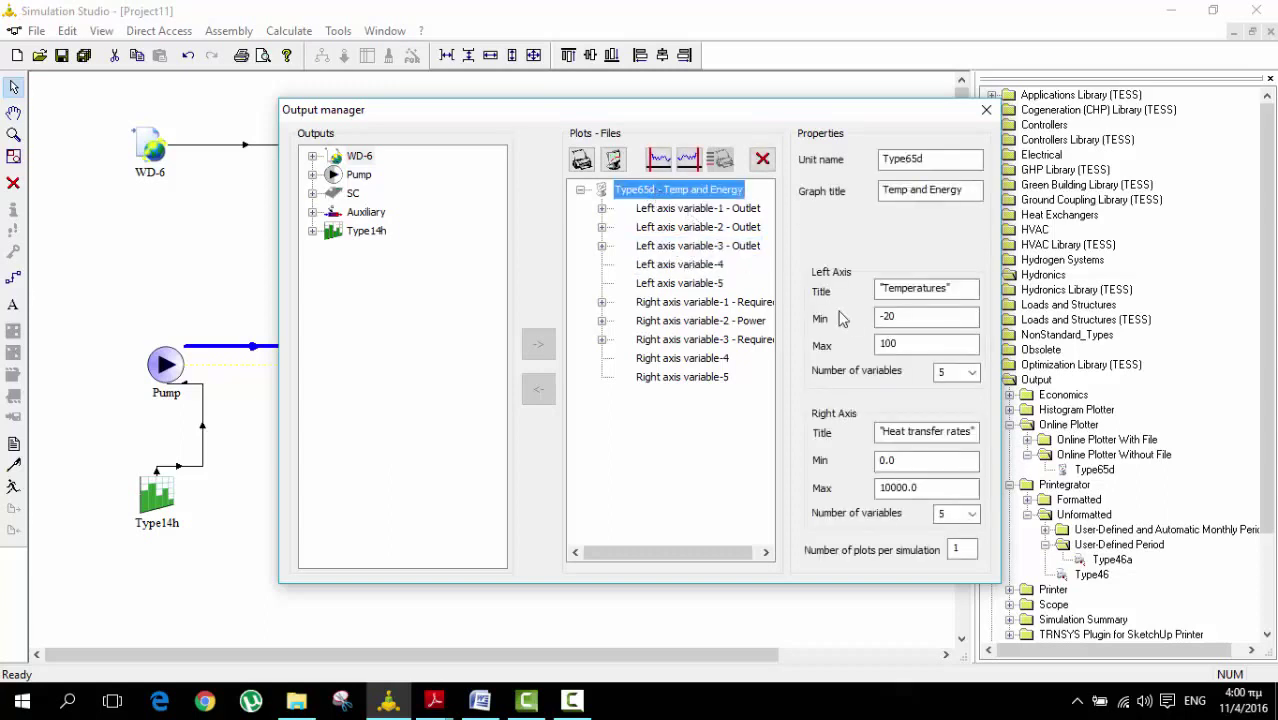
# Set Type65d's left-axis and right-axis variable counts to 3 each.
pyautogui.click(950, 372)
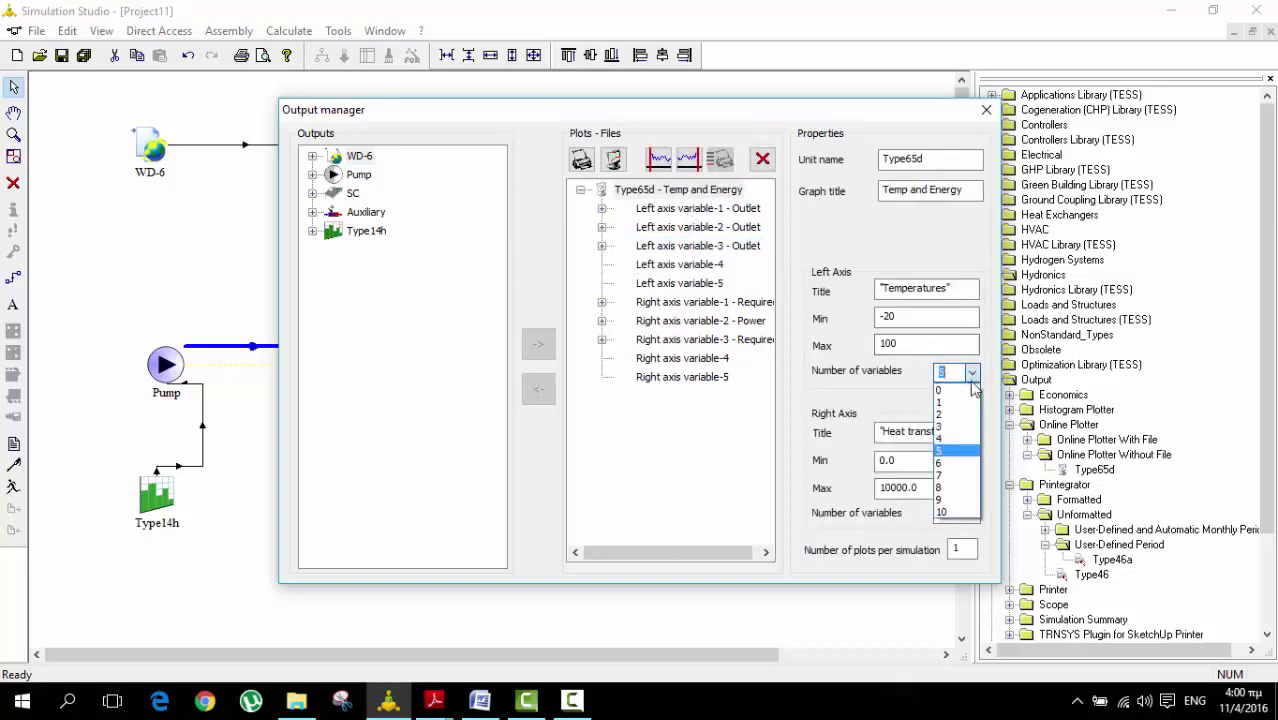
pyautogui.click(955, 432)
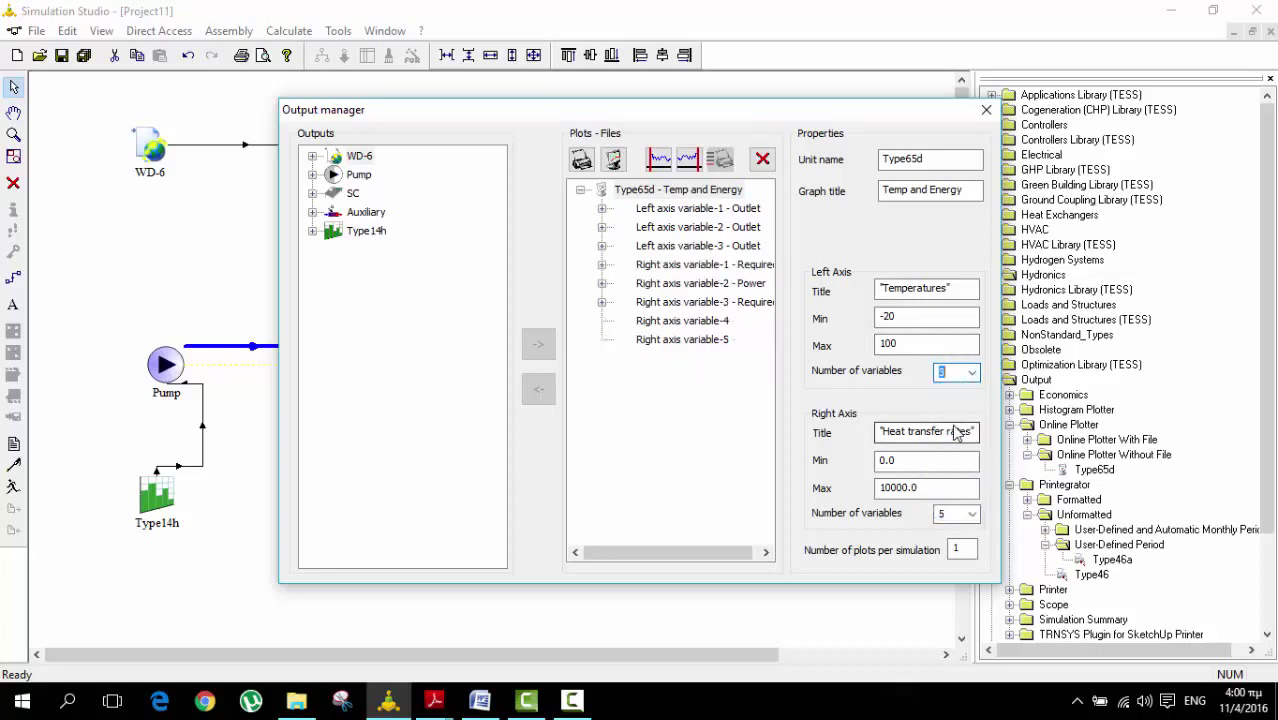
pyautogui.click(668, 266)
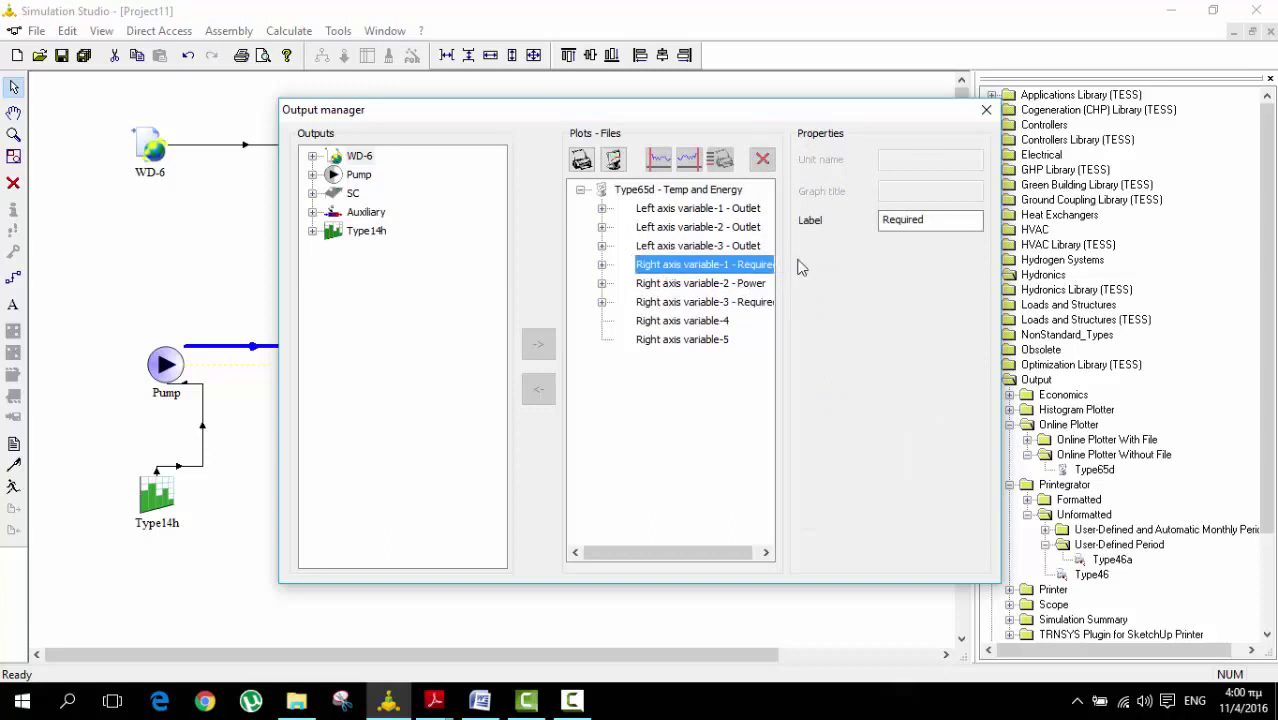
pyautogui.click(660, 190)
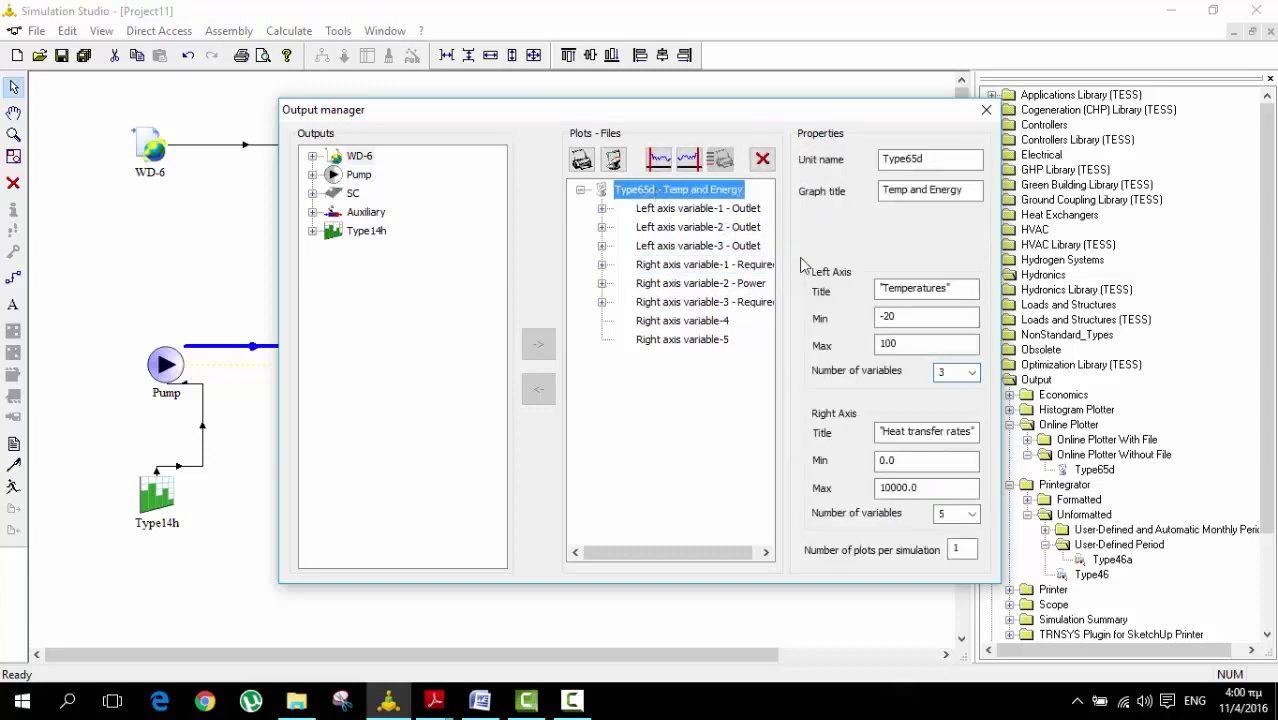
pyautogui.click(971, 514)
pyautogui.click(955, 567)
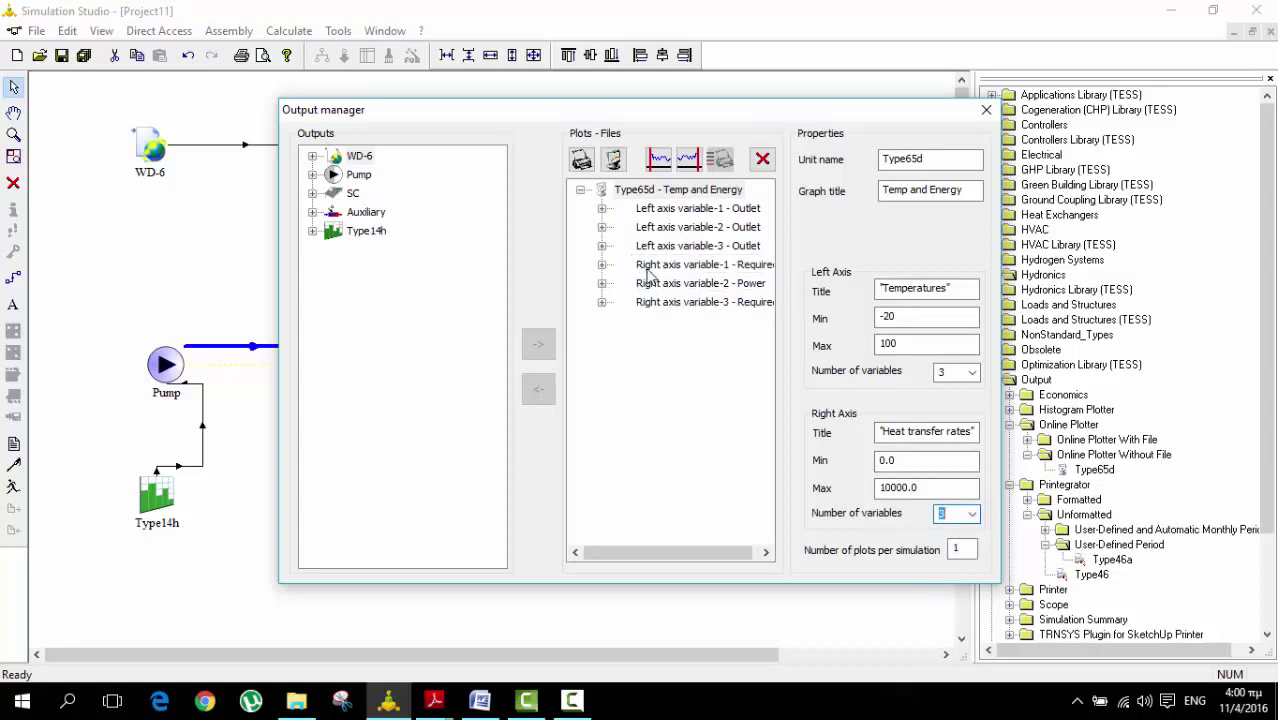
pyautogui.moveTo(686, 553); pyautogui.dragTo(720, 553)
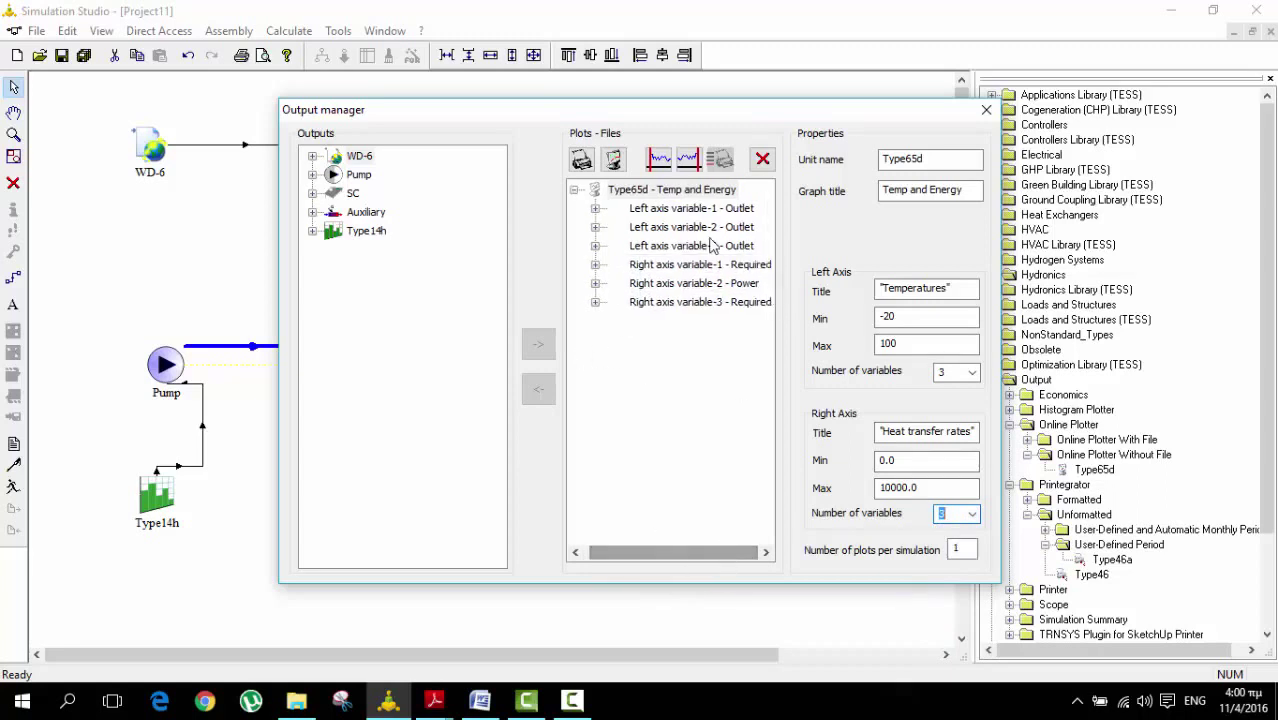
pyautogui.click(672, 210)
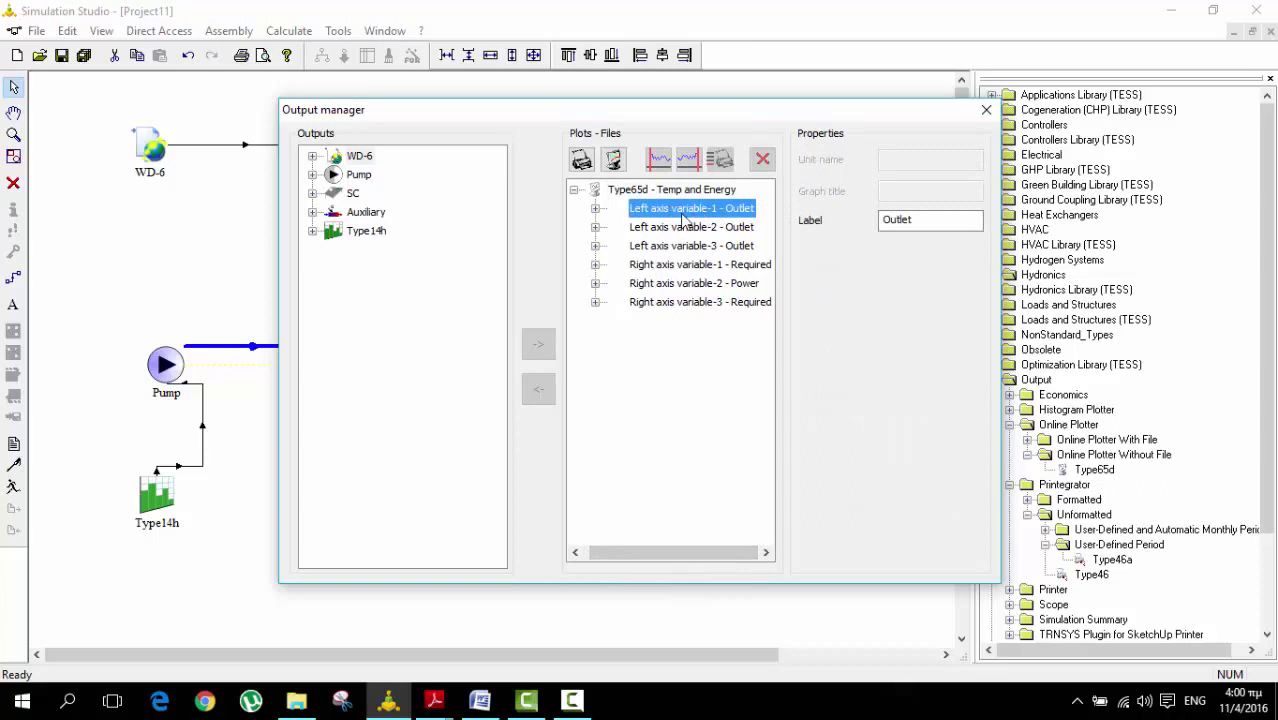
# Relabel the first left-axis variable, fed by the Auxiliary outlet temperature, as T_out_Aux.
pyautogui.click(595, 209)
pyautogui.press('Up')
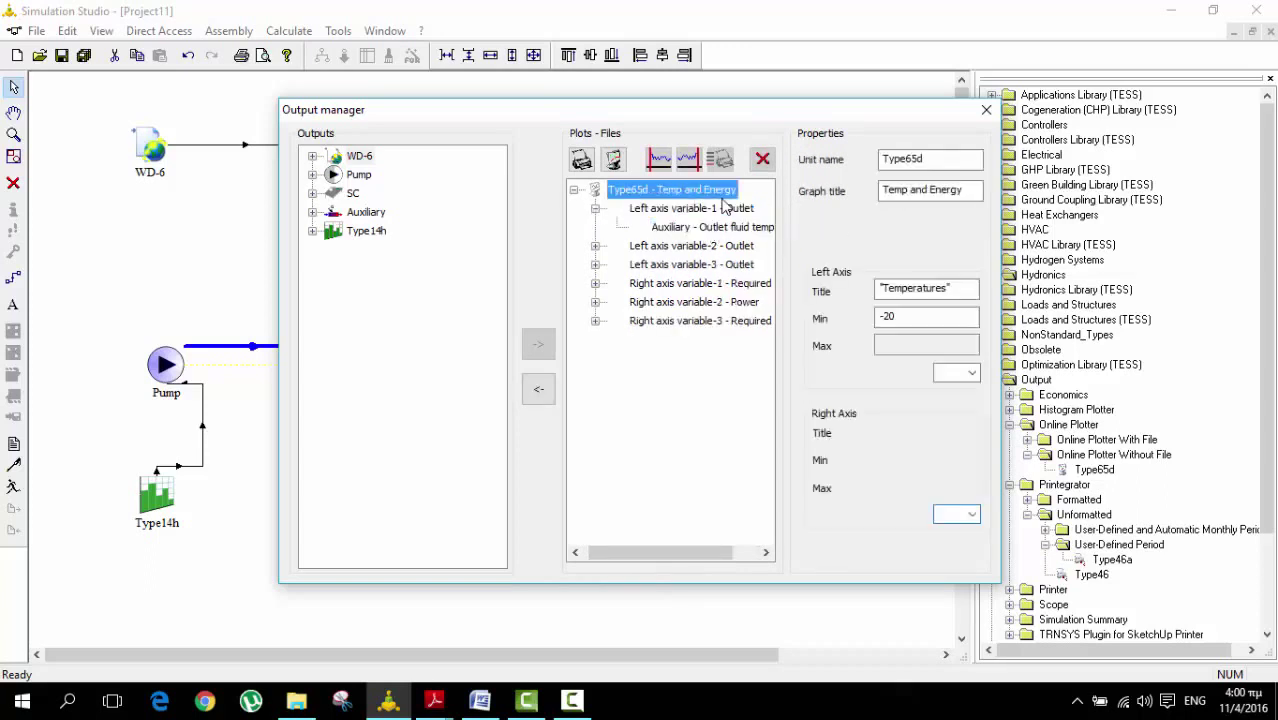
pyautogui.click(726, 212)
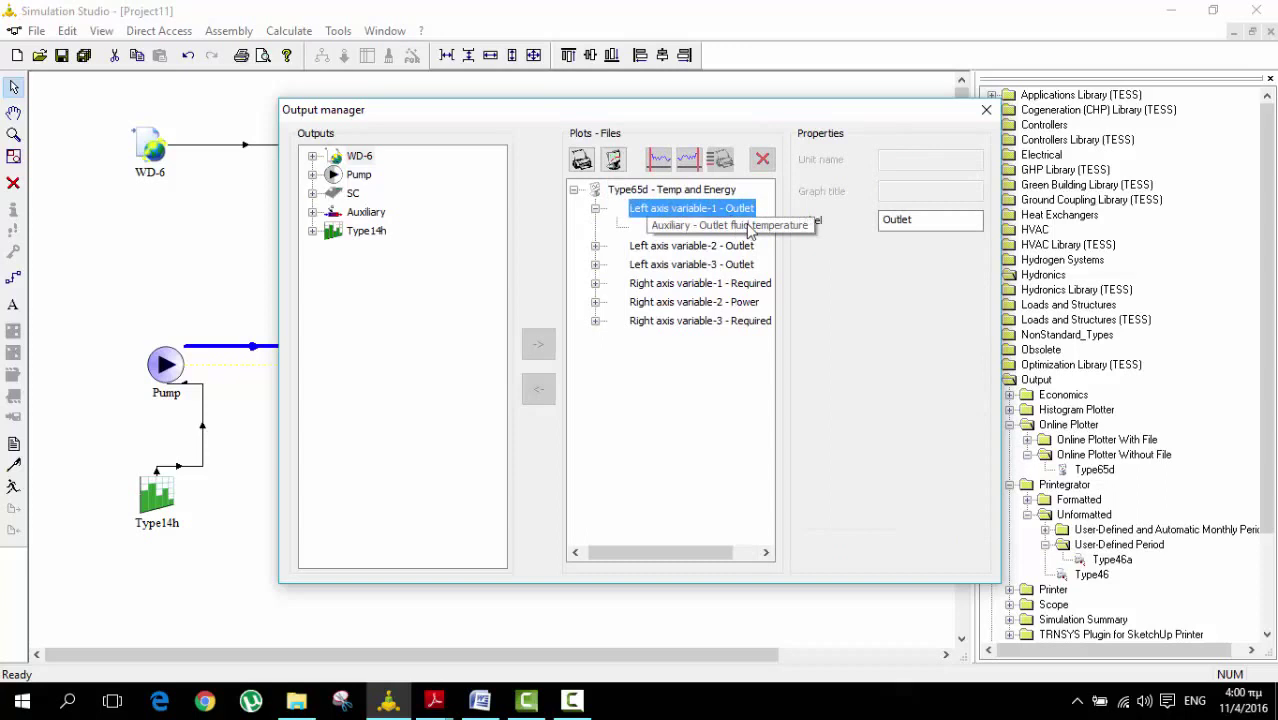
pyautogui.click(699, 225)
pyautogui.click(694, 212)
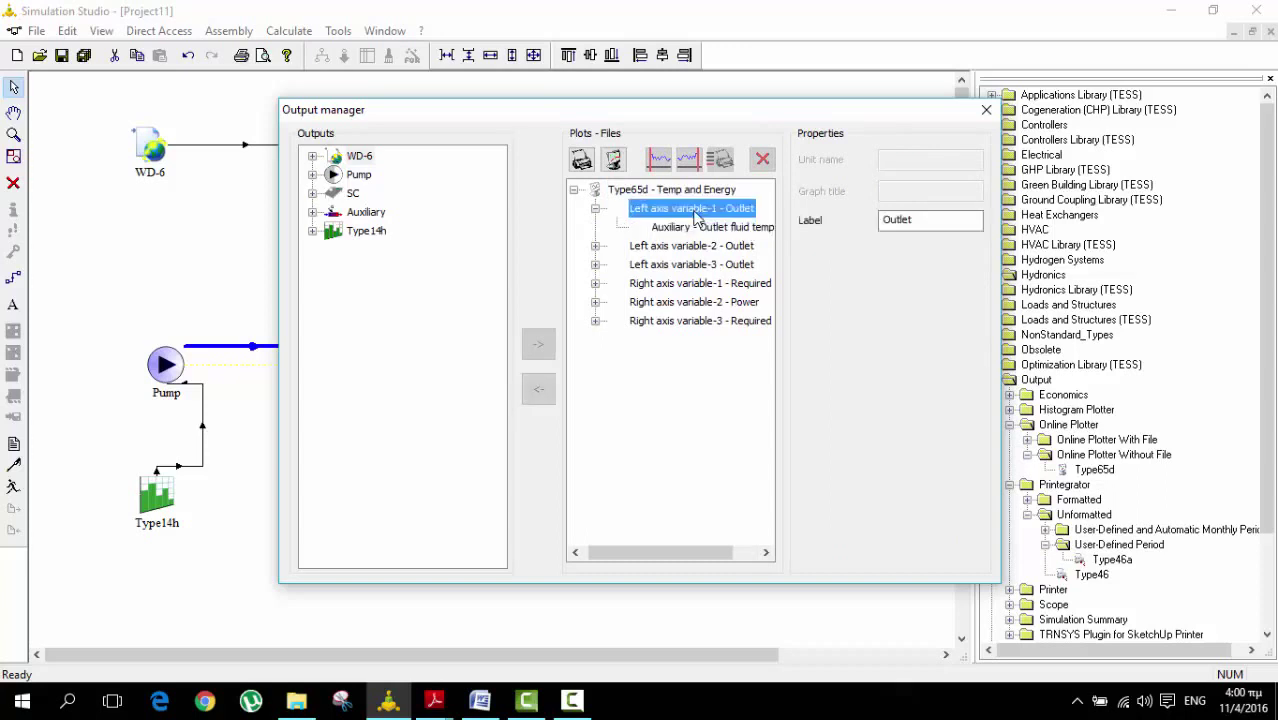
pyautogui.click(718, 229)
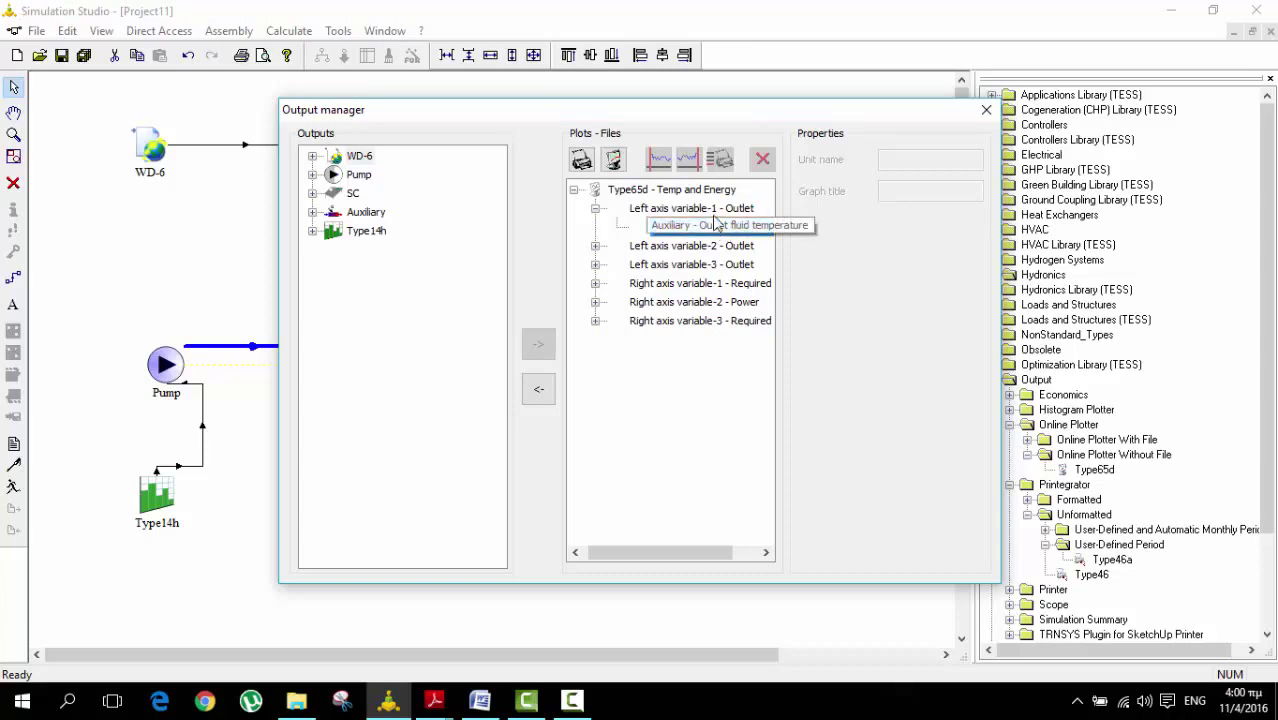
pyautogui.click(705, 209)
pyautogui.doubleClick(937, 227)
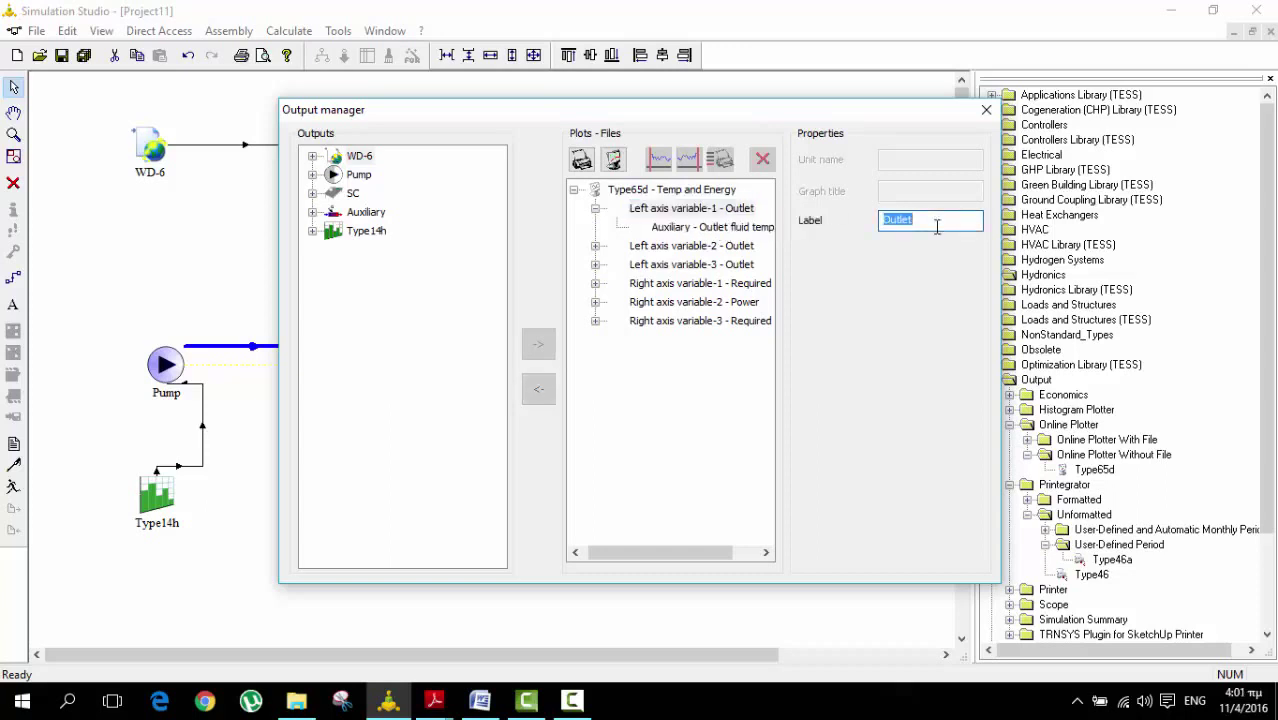
pyautogui.write('T_out_Aux')
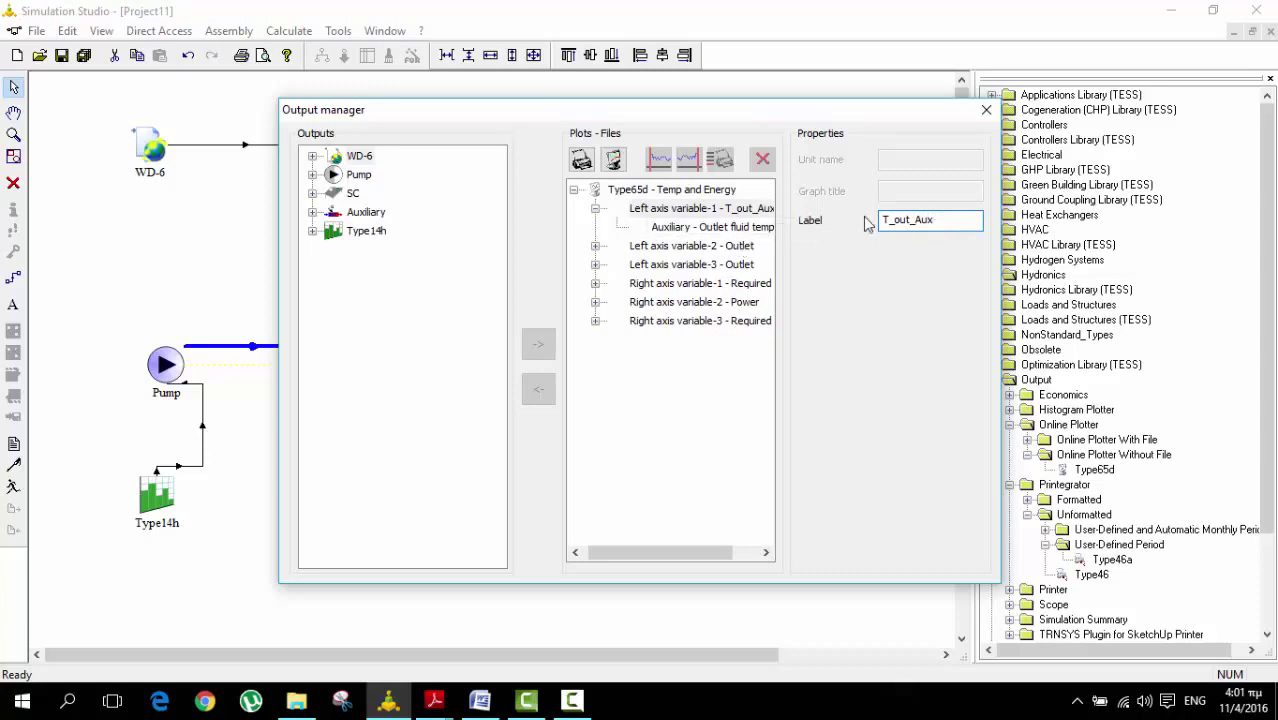
# Relabel the second left-axis variable, fed by the Pump outlet temperature, as T_out_Pump.
pyautogui.click(730, 247)
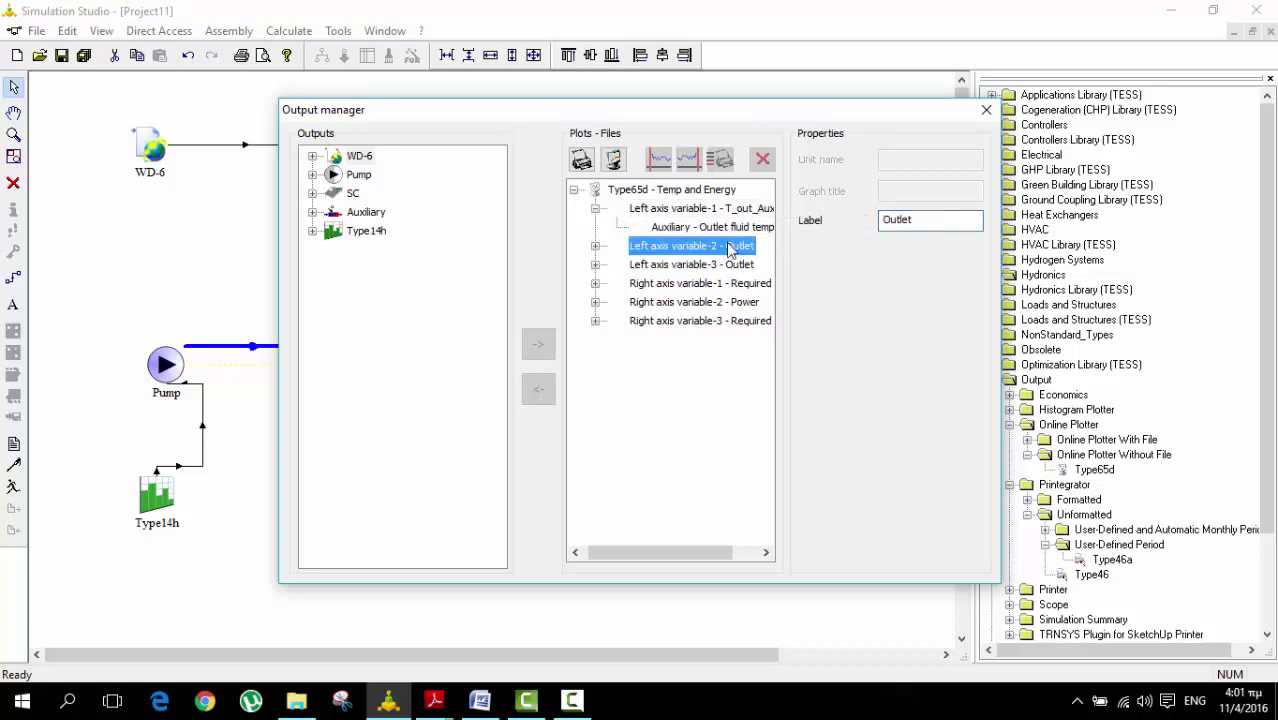
pyautogui.doubleClick(728, 247)
pyautogui.click(720, 264)
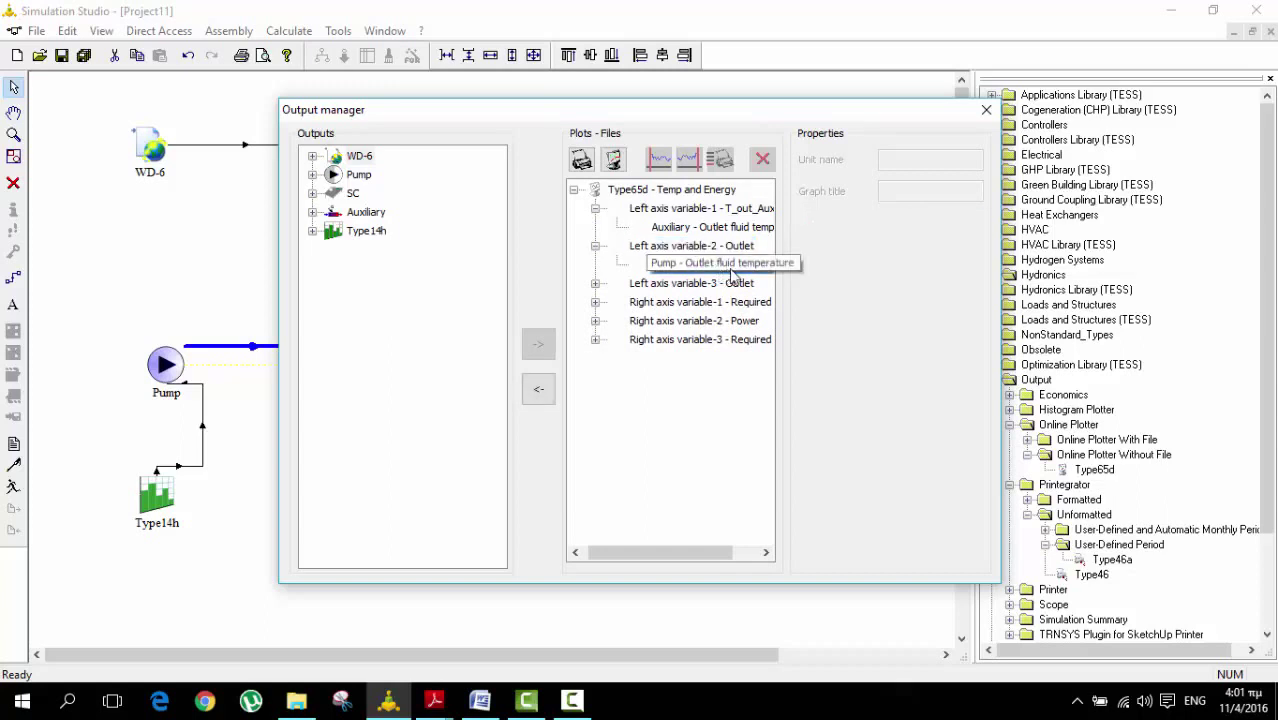
pyautogui.press('Up')
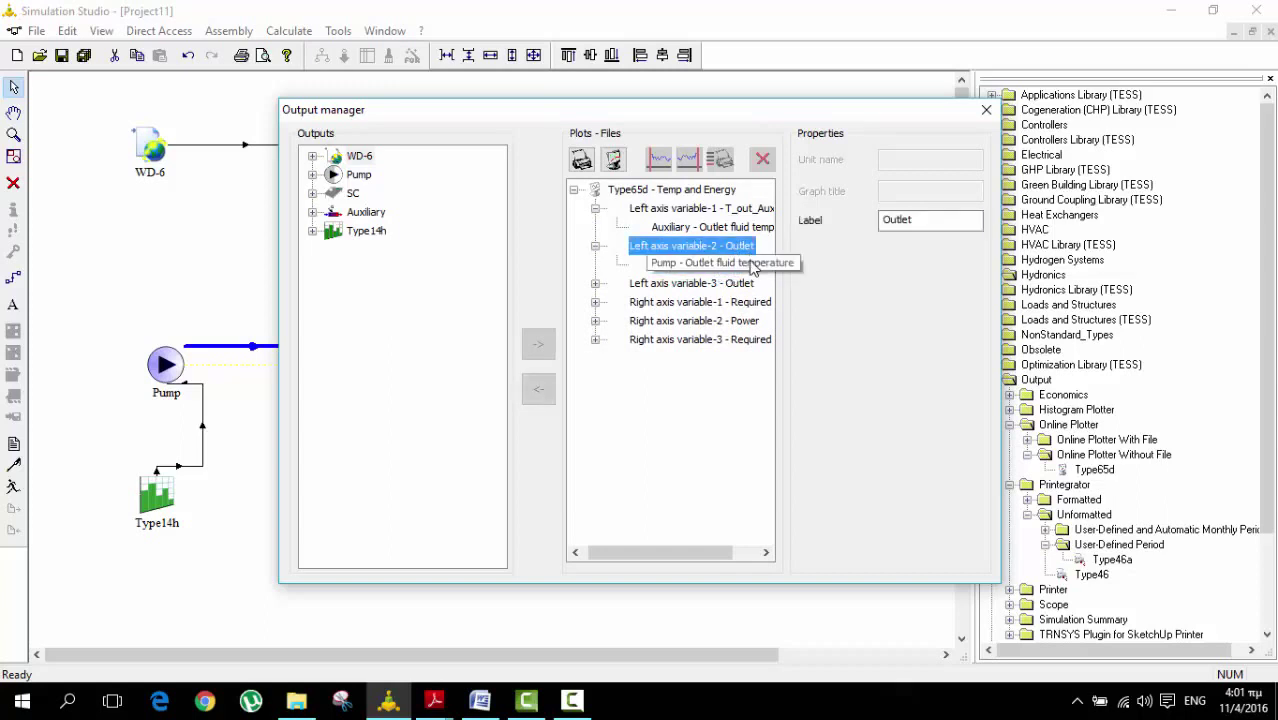
pyautogui.moveTo(916, 220); pyautogui.dragTo(845, 218)
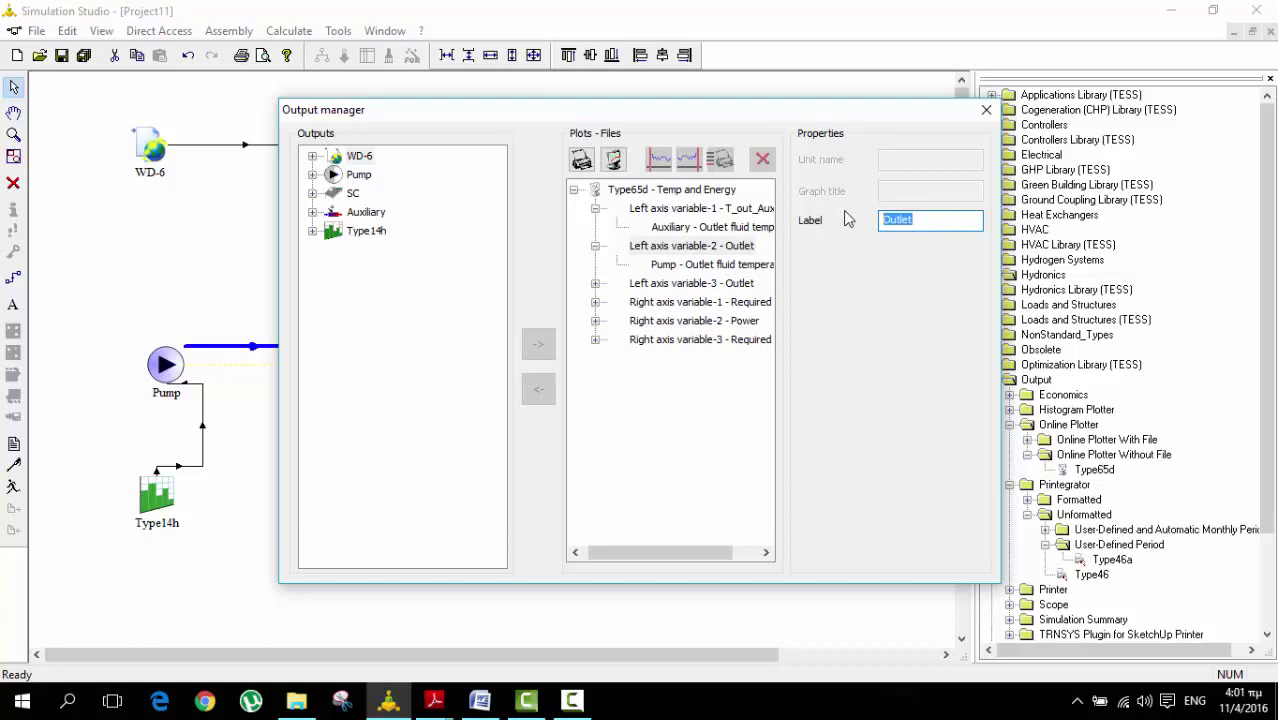
pyautogui.write('T_out_Pump')
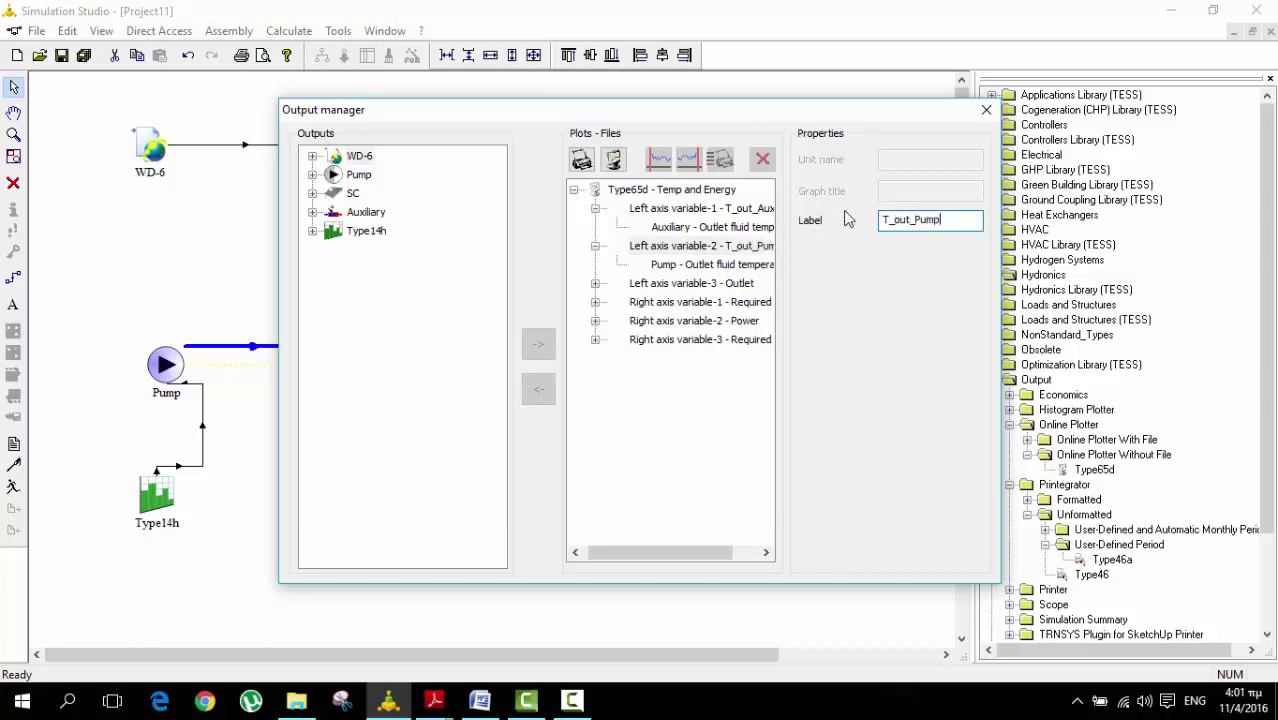
# Relabel the third left-axis variable, fed by the SC outlet temperature, as T_out_SC.
pyautogui.click(727, 285)
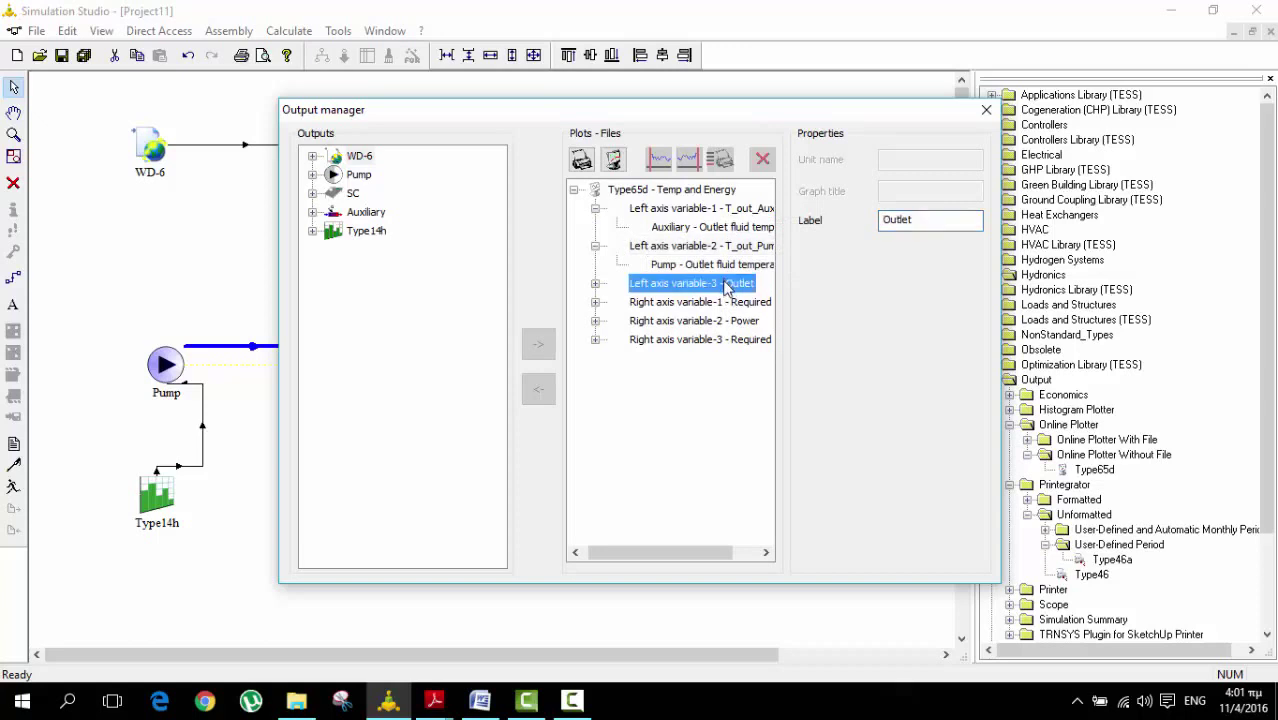
pyautogui.click(595, 284)
pyautogui.click(720, 304)
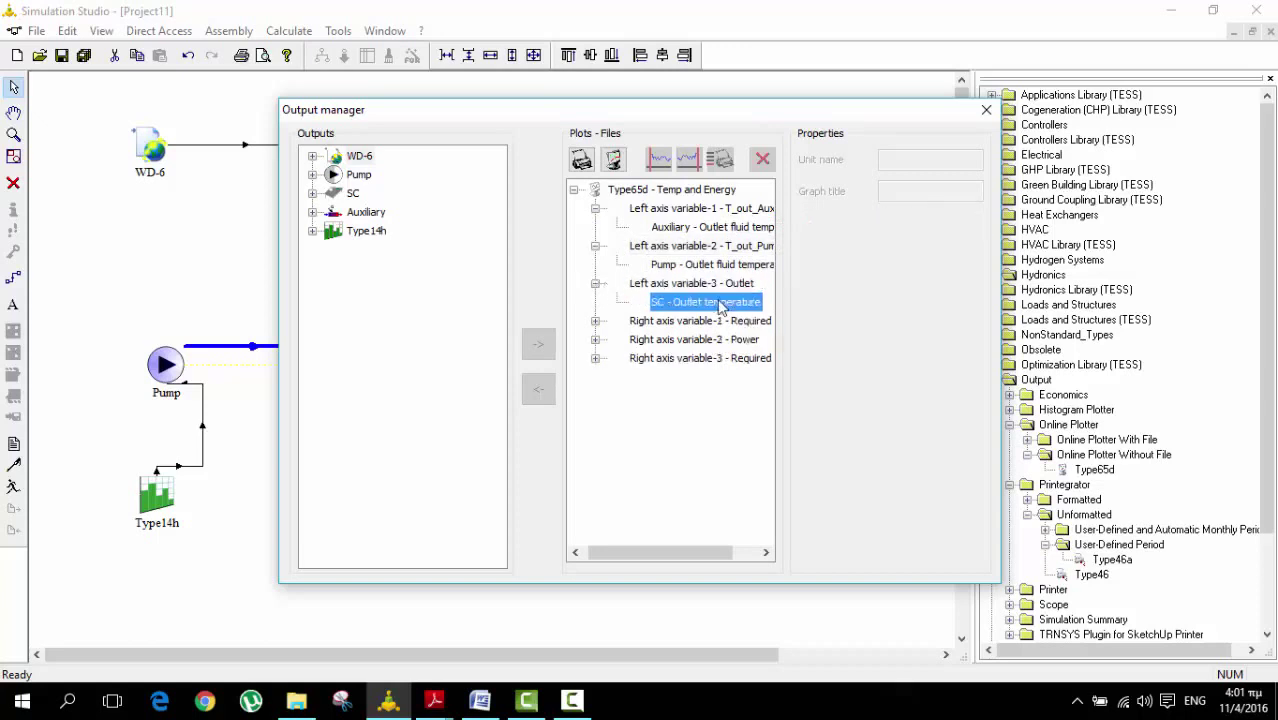
pyautogui.click(726, 285)
pyautogui.doubleClick(890, 222)
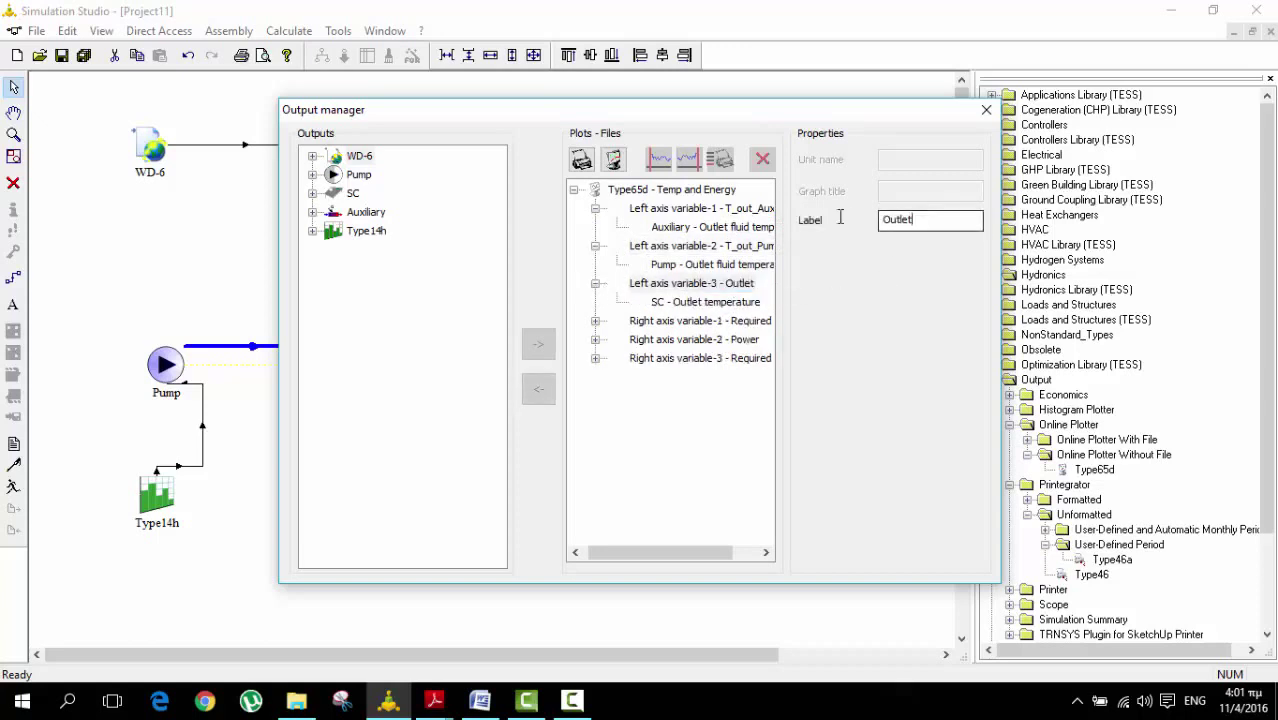
pyautogui.write('T_')
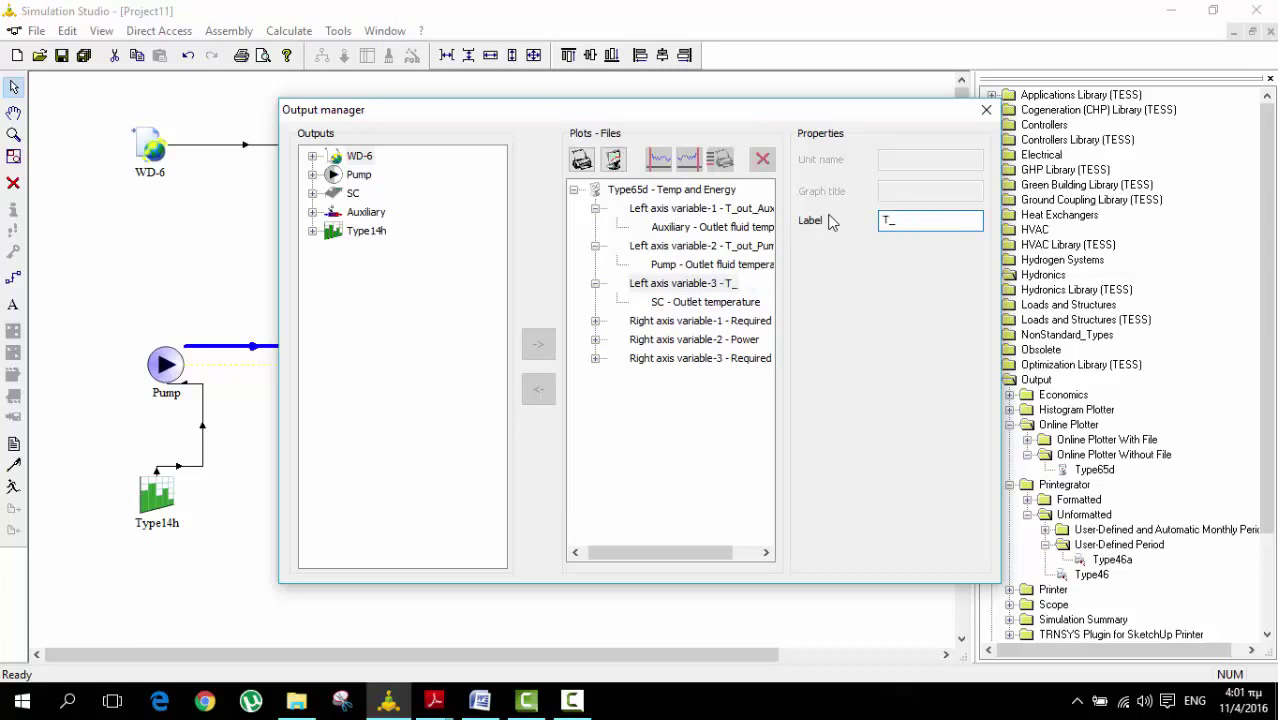
pyautogui.write('out_SC')
# Relabel the first right-axis variable, the Auxiliary required heating, as Q_AUX.
pyautogui.click(745, 321)
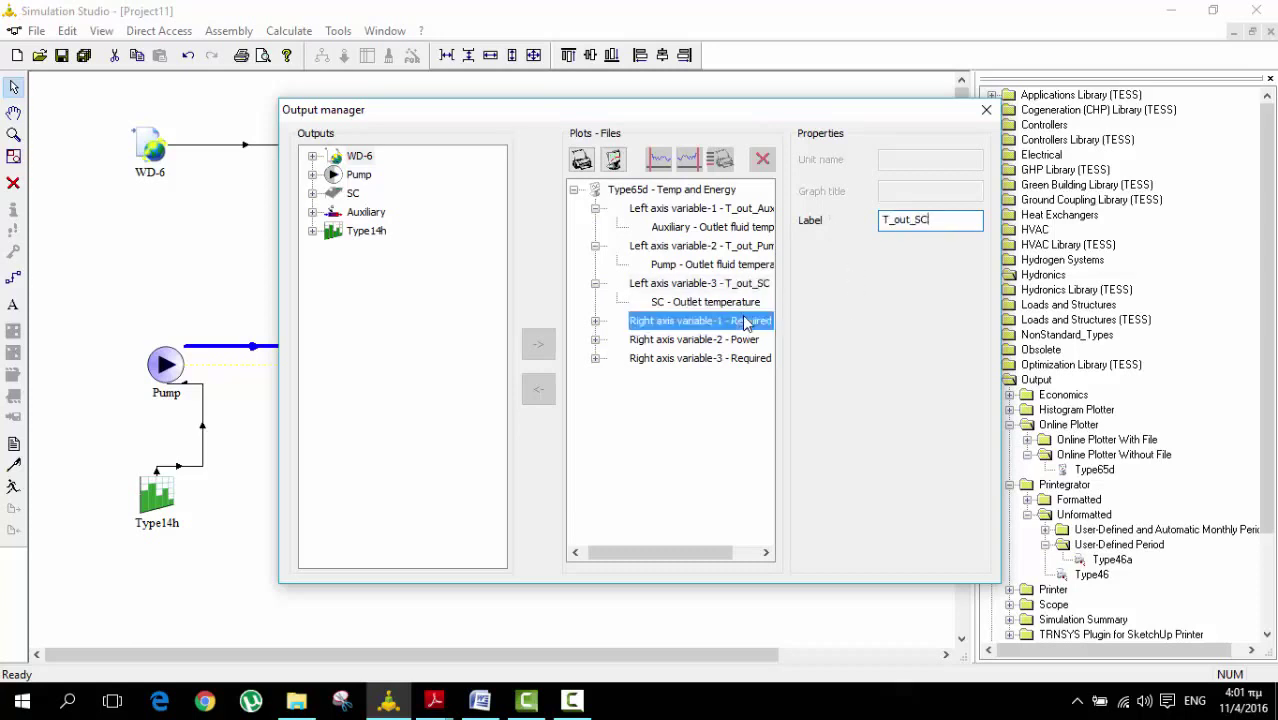
pyautogui.click(595, 321)
pyautogui.click(663, 340)
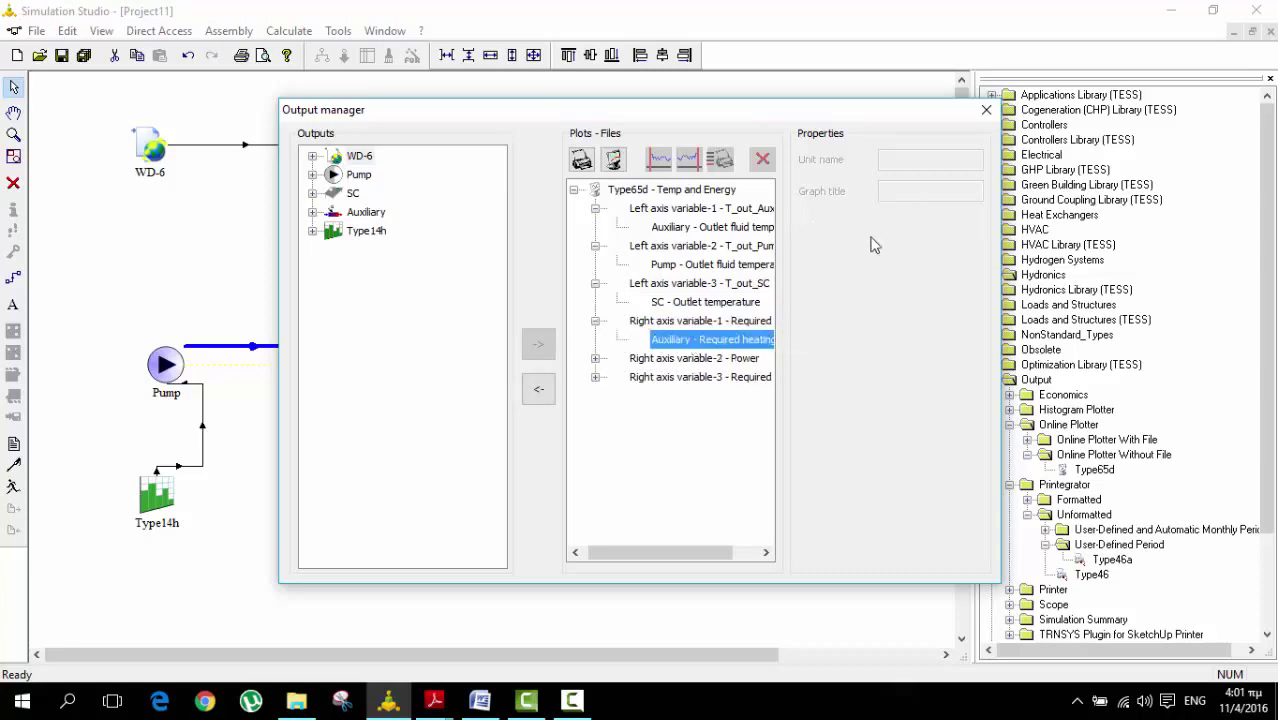
pyautogui.click(665, 321)
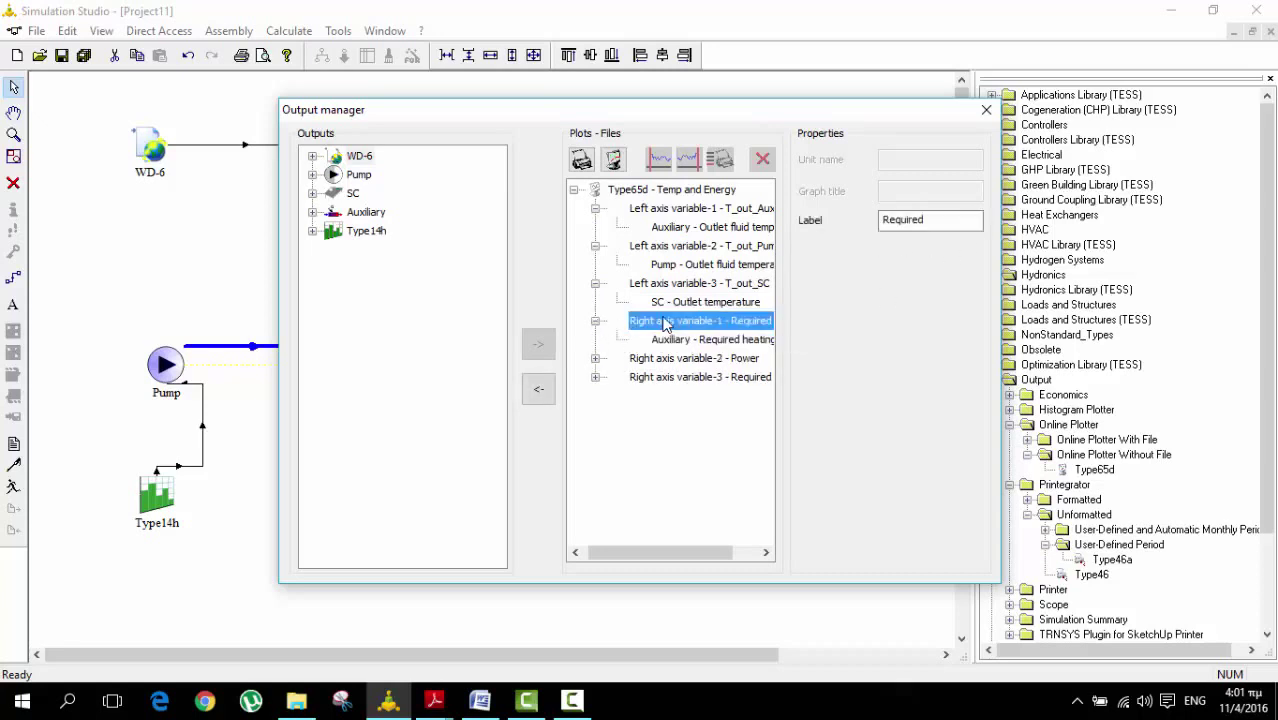
pyautogui.doubleClick(944, 220)
pyautogui.write('Q')
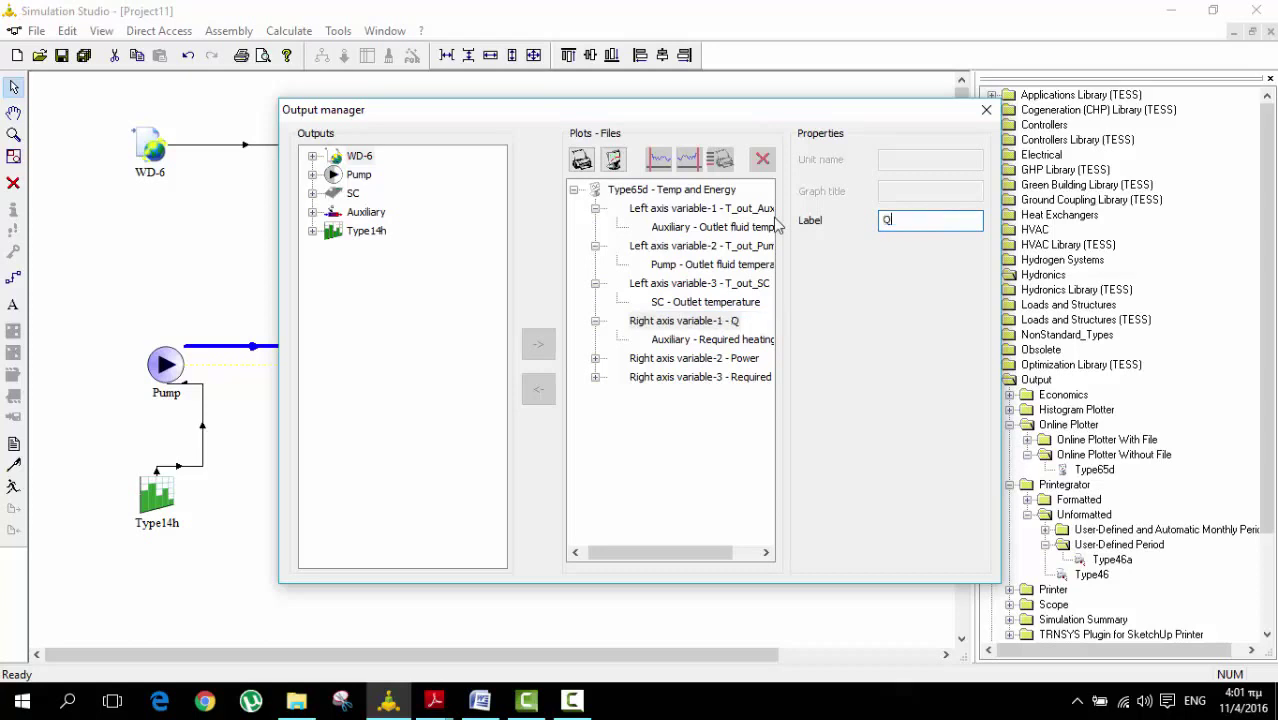
pyautogui.write('_AUX')
# Relabel the second right-axis variable, the pump power consumption, as Power_Pump.
pyautogui.click(685, 358)
pyautogui.click(596, 358)
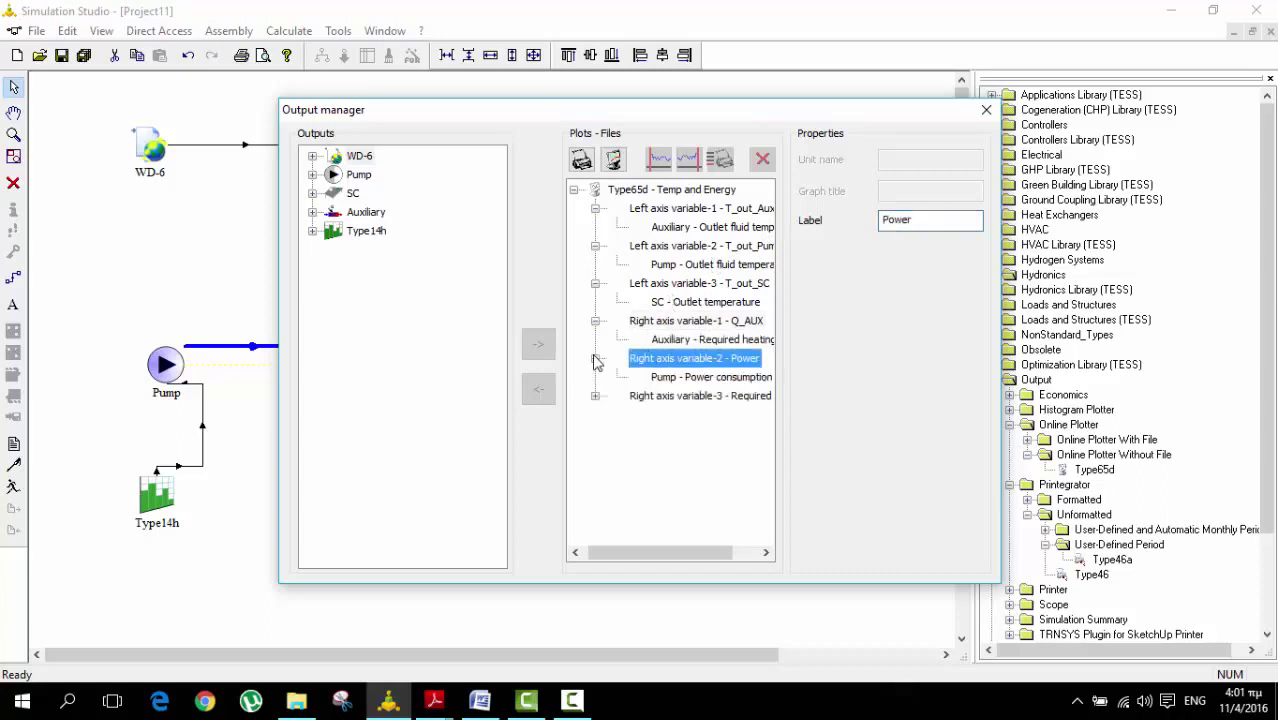
pyautogui.click(700, 377)
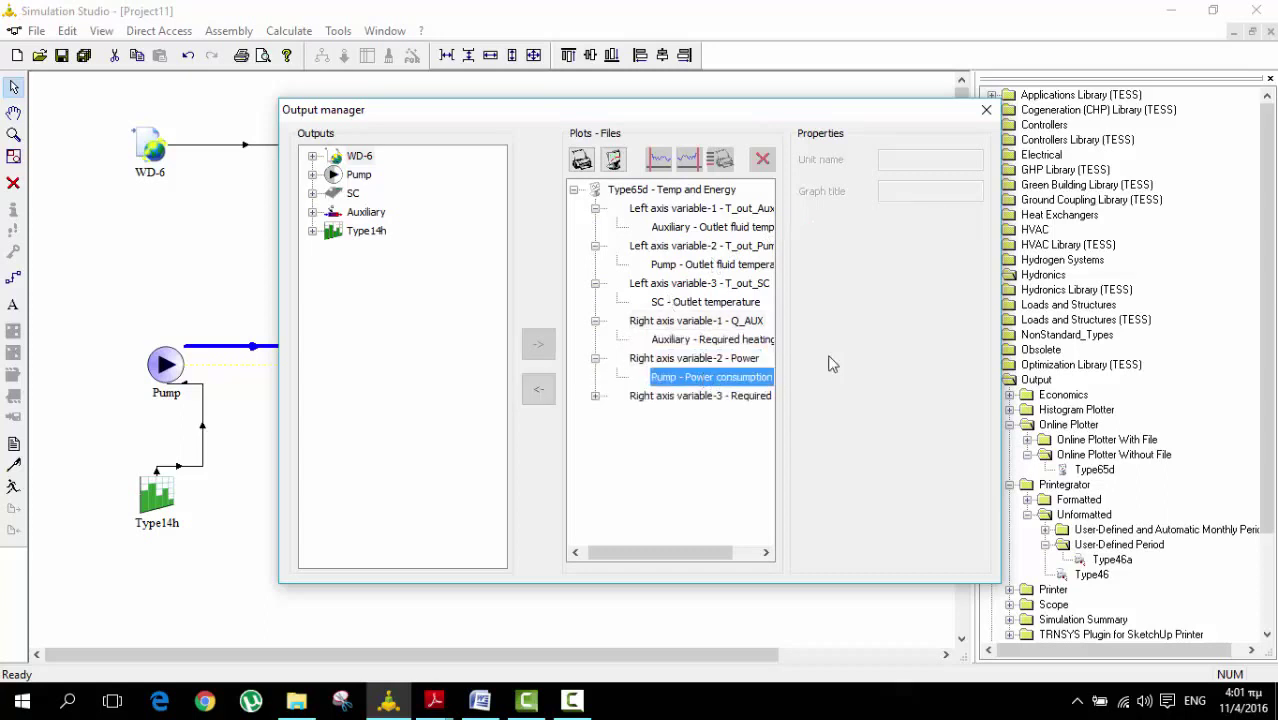
pyautogui.click(737, 360)
pyautogui.doubleClick(895, 219)
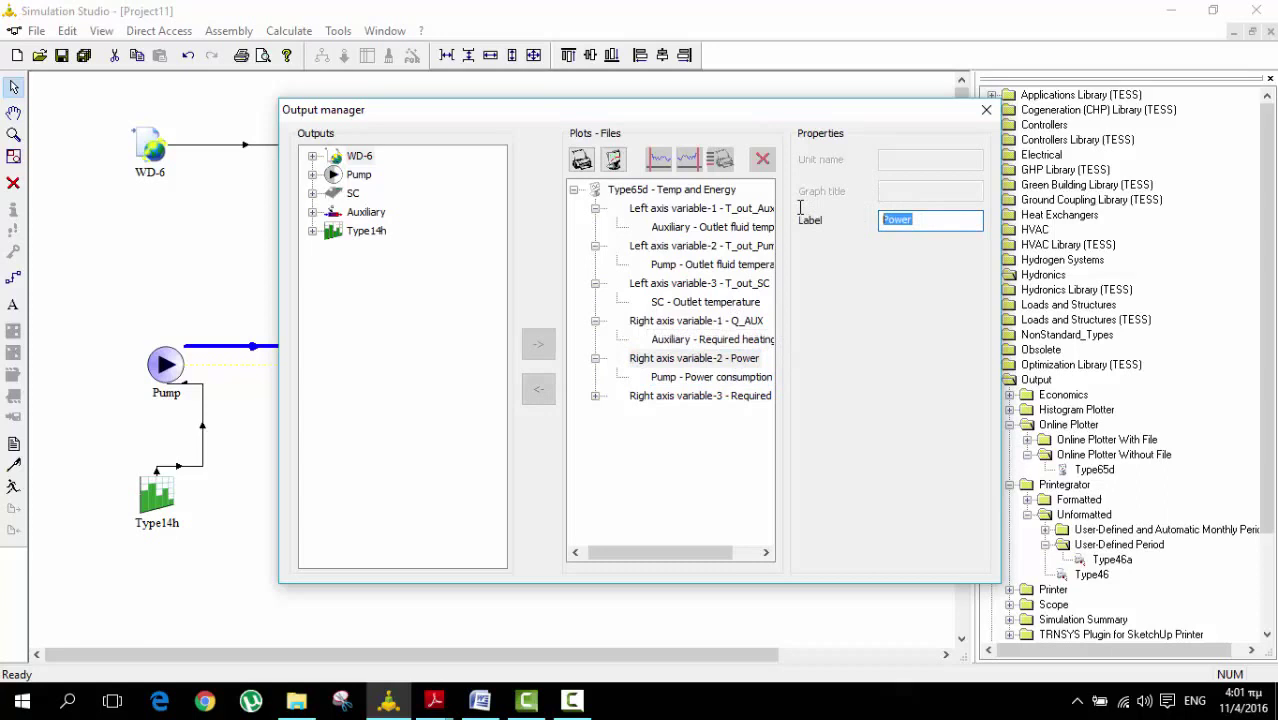
pyautogui.click(800, 207)
pyautogui.write('_Pump')
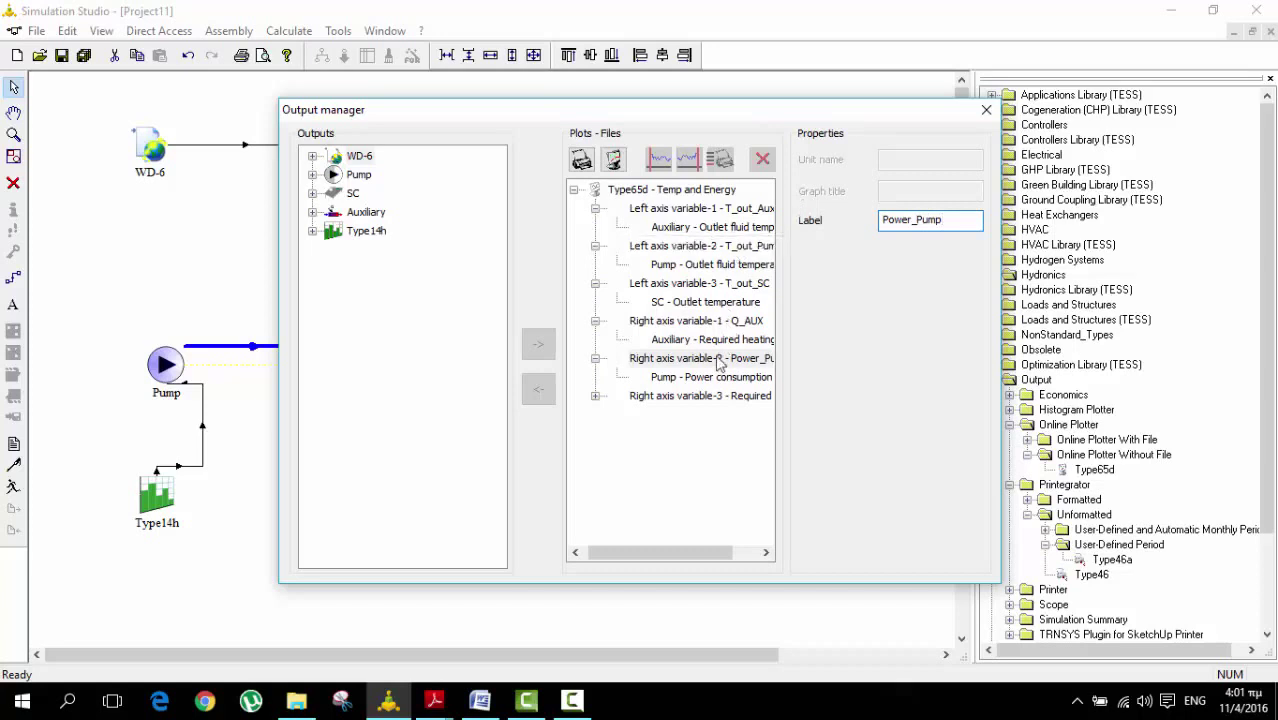
# Relabel the third right-axis variable as Q_SC.
pyautogui.click(707, 398)
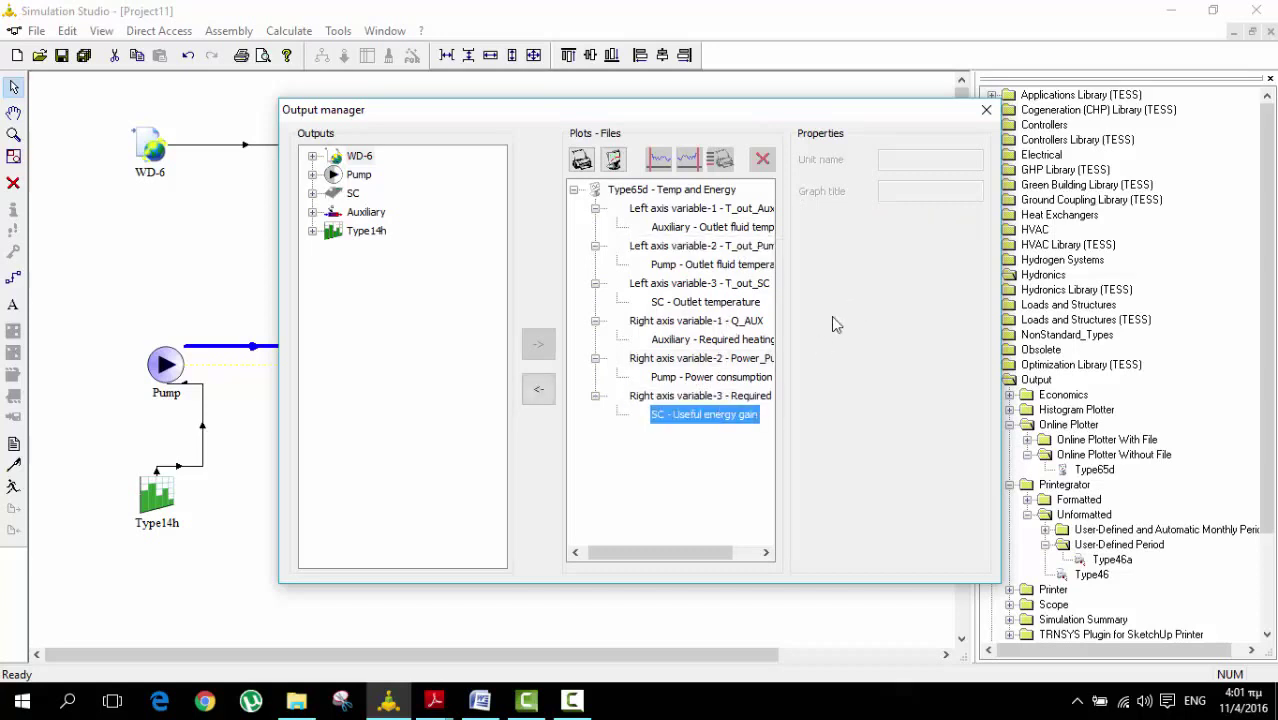
pyautogui.doubleClick(968, 215)
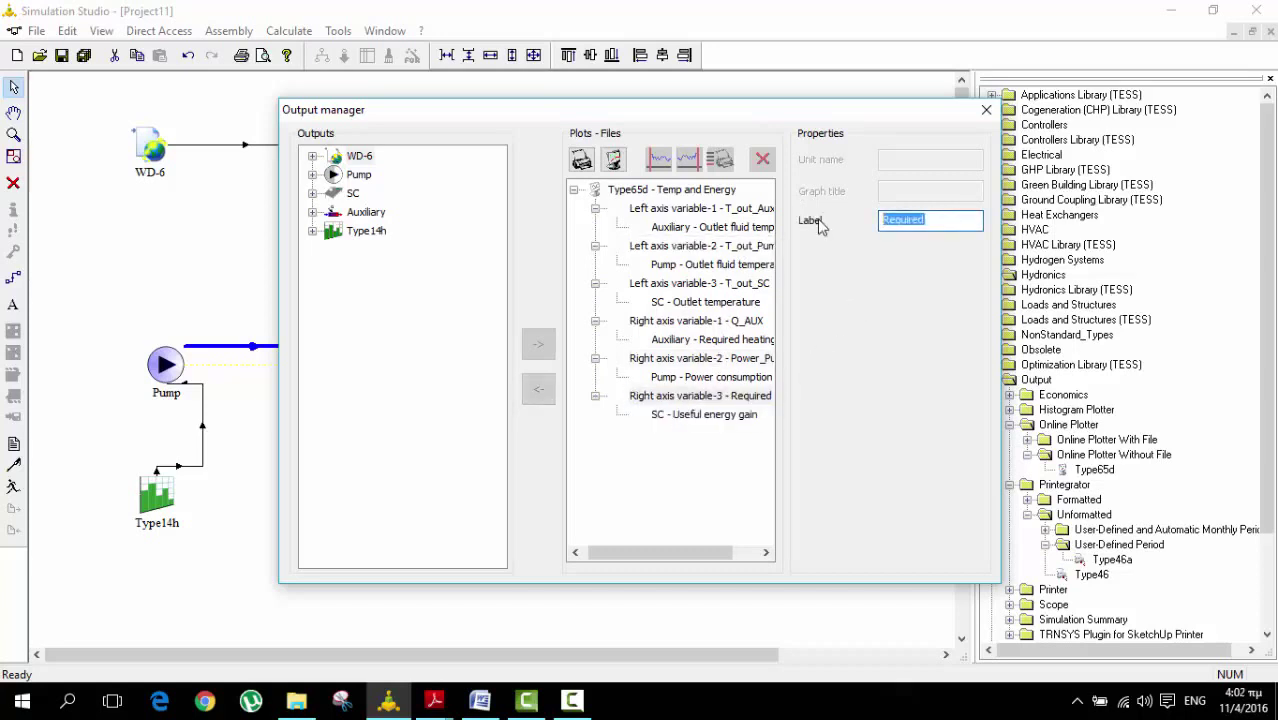
pyautogui.write('Q_')
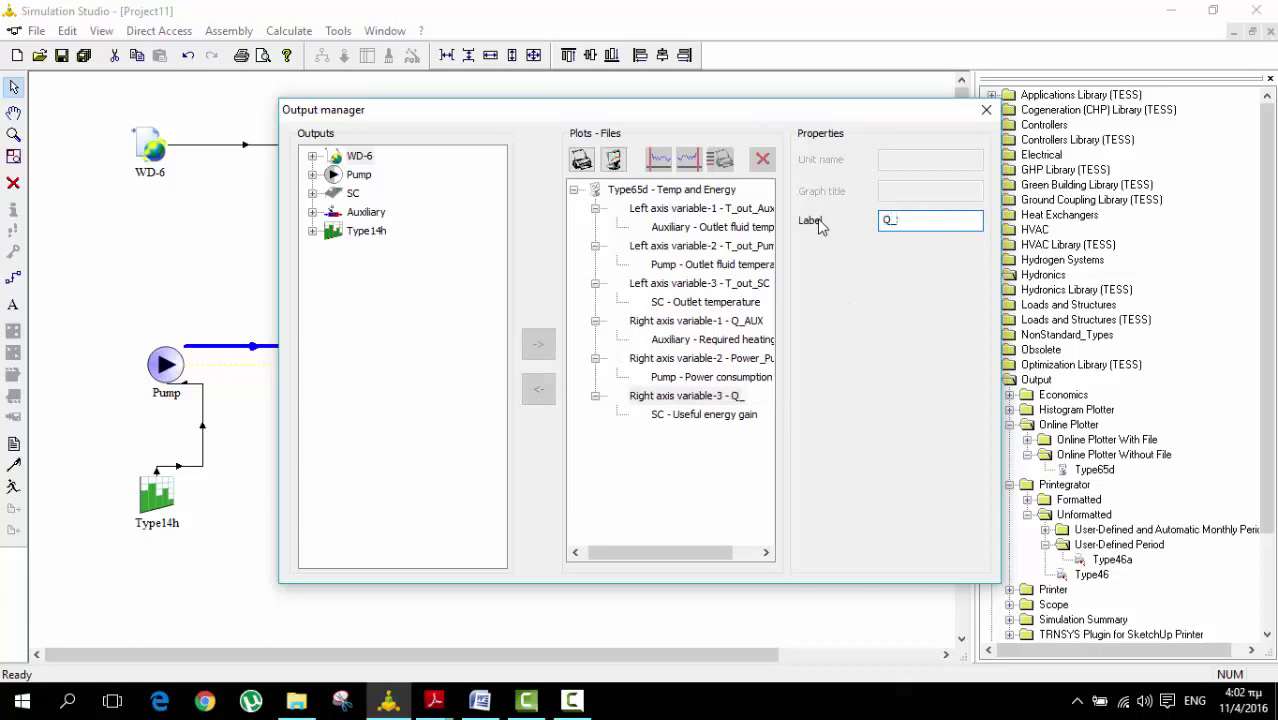
pyautogui.write('SC')
pyautogui.click(611, 342)
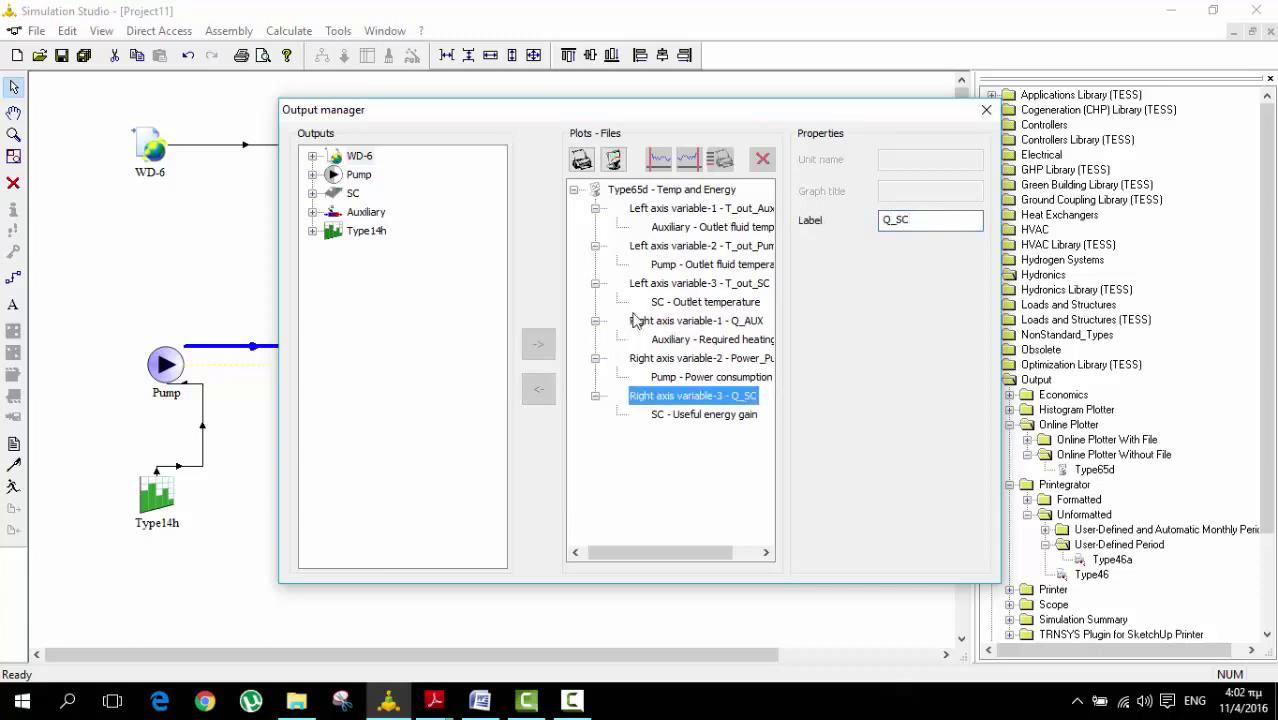
pyautogui.scroll(-2, 573, 194)
# Collapse the source-output branches of all left- and right-axis variables in the Type65d tree.
pyautogui.click(576, 195)
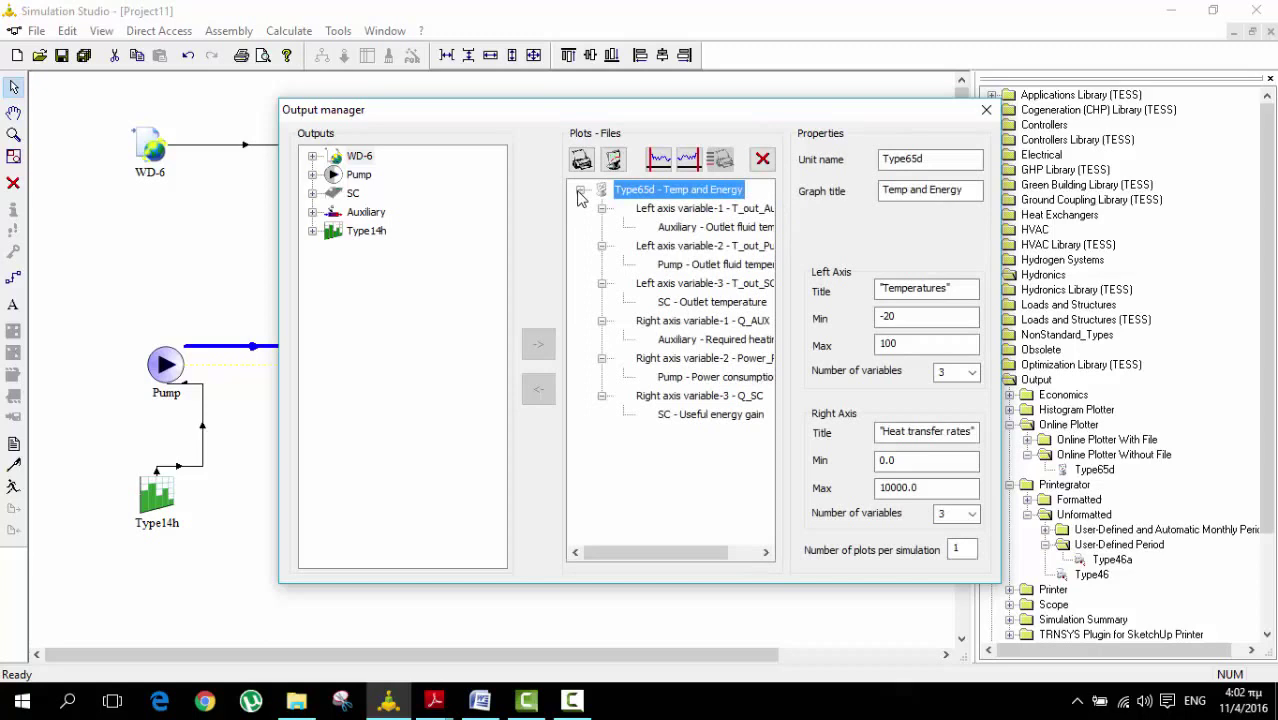
pyautogui.click(601, 283)
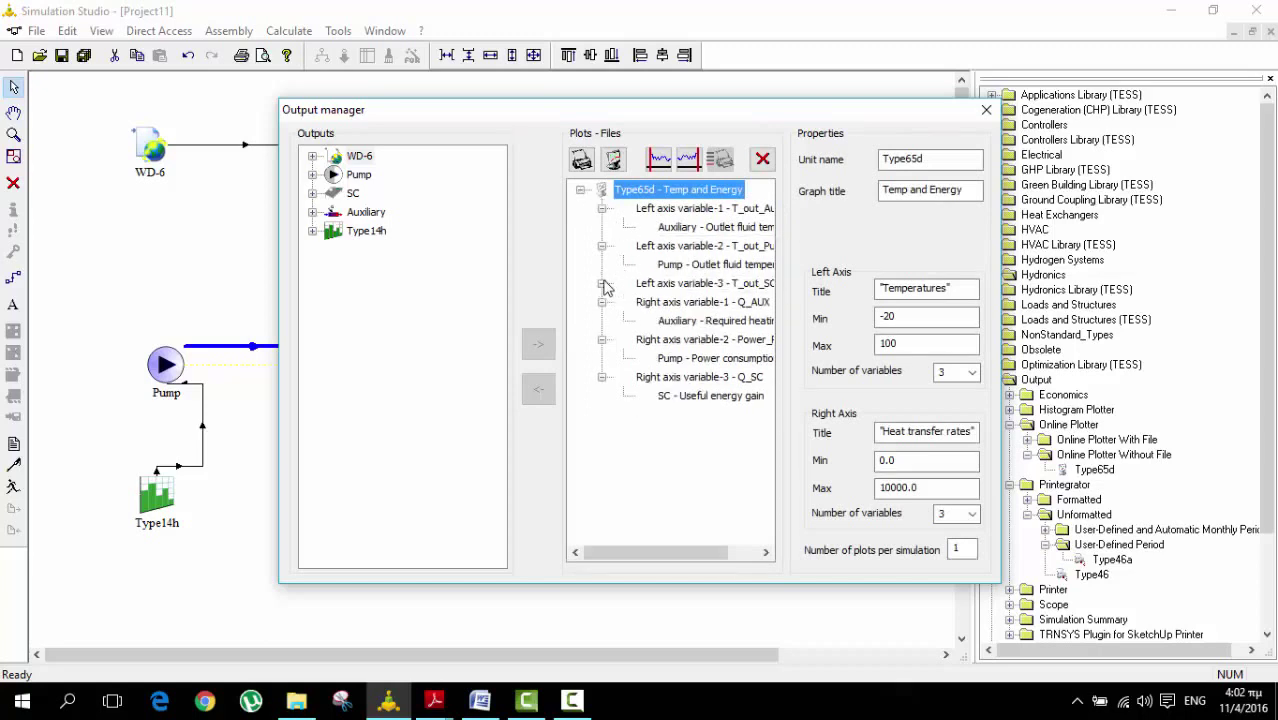
pyautogui.click(601, 245)
pyautogui.click(601, 208)
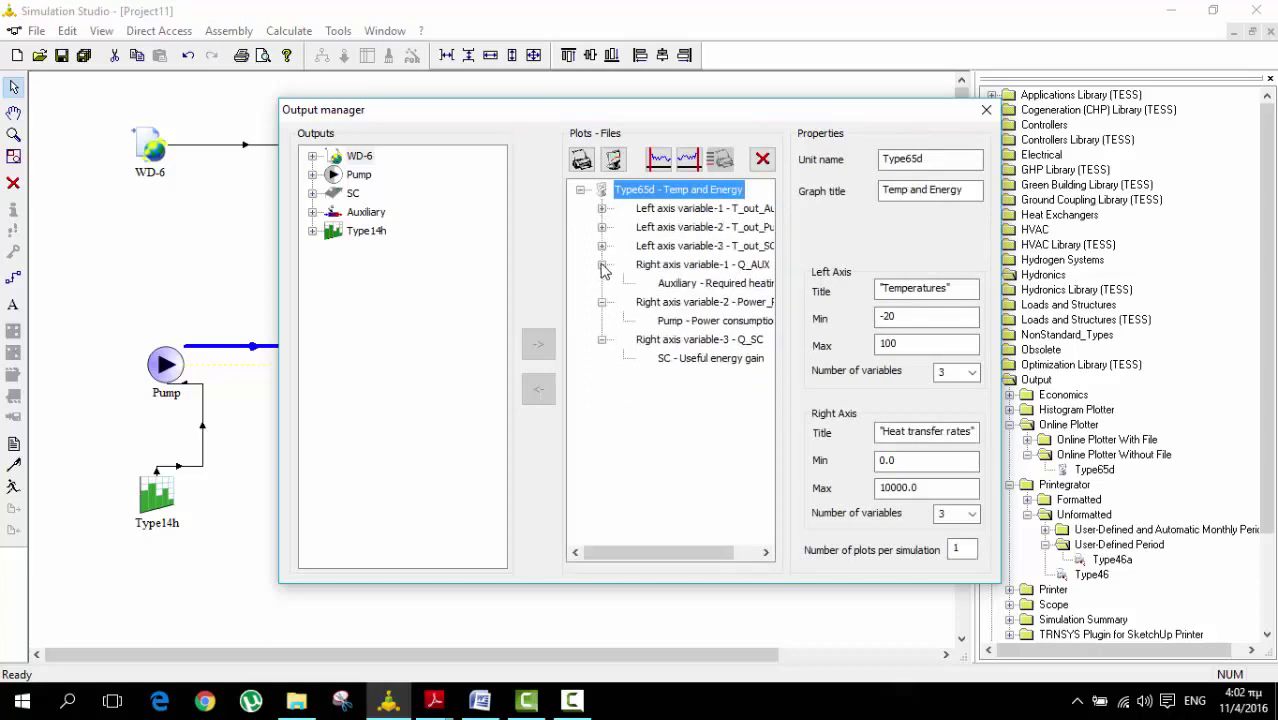
pyautogui.click(601, 265)
pyautogui.click(601, 321)
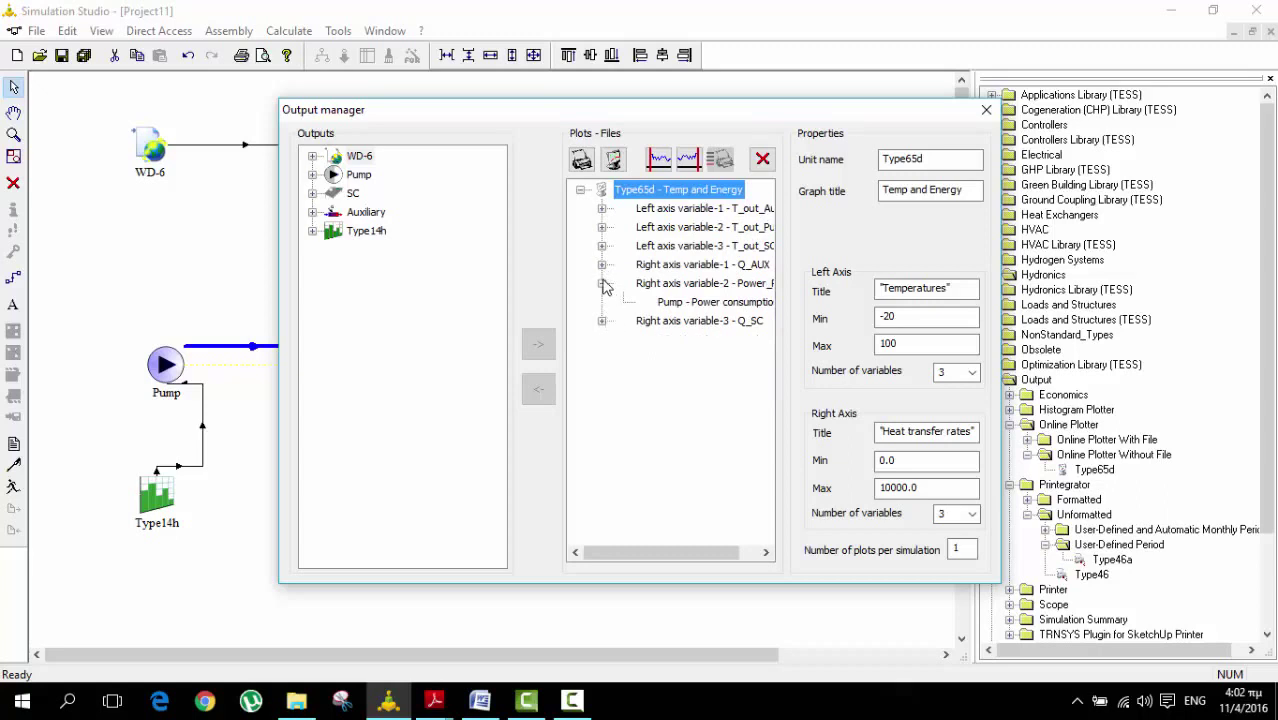
pyautogui.click(602, 284)
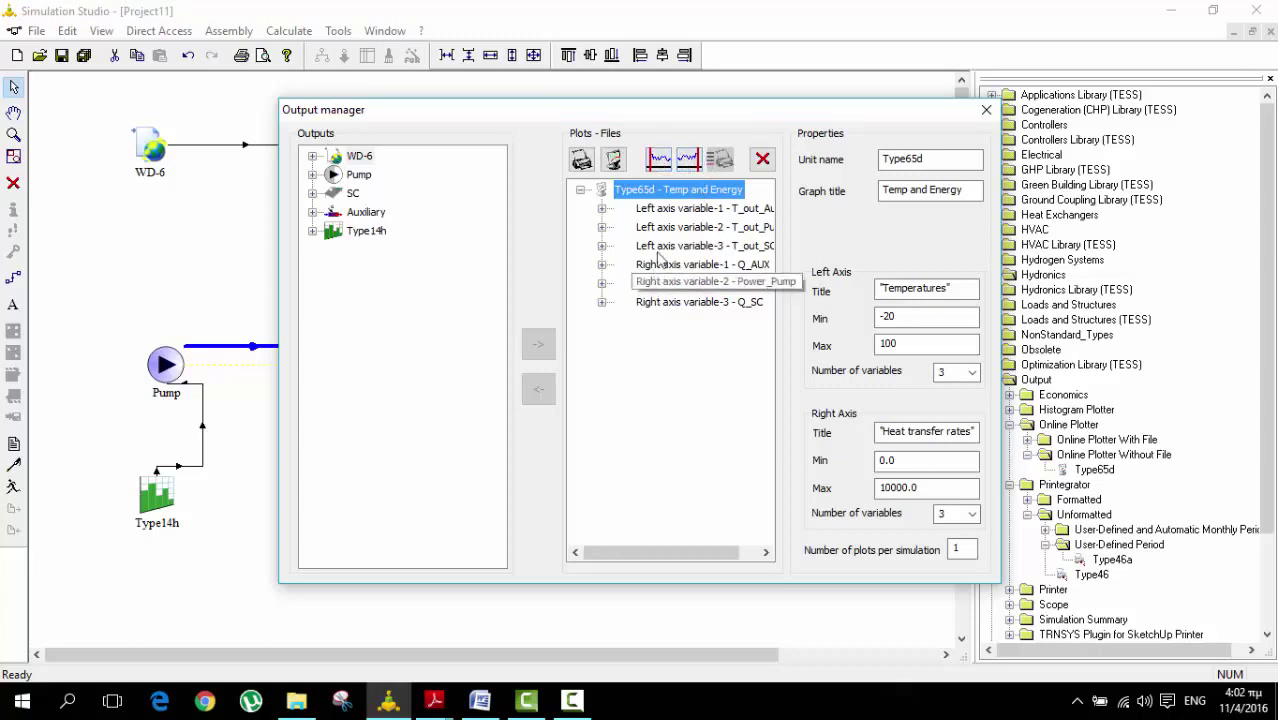
# Add Left axis variable-4 to the plot and locate WD-6's Dry bulb temperature output.
pyautogui.click(658, 162)
pyautogui.click(662, 265)
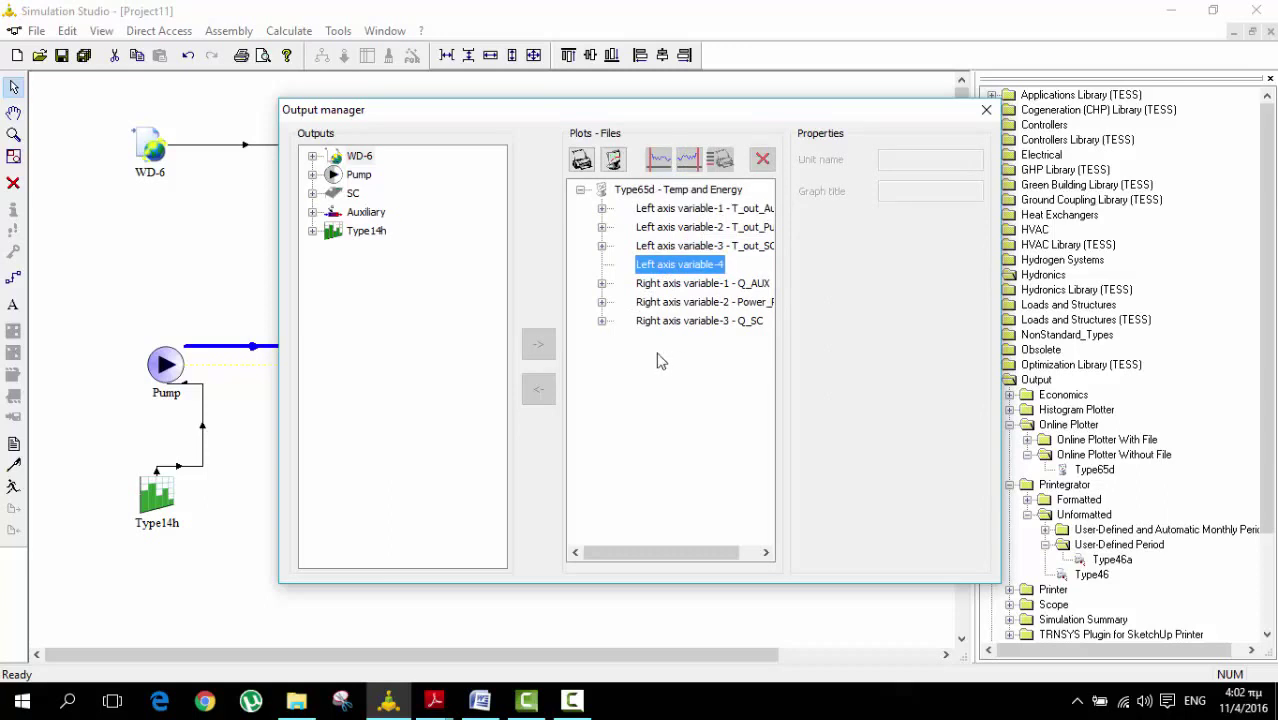
pyautogui.click(312, 175)
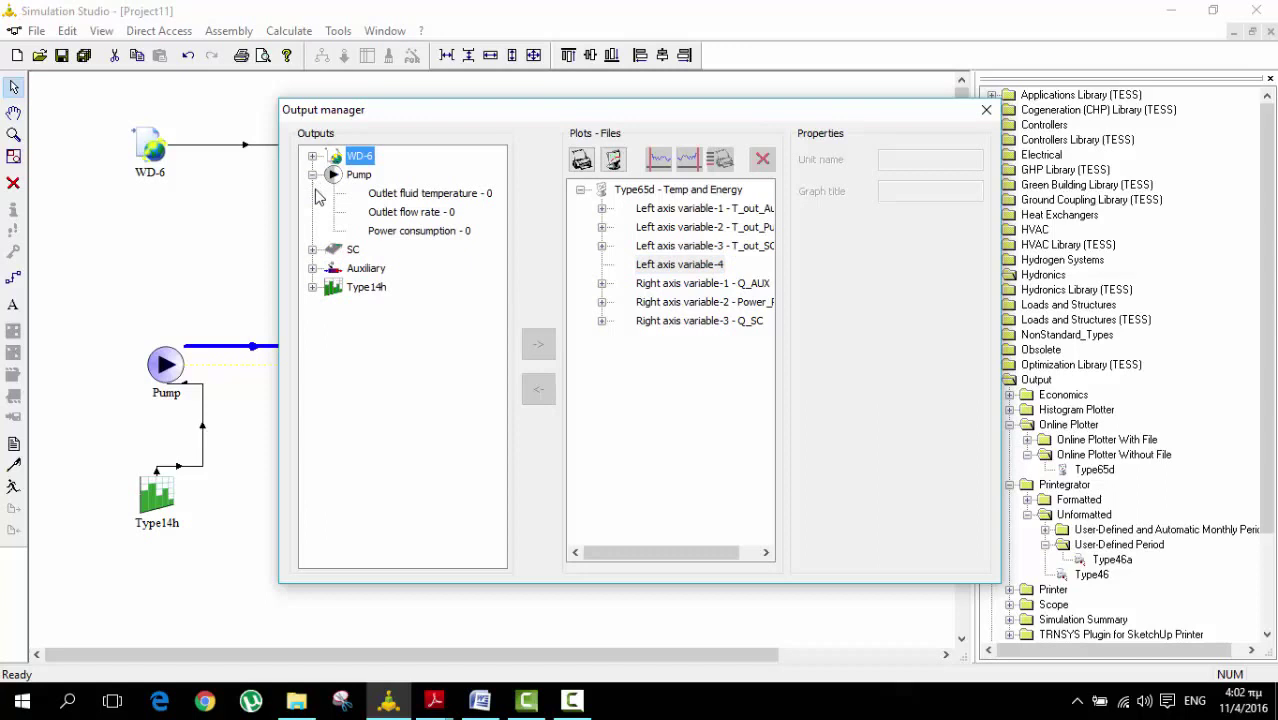
pyautogui.click(313, 175)
pyautogui.click(313, 156)
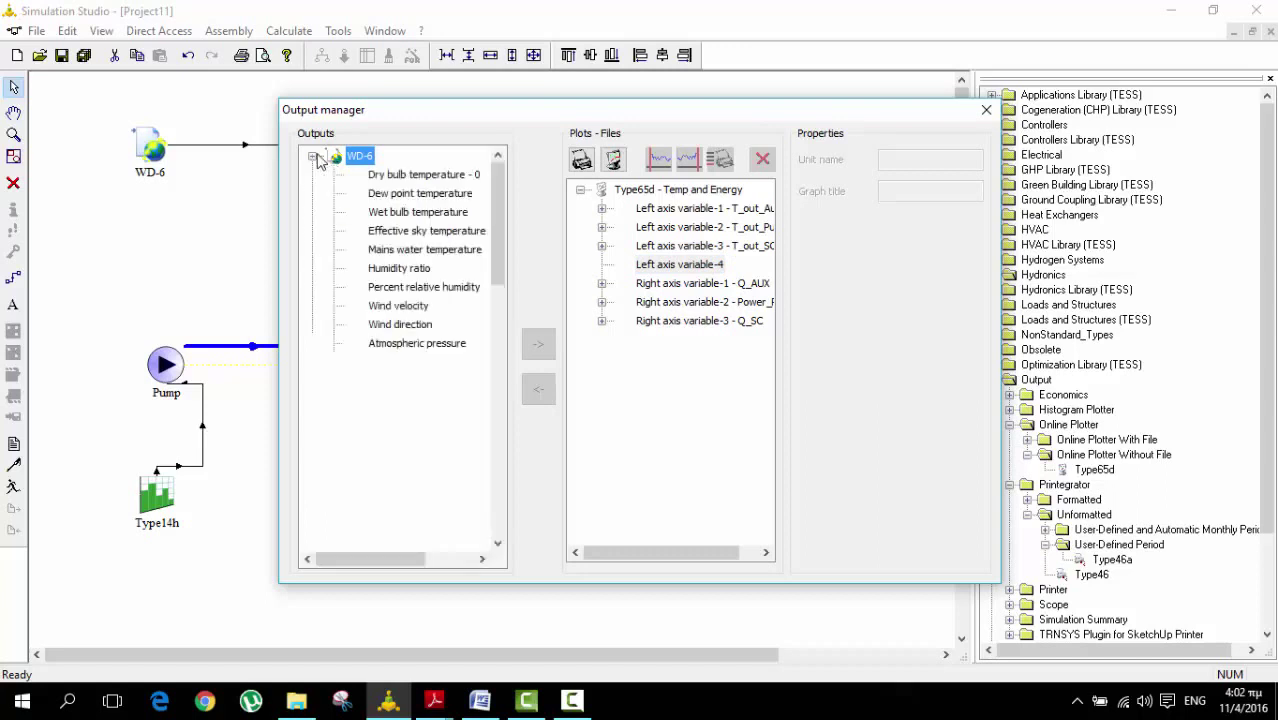
pyautogui.click(415, 176)
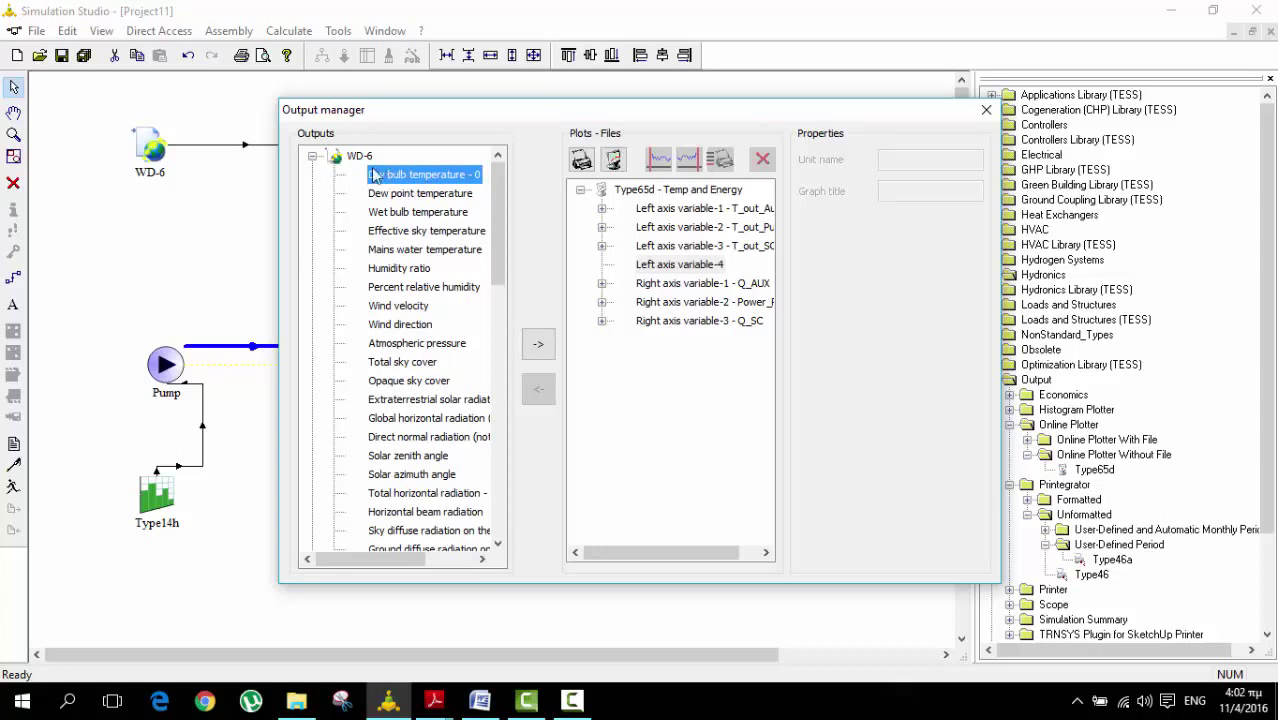
# Connect WD-6 Dry bulb temperature to Left axis variable-4.
pyautogui.click(352, 157)
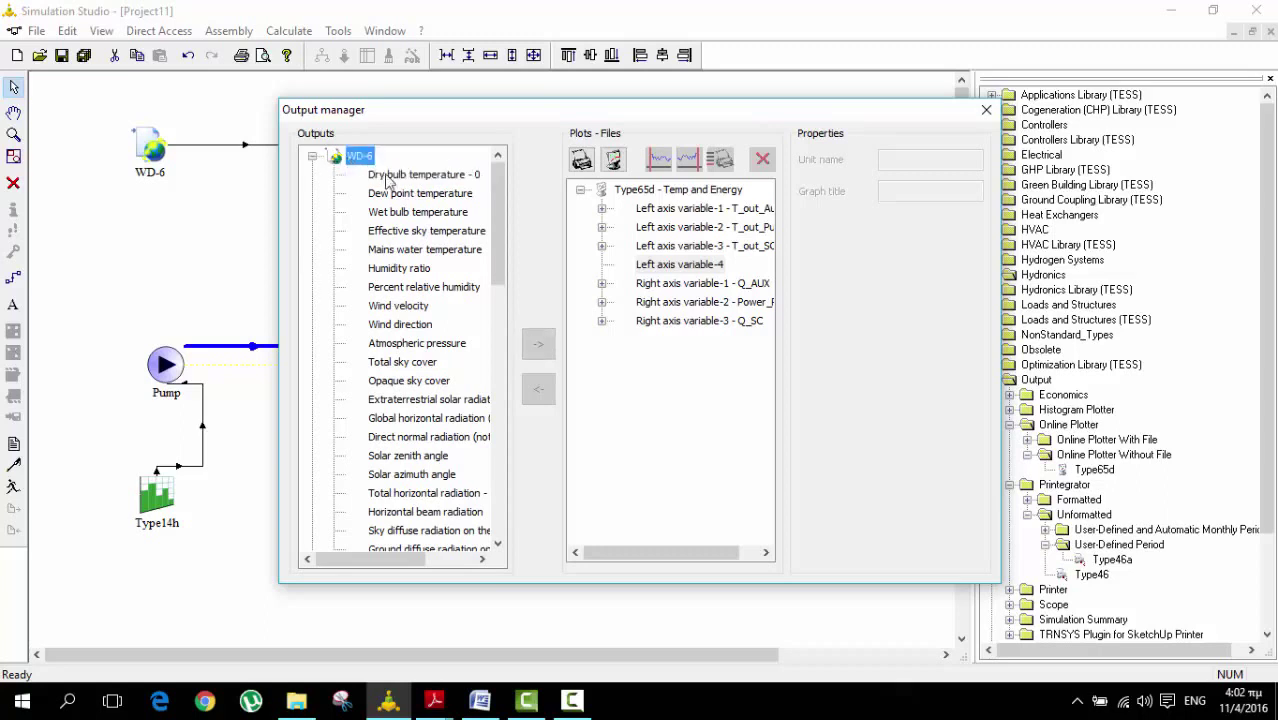
pyautogui.click(389, 176)
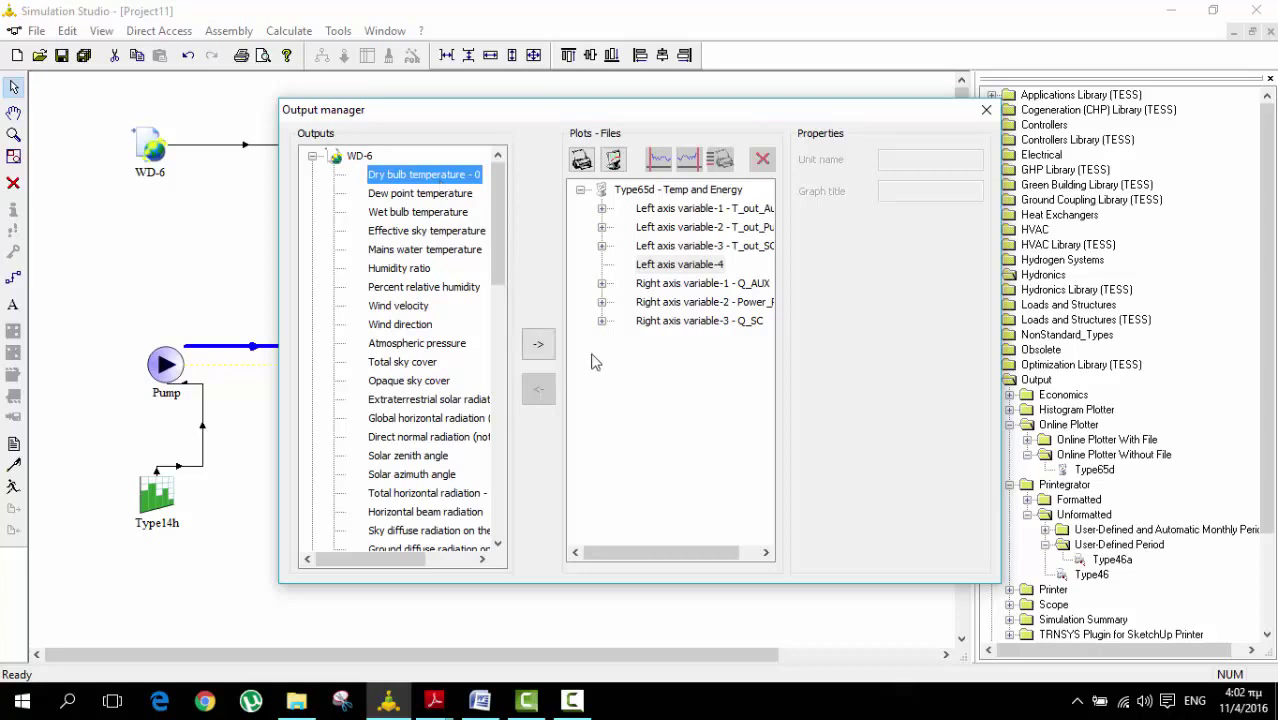
pyautogui.click(663, 266)
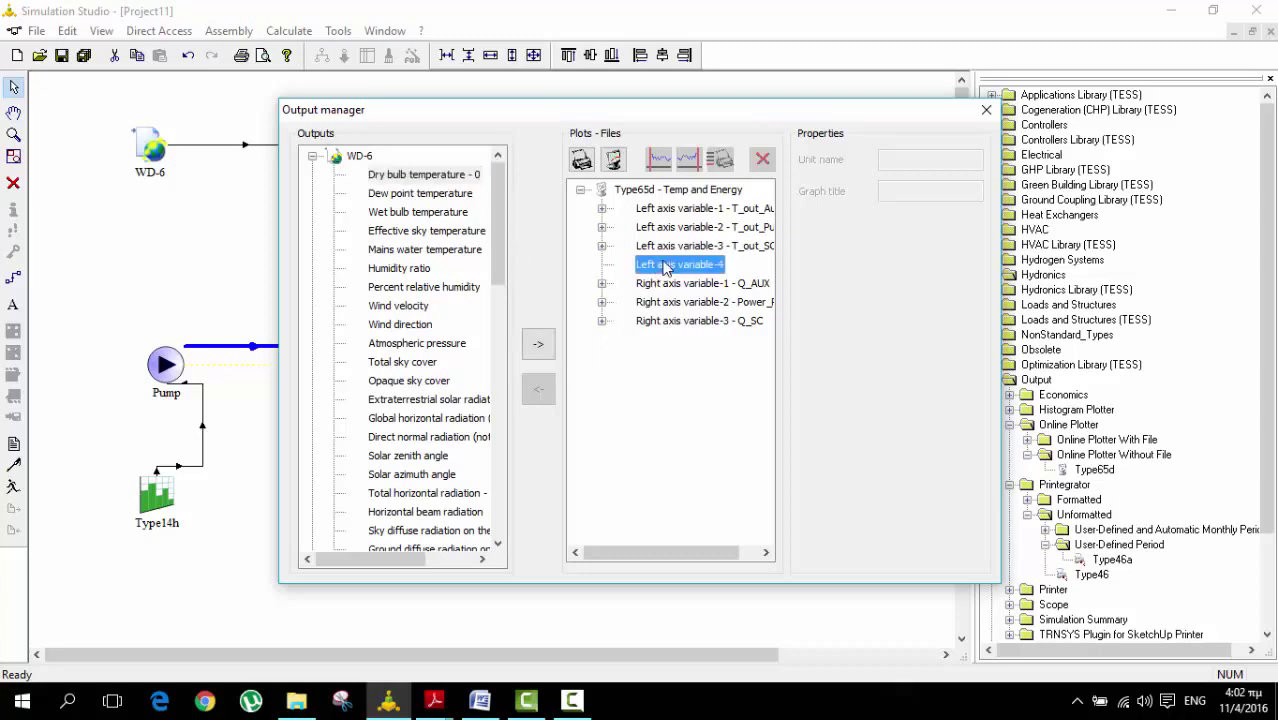
pyautogui.click(425, 177)
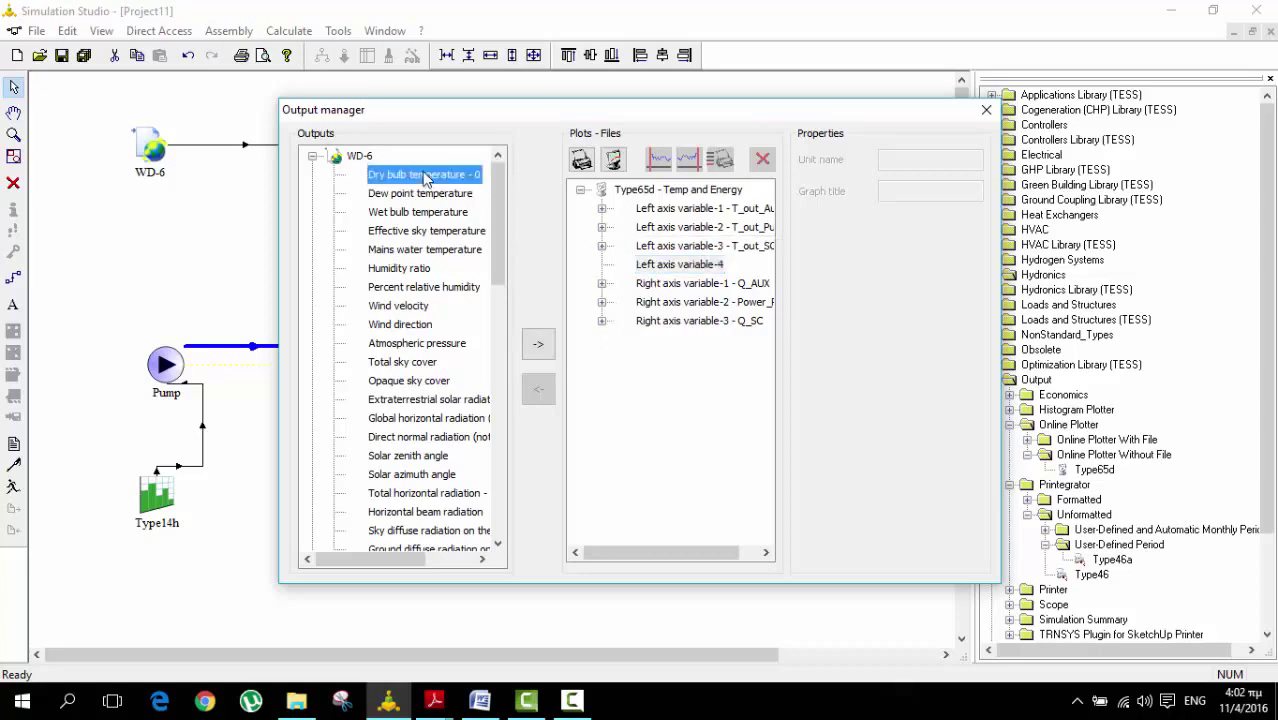
pyautogui.click(535, 348)
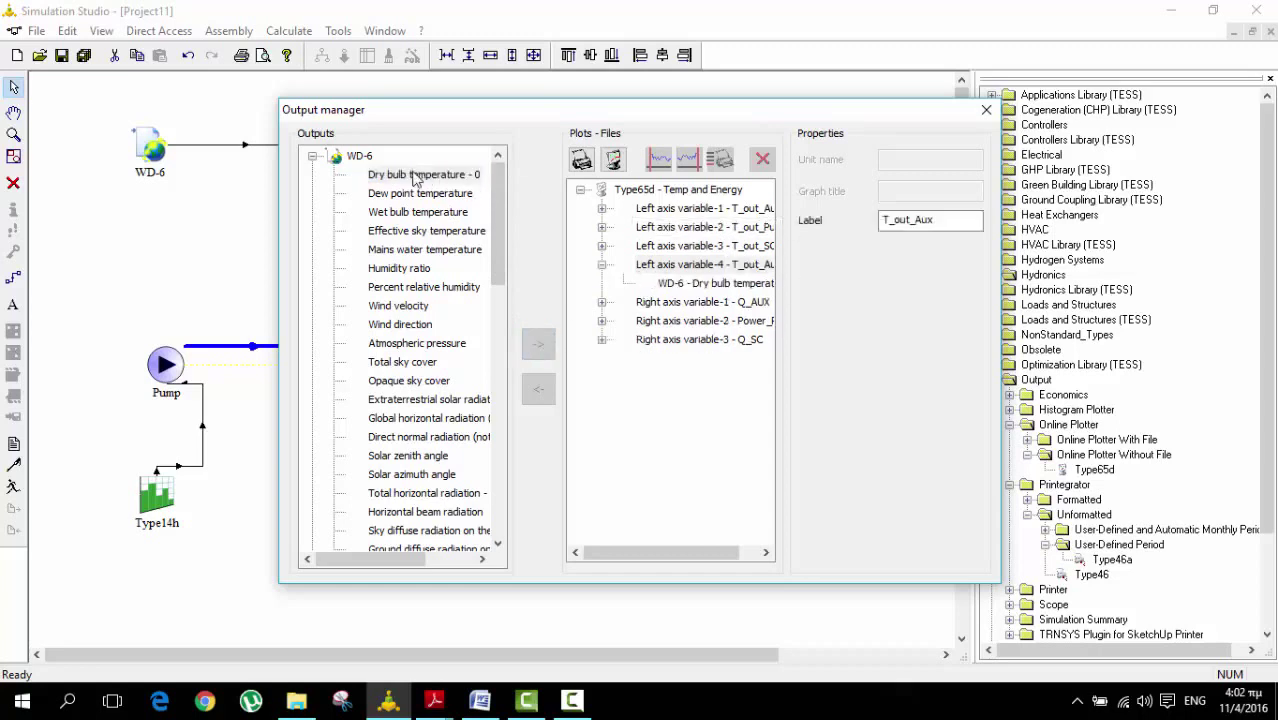
pyautogui.click(716, 284)
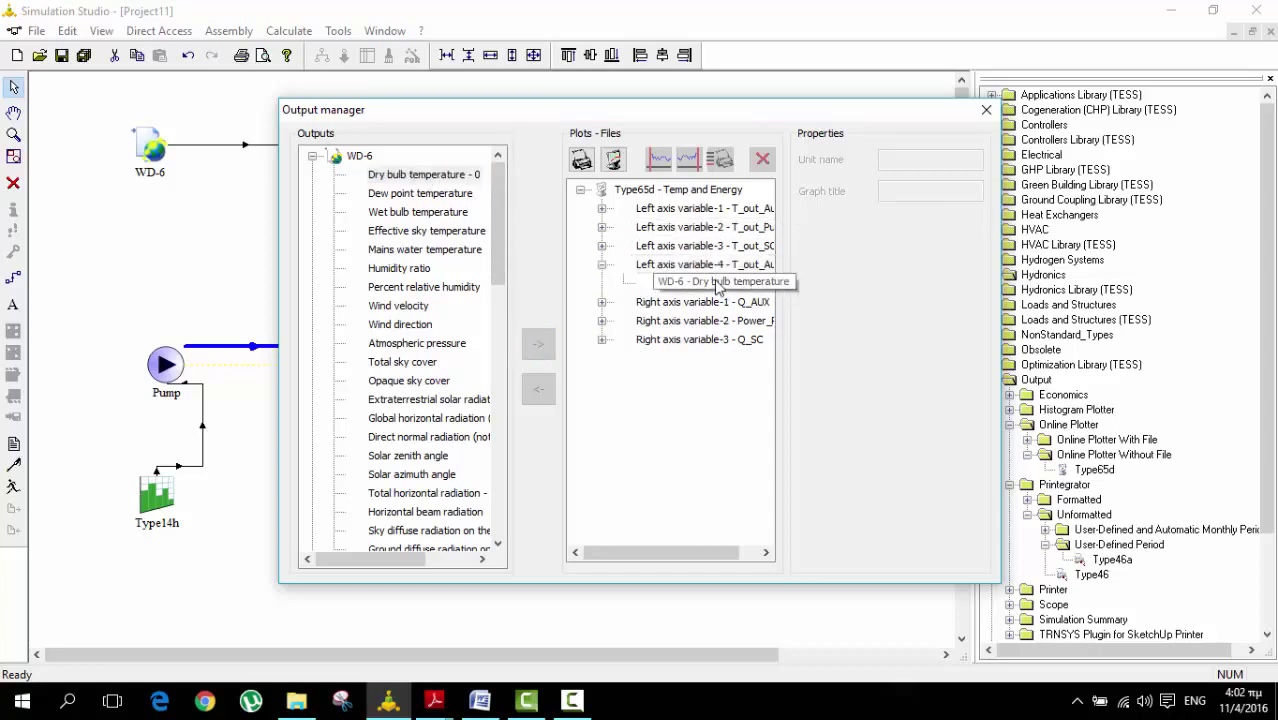
pyautogui.click(718, 268)
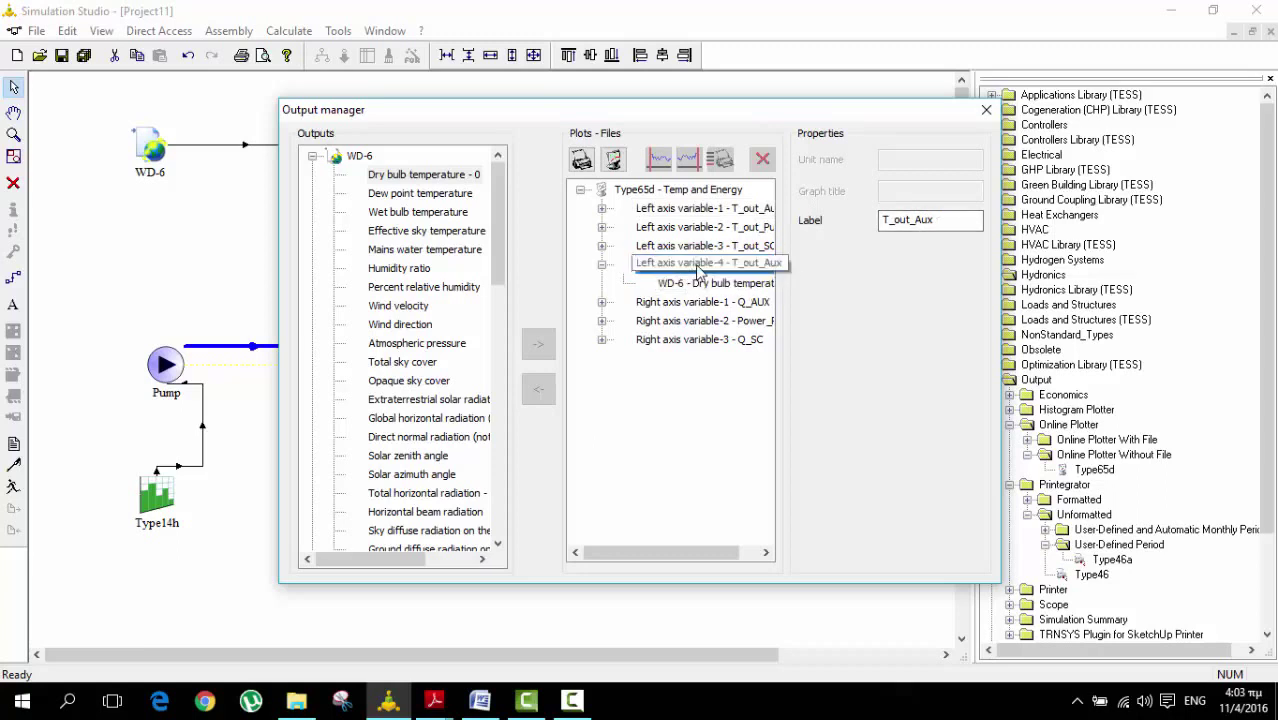
# Relabel Left axis variable-4 as WD_Dry_Bulb_T.
pyautogui.moveTo(958, 224); pyautogui.dragTo(847, 218)
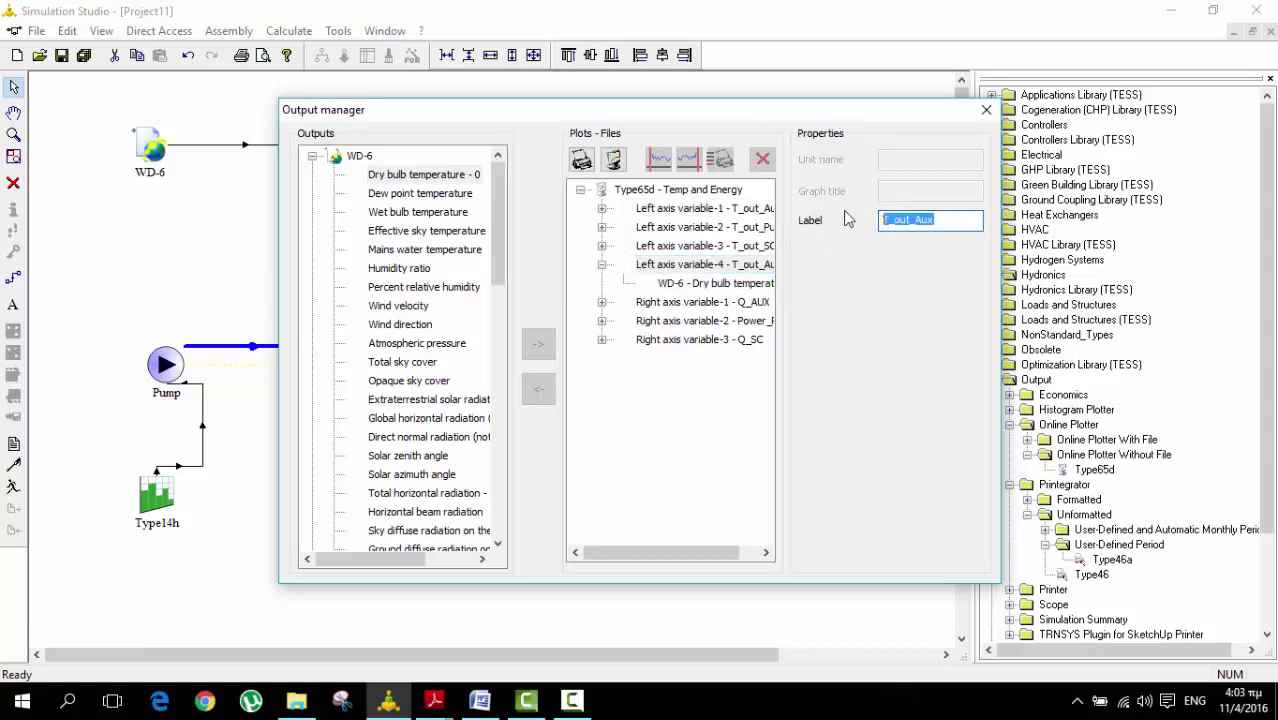
pyautogui.write('WD_Dry_Bulb_T')
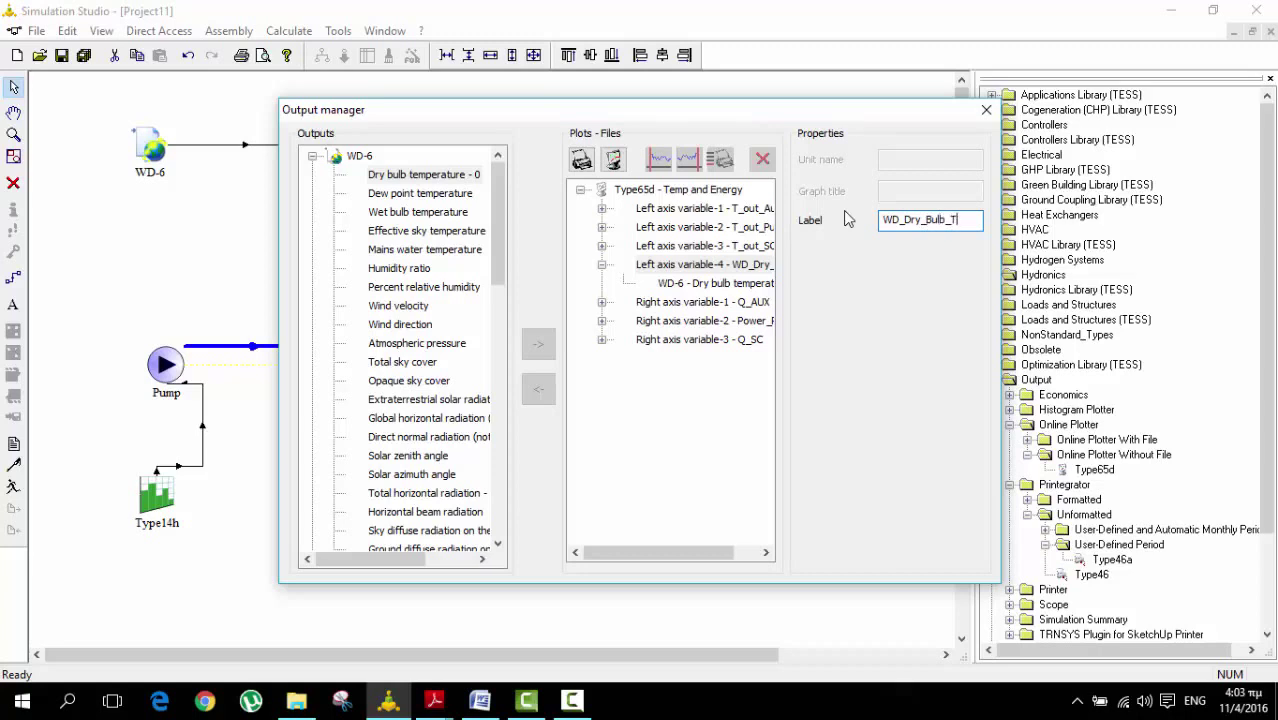
pyautogui.click(682, 266)
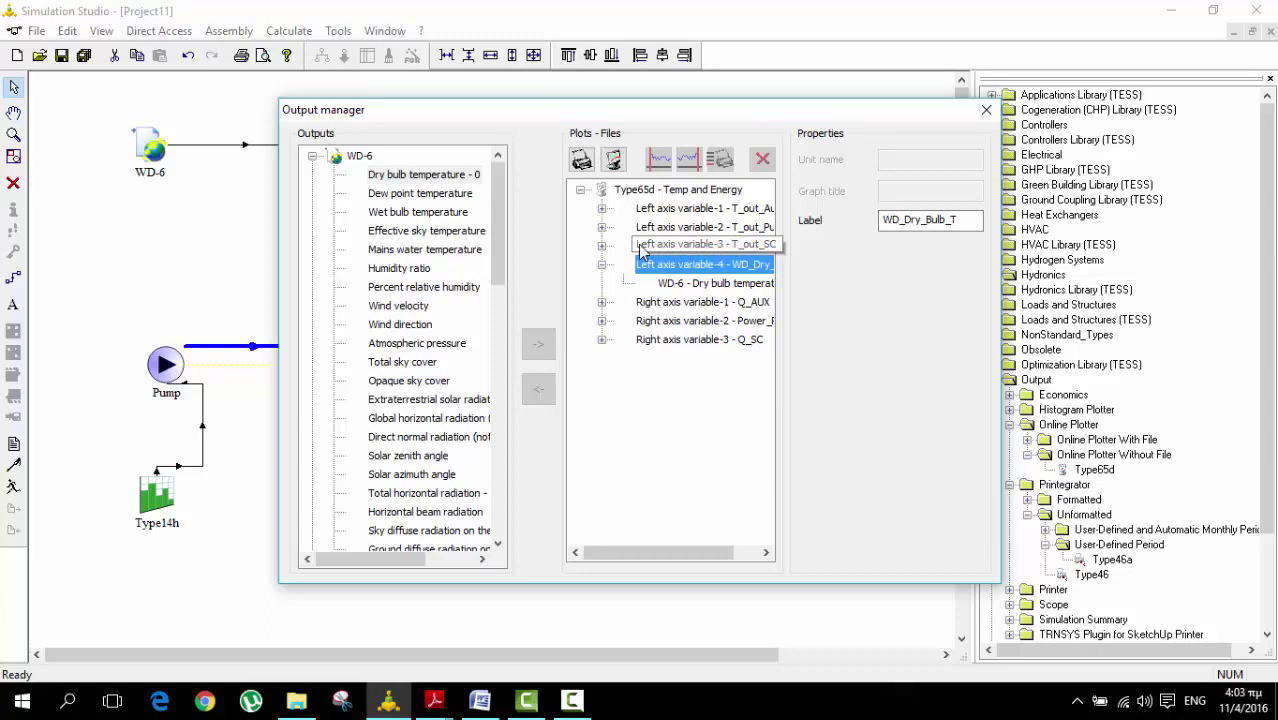
# Check that Left axis variable-3 is fed by the SC Outlet temperature.
pyautogui.click(601, 246)
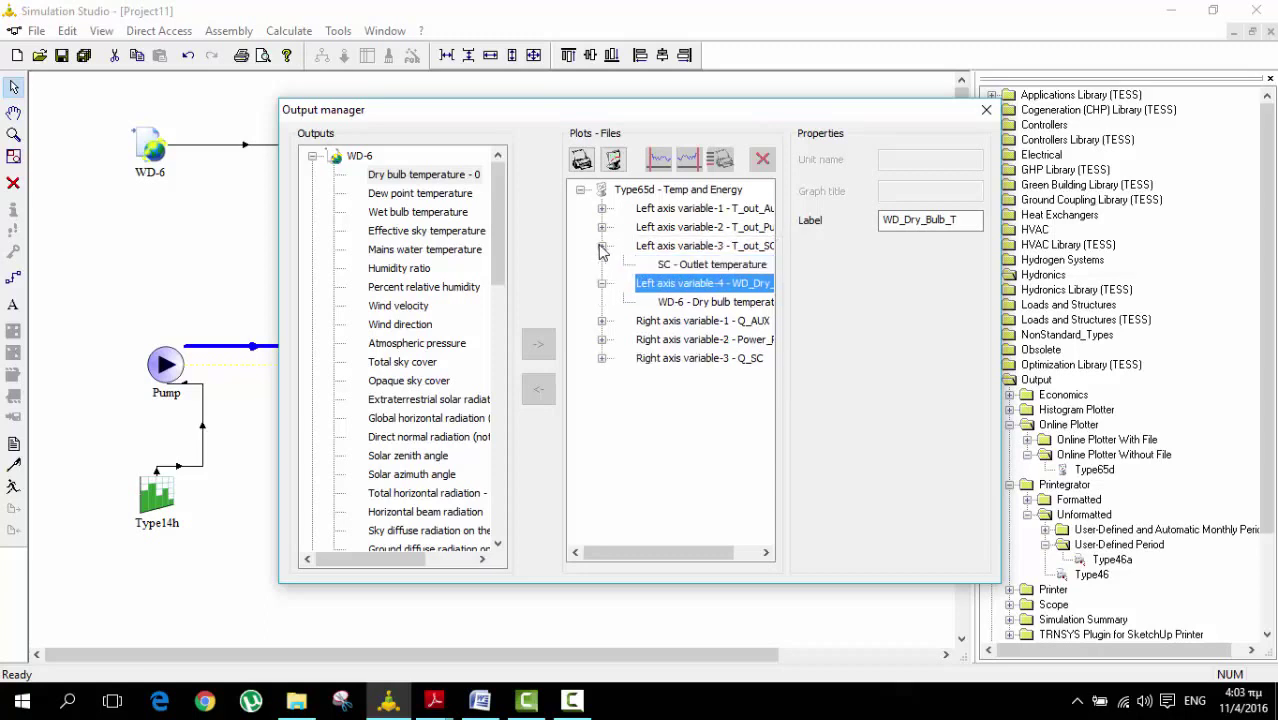
pyautogui.click(742, 266)
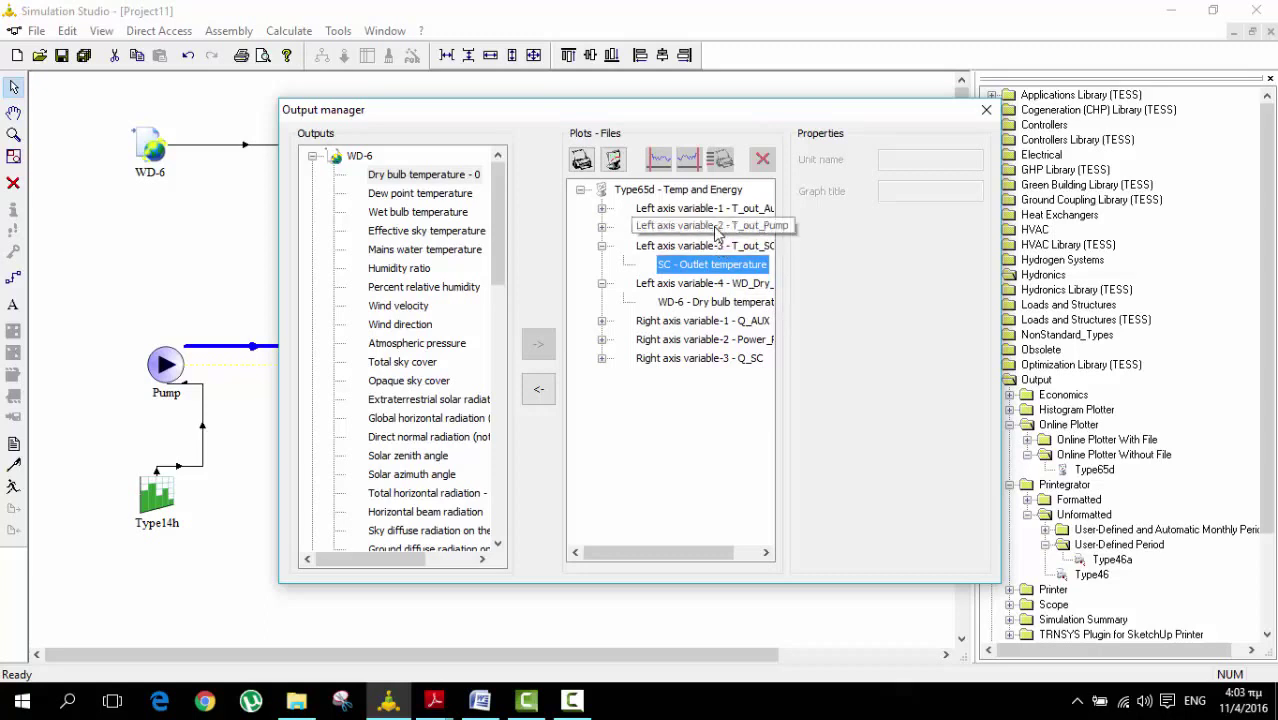
pyautogui.click(602, 246)
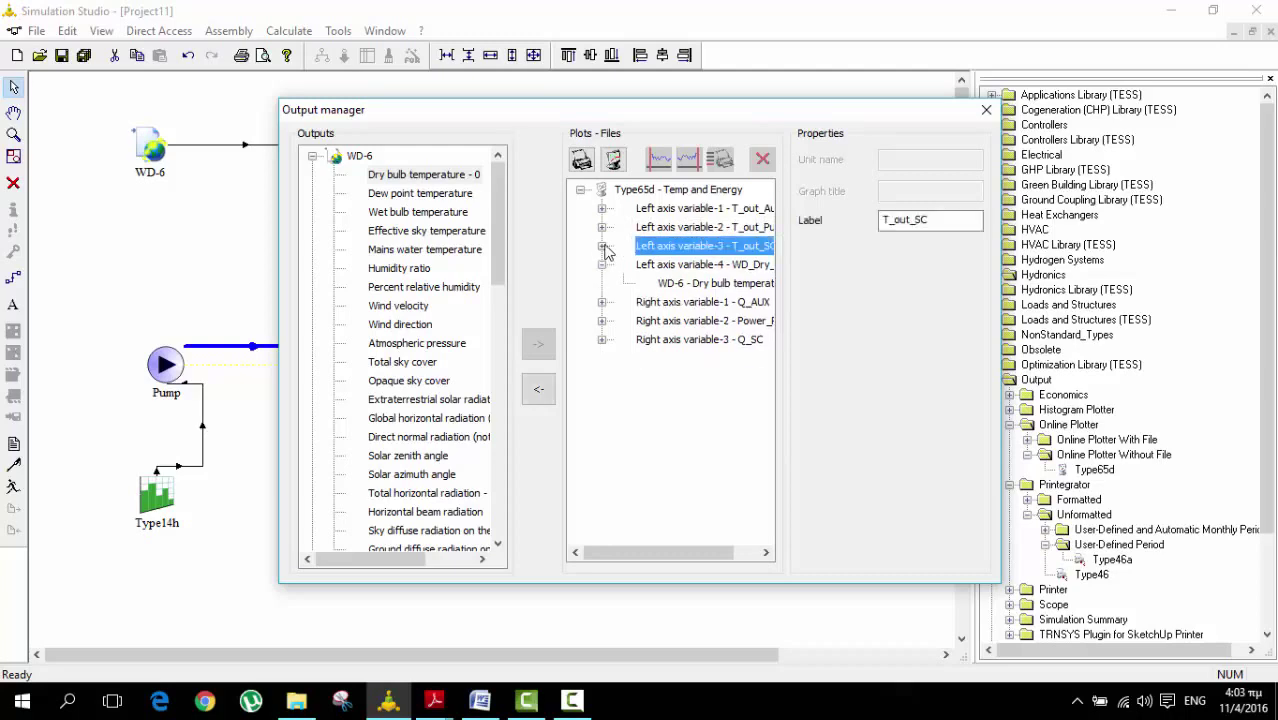
pyautogui.click(985, 112)
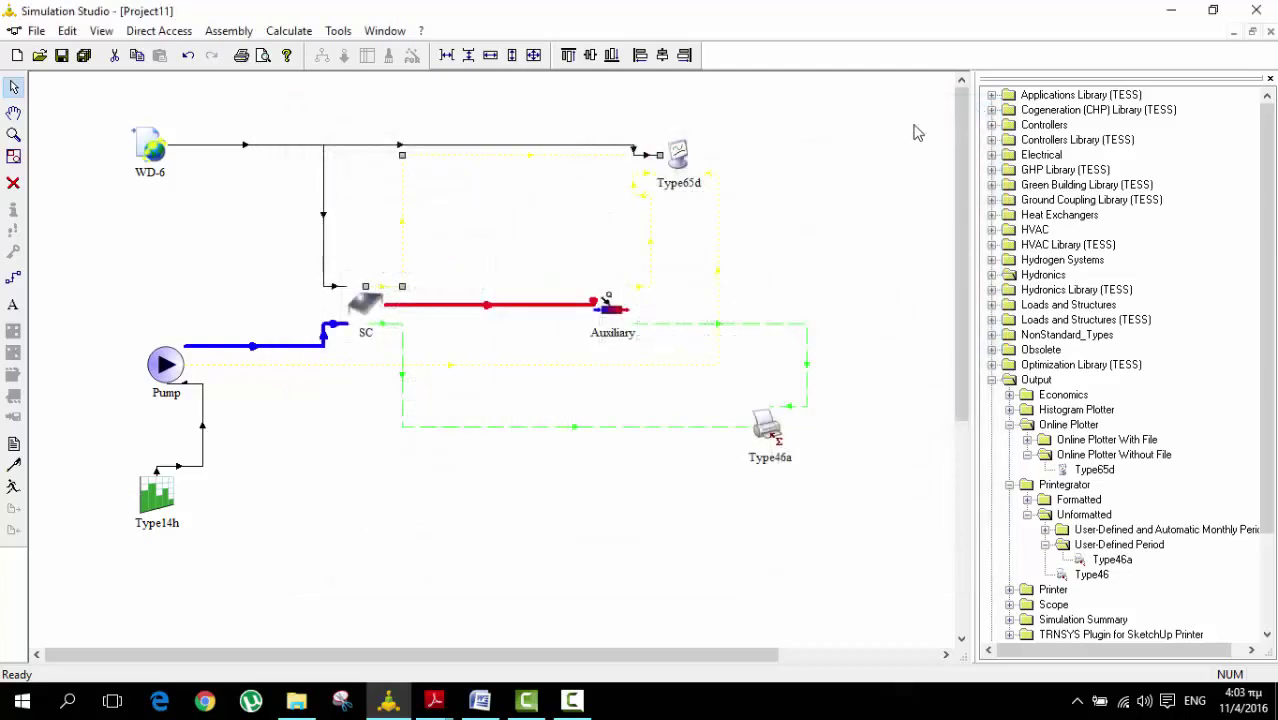
pyautogui.doubleClick(767, 420)
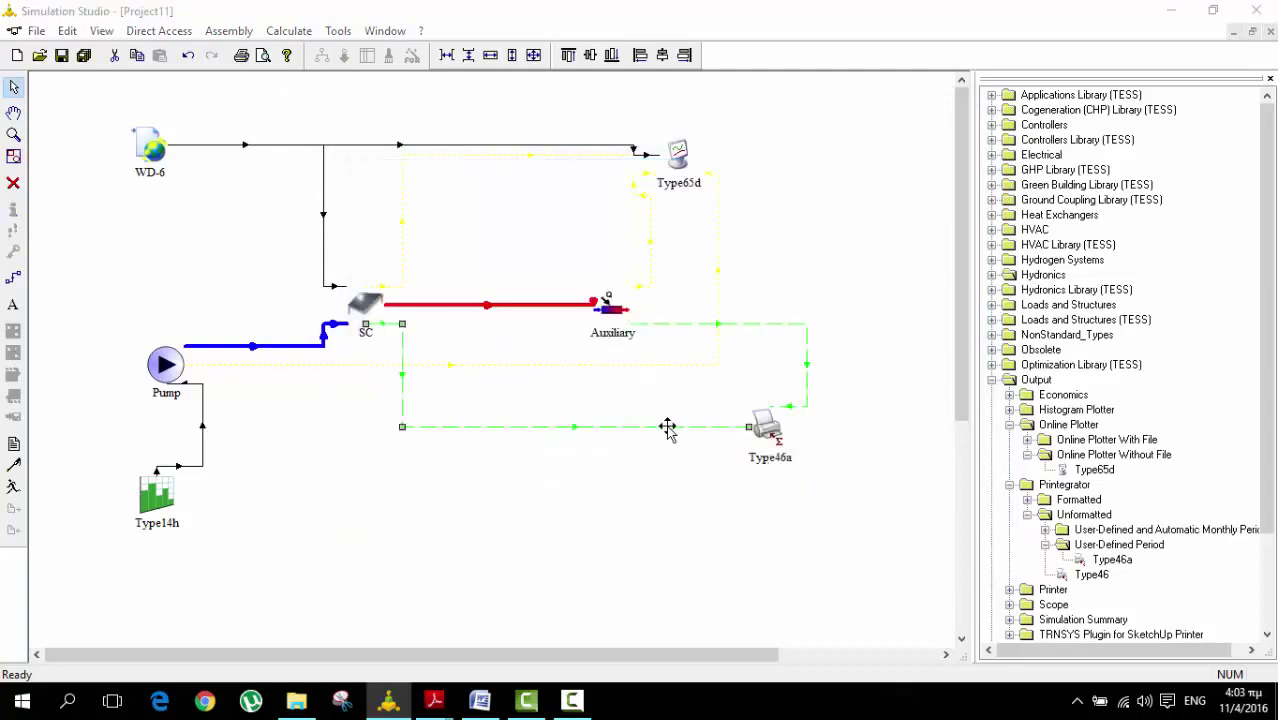
pyautogui.doubleClick(665, 425)
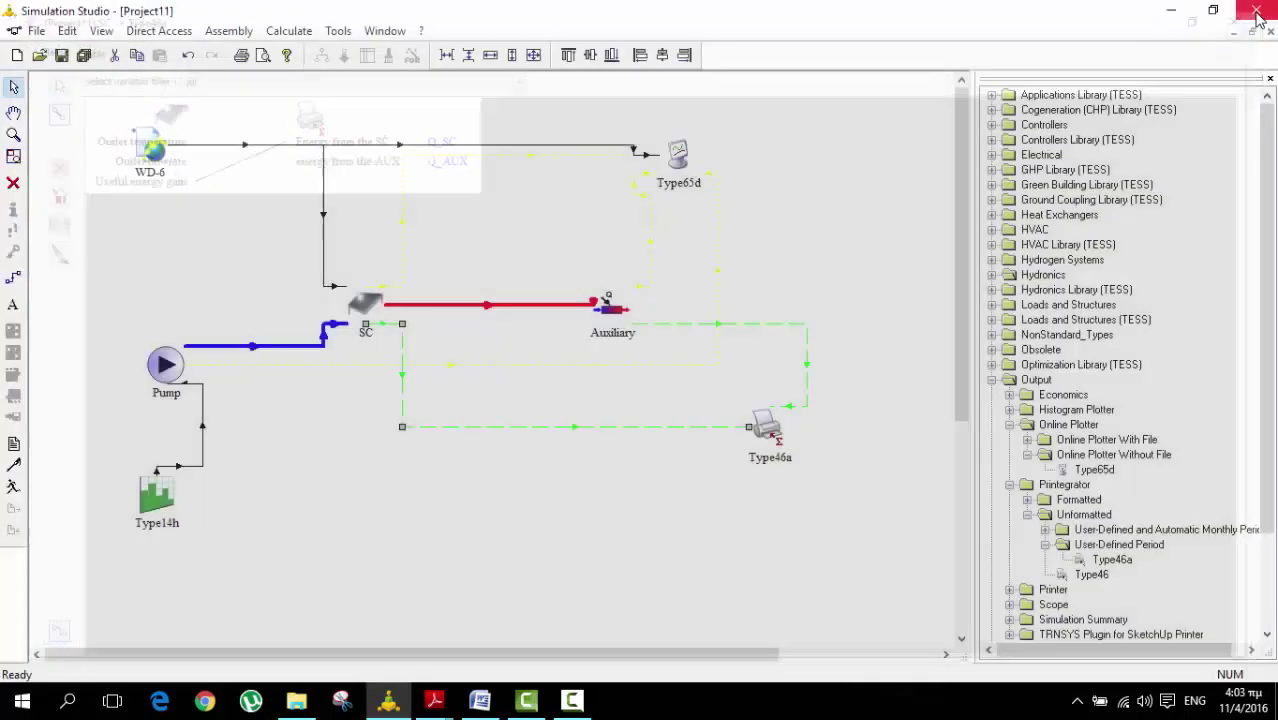
pyautogui.click(1256, 10)
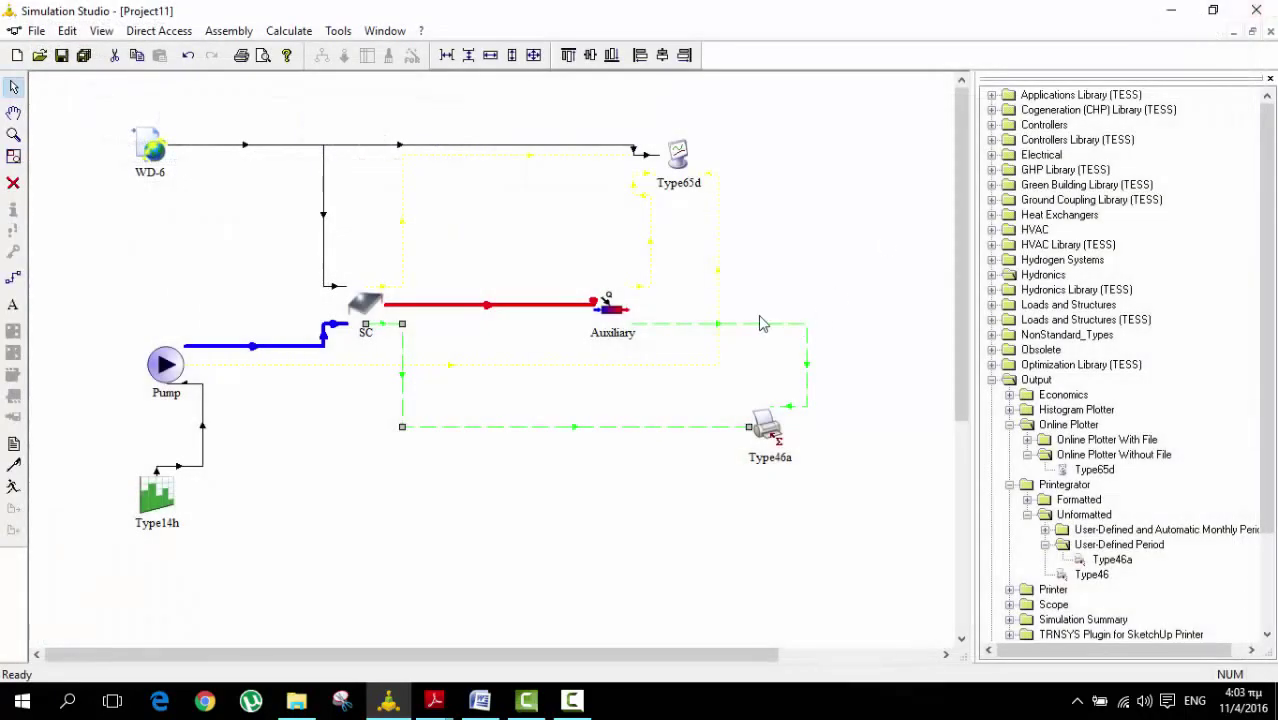
pyautogui.doubleClick(678, 160)
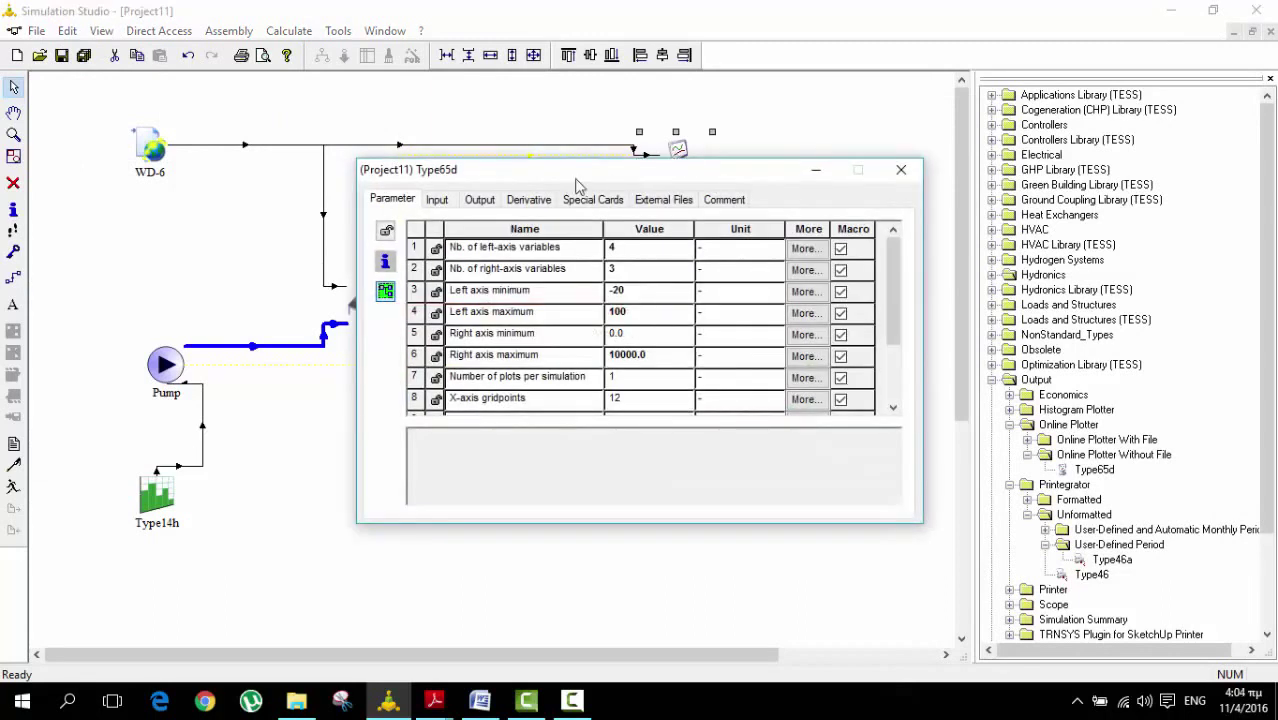
pyautogui.click(438, 200)
pyautogui.click(479, 200)
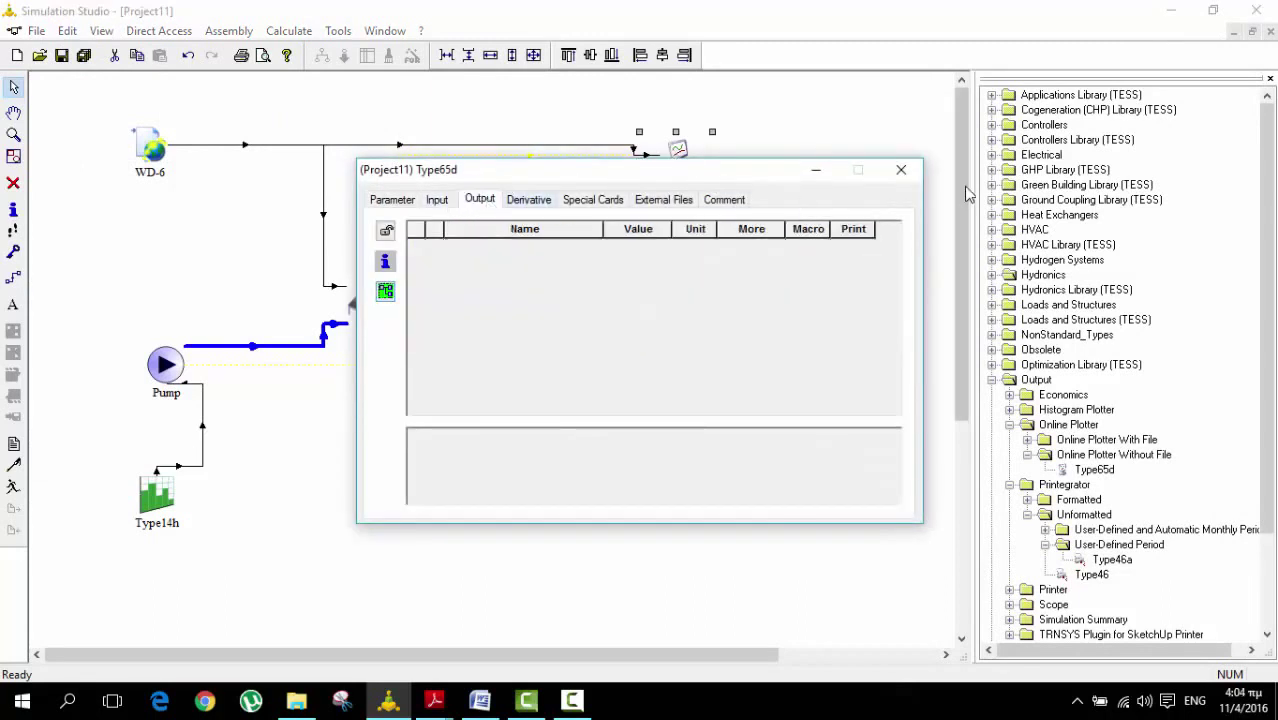
pyautogui.click(901, 169)
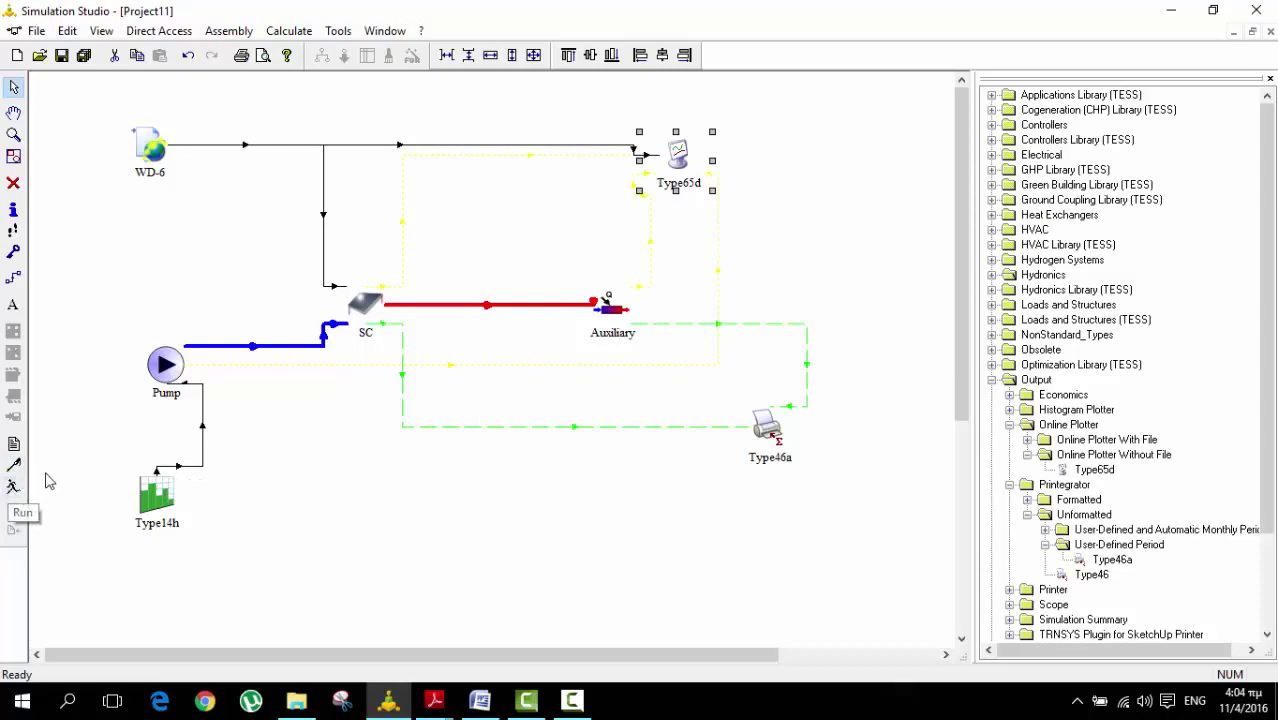
# Run the simulation, keep the online plotter open, and hide every plotted curve.
pyautogui.click(13, 487)
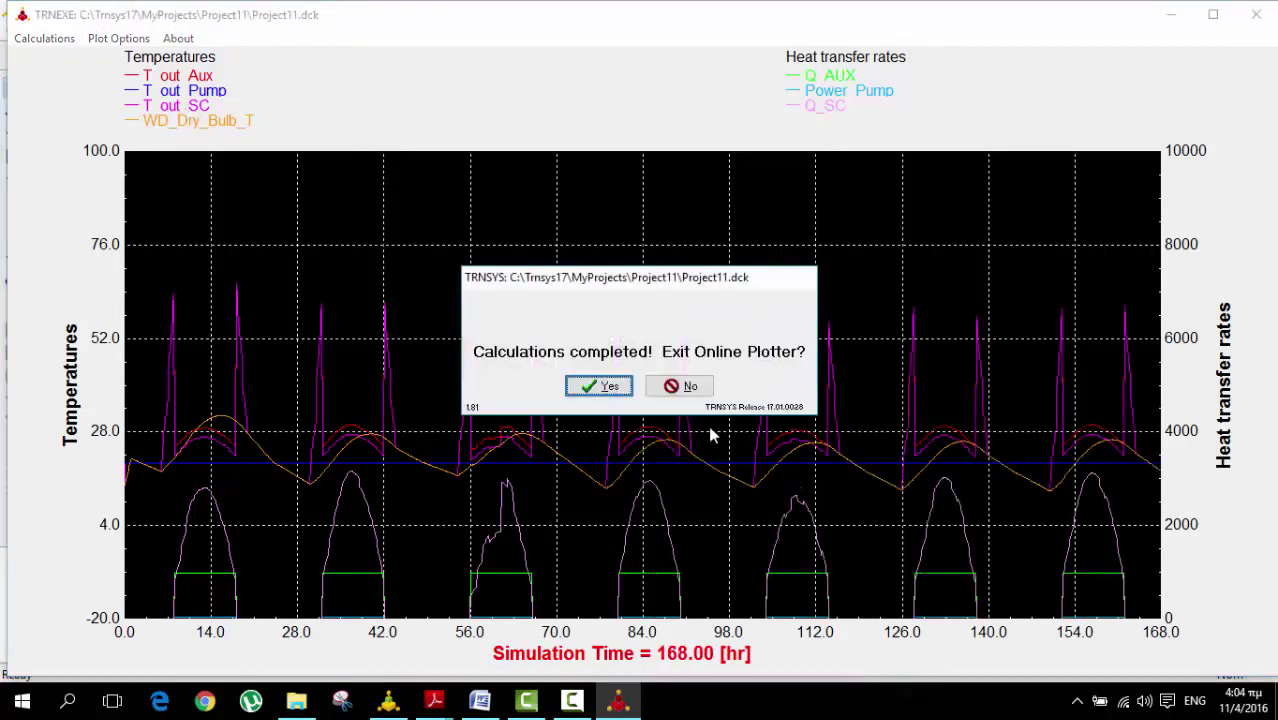
pyautogui.click(672, 388)
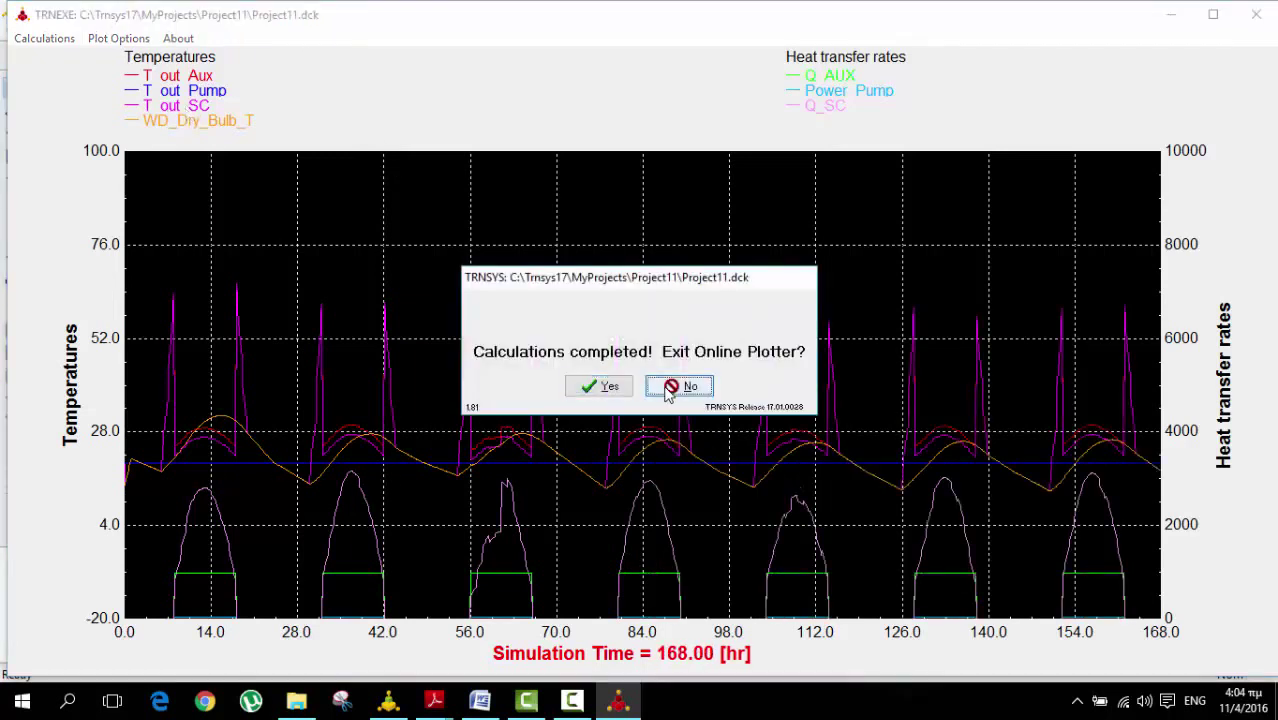
pyautogui.click(180, 77)
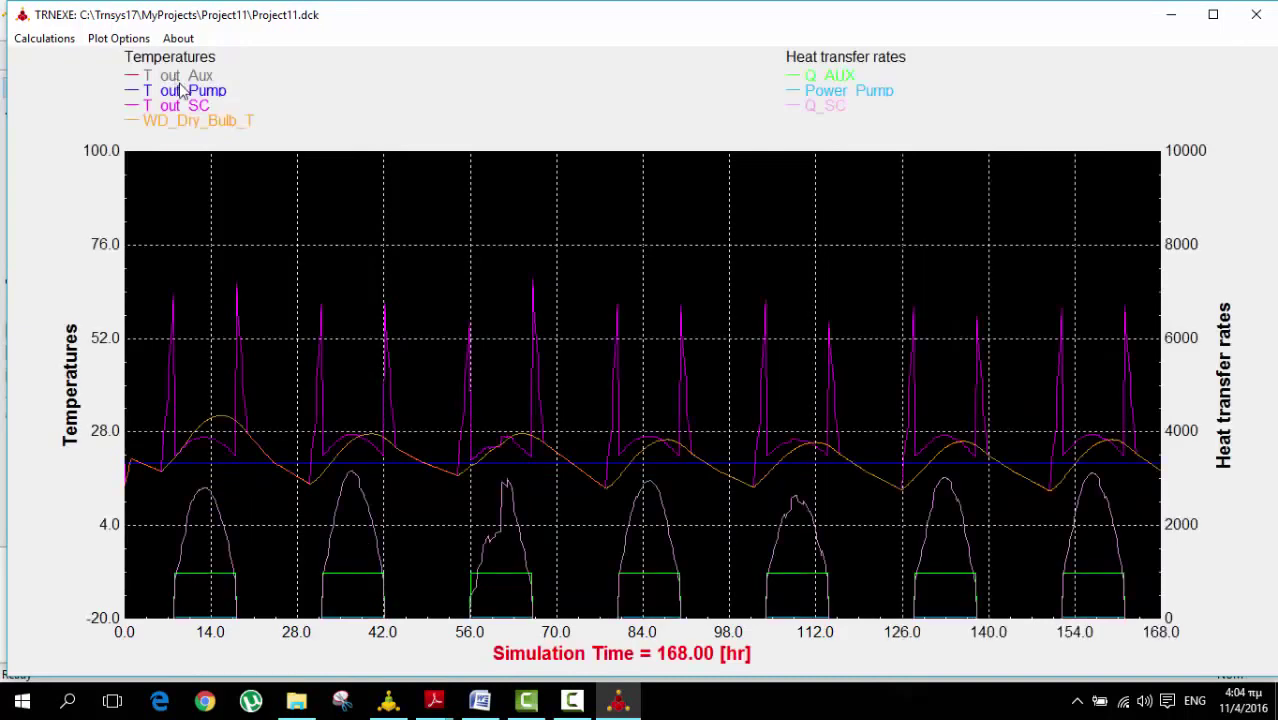
pyautogui.click(190, 90)
pyautogui.click(180, 105)
pyautogui.click(193, 121)
pyautogui.click(830, 77)
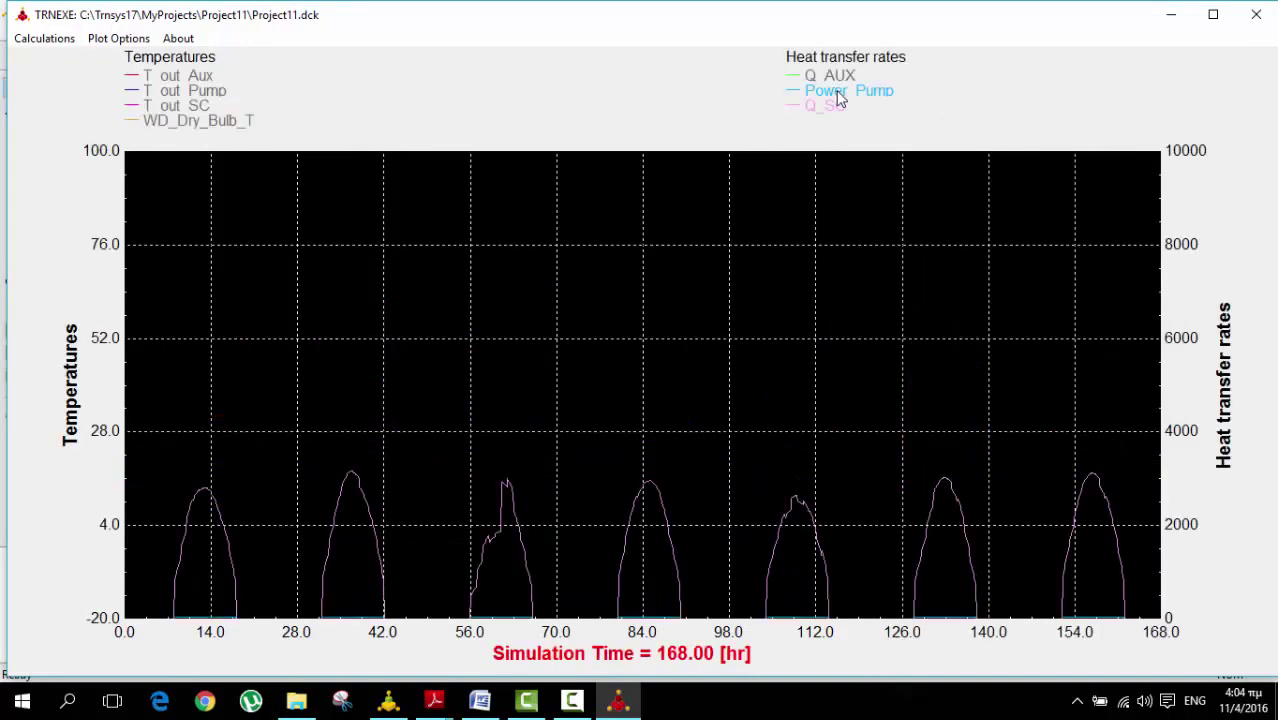
pyautogui.click(828, 110)
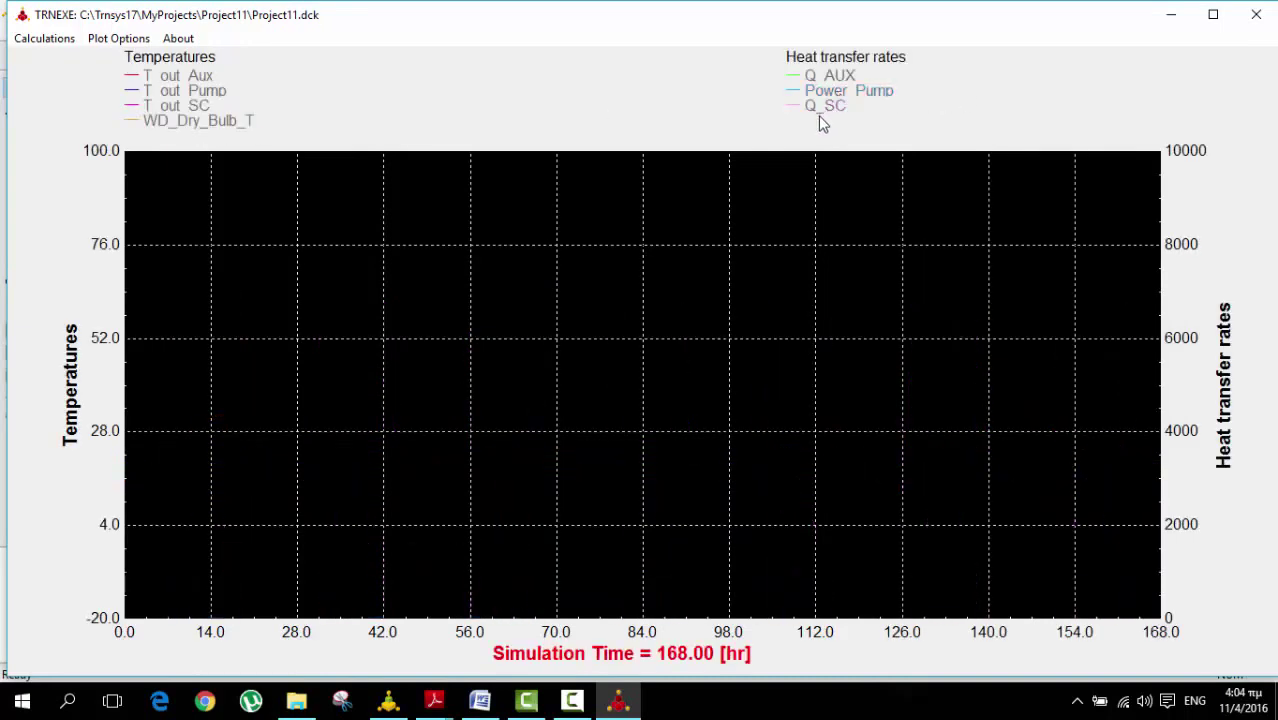
# Show only the T out Aux, T out Pump and T out SC curves.
pyautogui.click(196, 82)
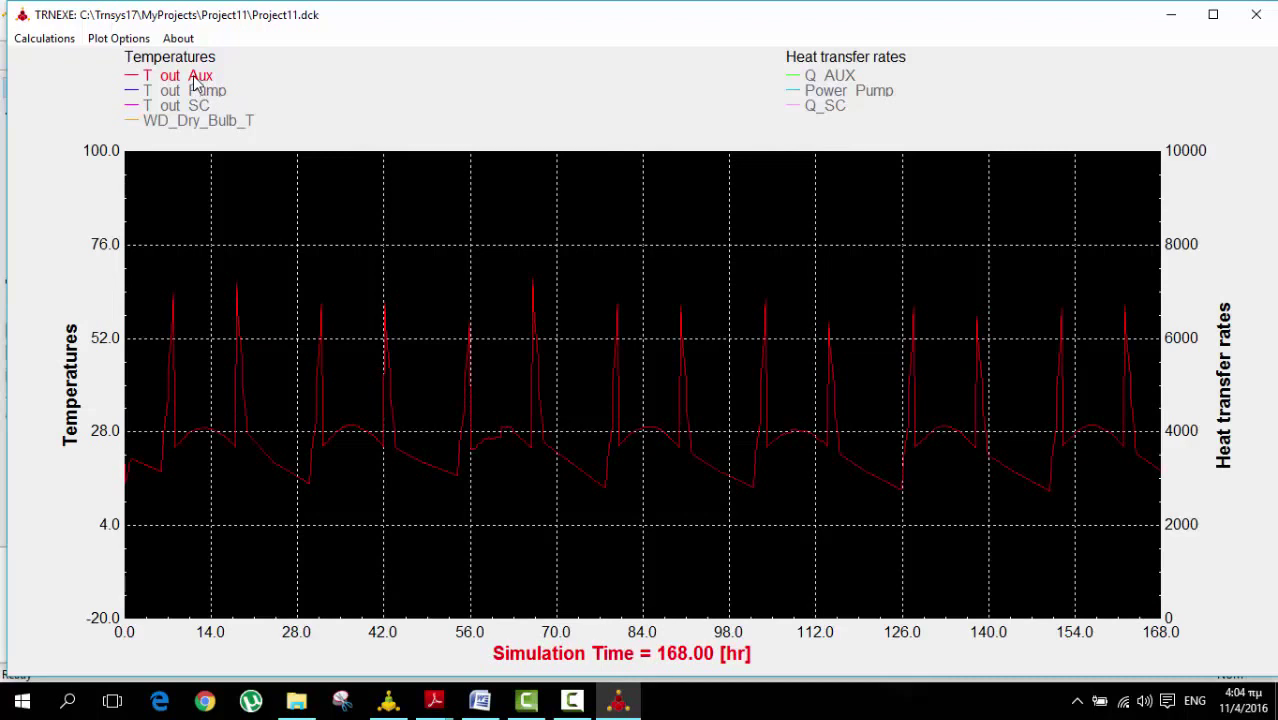
pyautogui.click(193, 90)
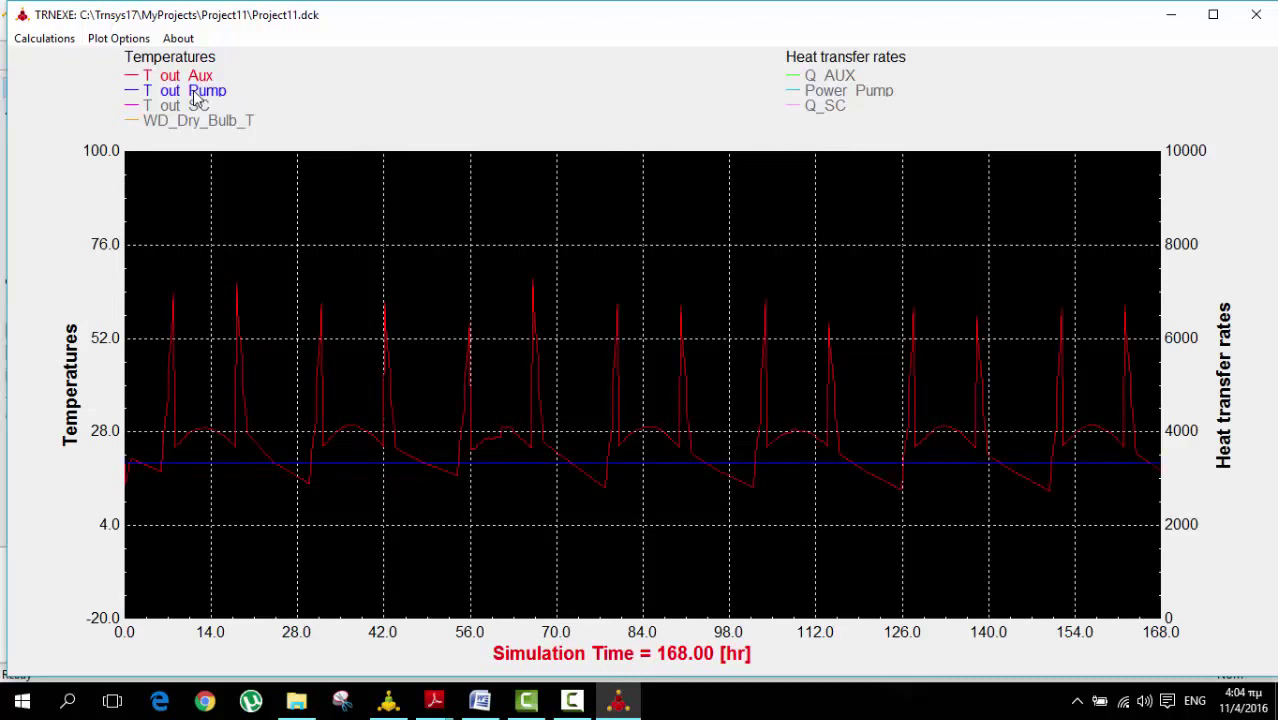
pyautogui.click(201, 78)
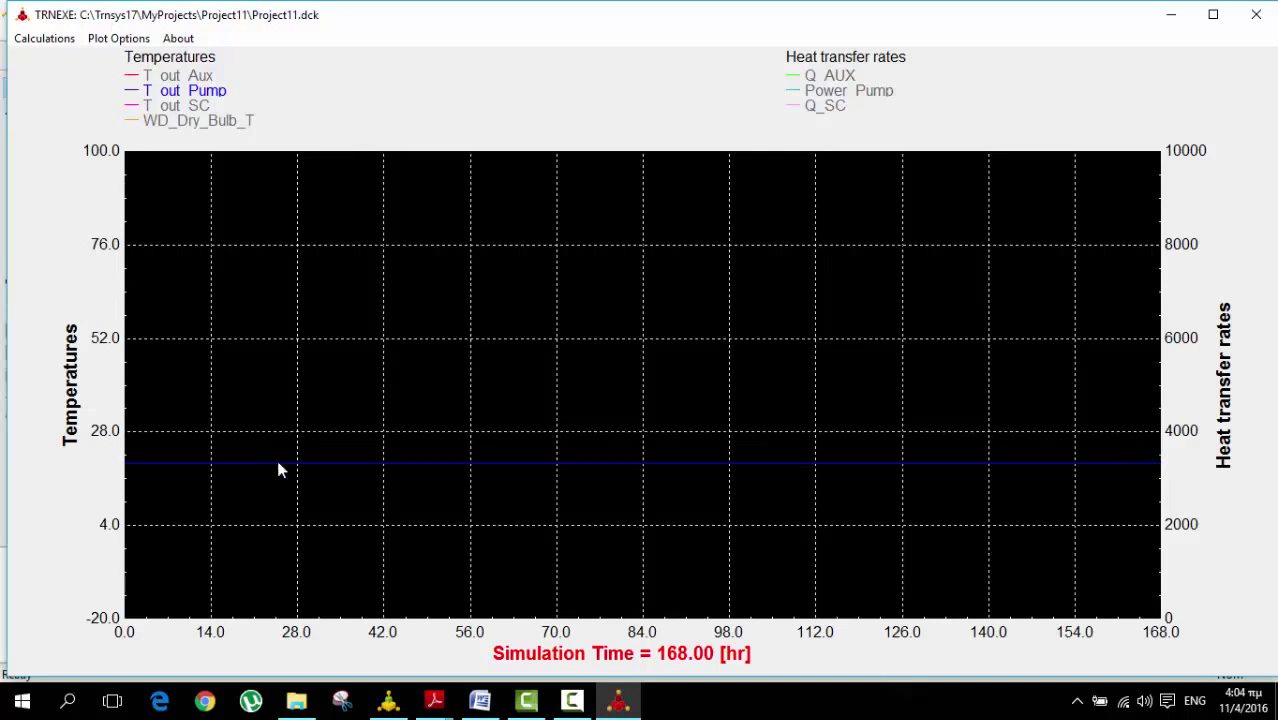
pyautogui.click(186, 108)
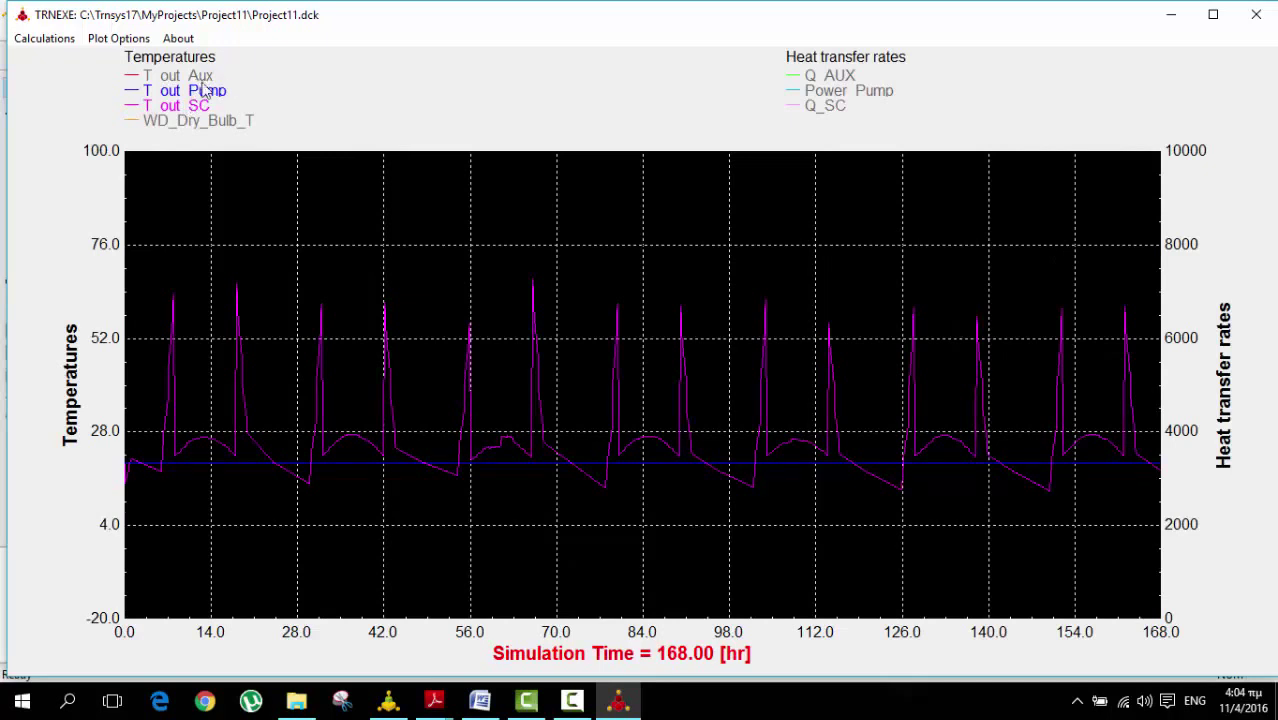
pyautogui.click(193, 77)
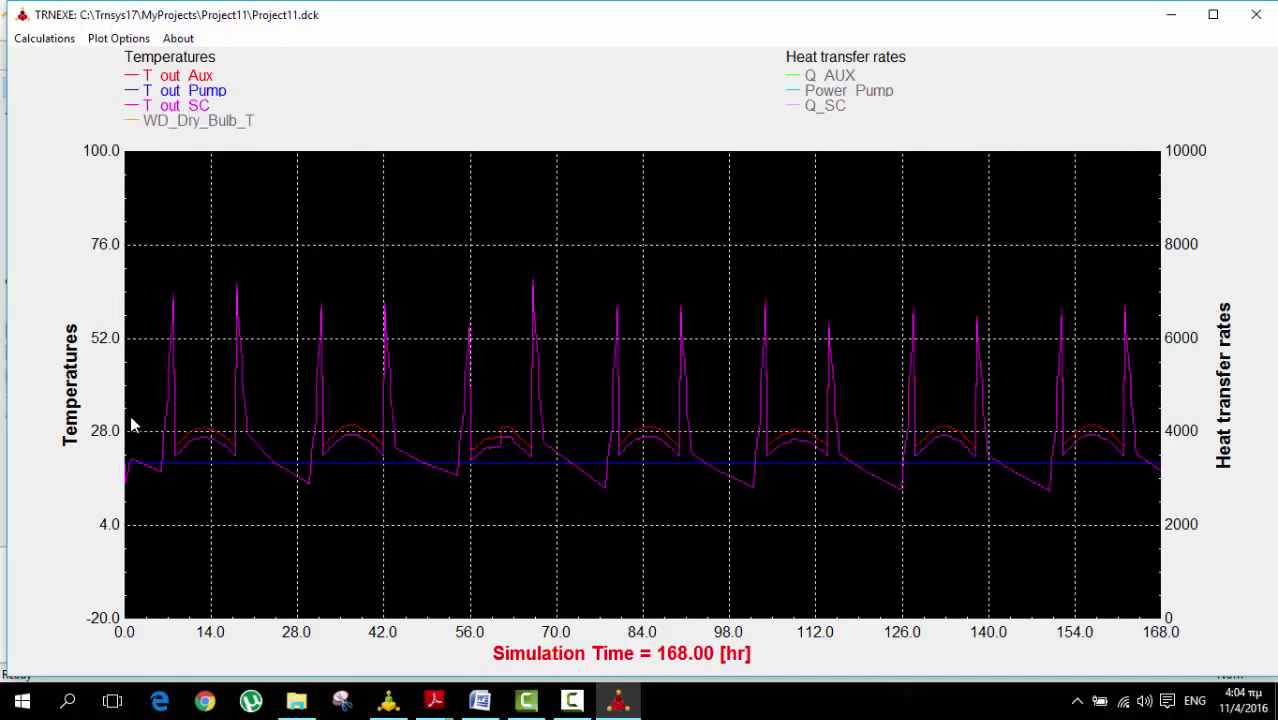
# Zoom into hours 4–11 of the temperatures, then hide the WD_Dry_Bulb_T, T out Pump and T out SC curves.
pyautogui.moveTo(148, 251); pyautogui.dragTo(190, 494)
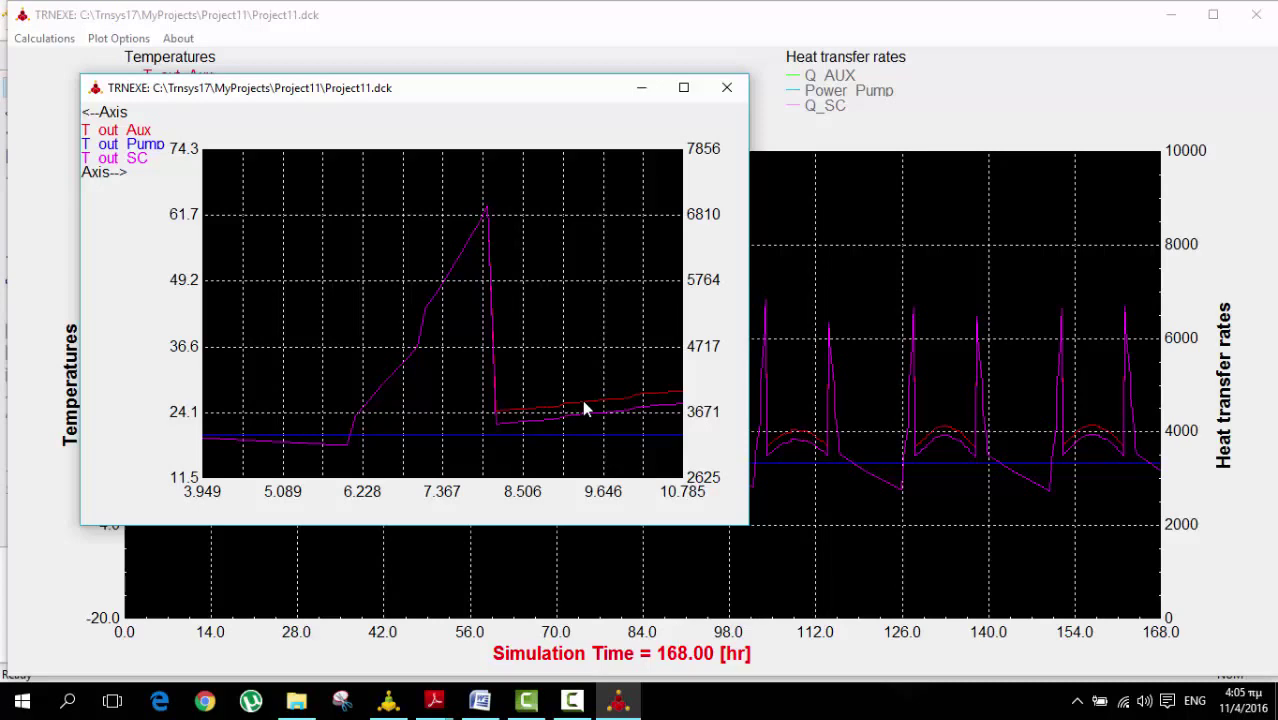
pyautogui.click(729, 89)
pyautogui.click(178, 122)
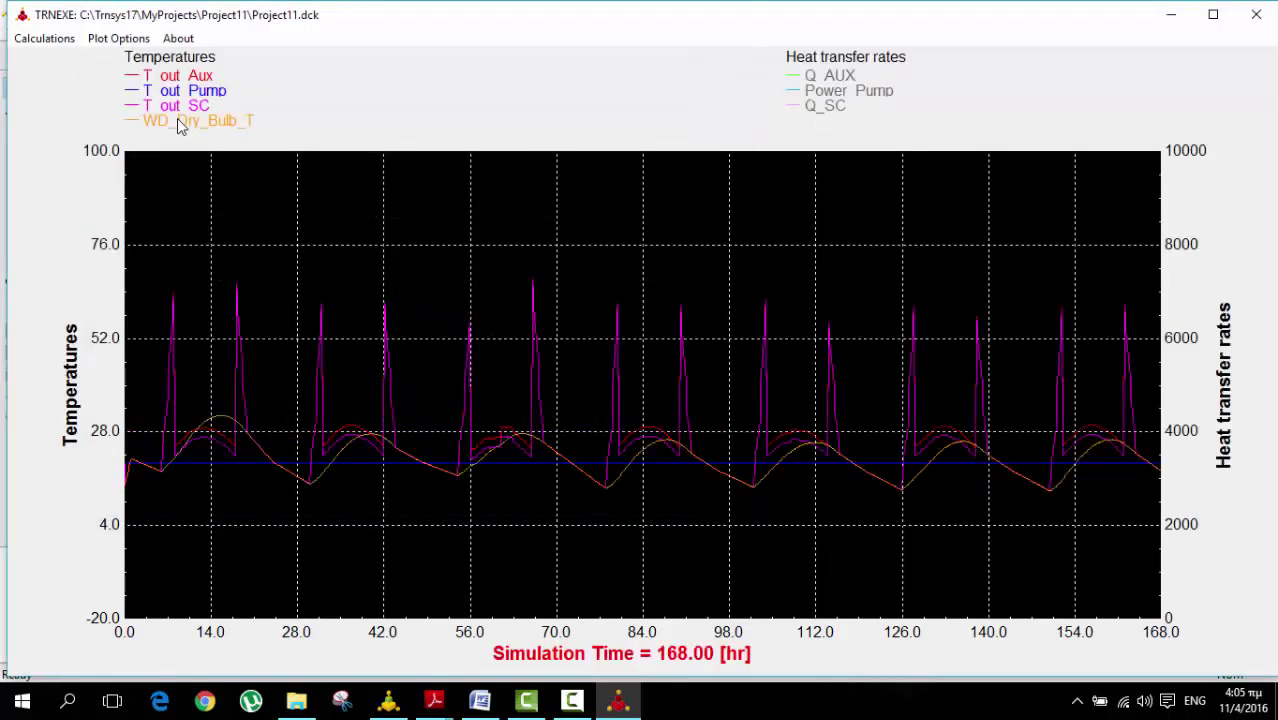
pyautogui.click(183, 121)
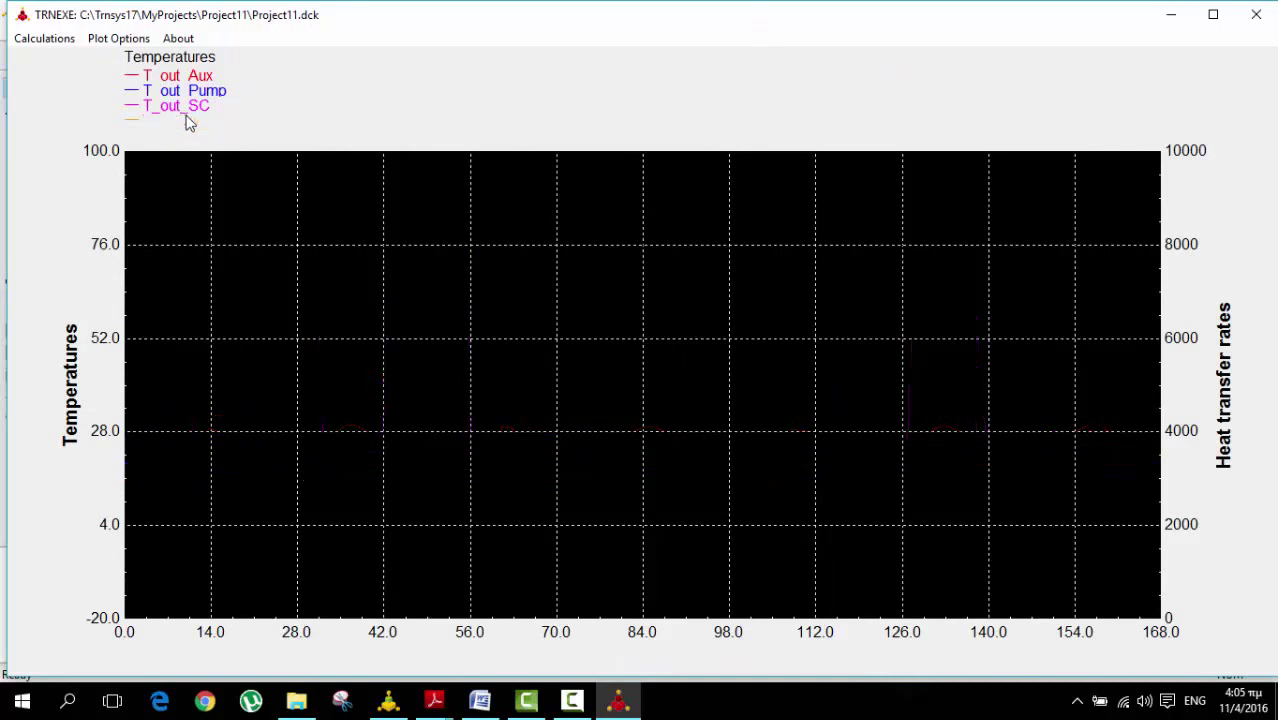
pyautogui.click(198, 107)
pyautogui.click(200, 98)
# Compare the Q_SC, Q_AUX and Power Pump curves, leaving only pump power shown.
pyautogui.click(200, 79)
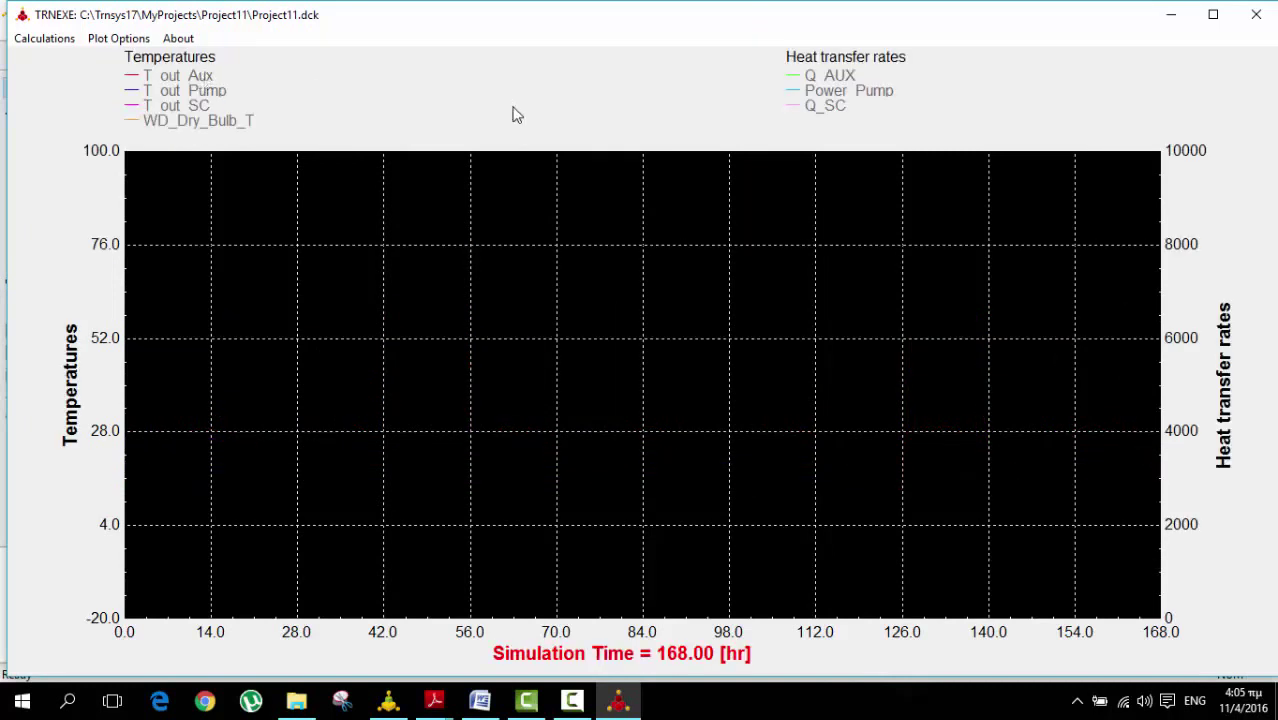
pyautogui.click(832, 110)
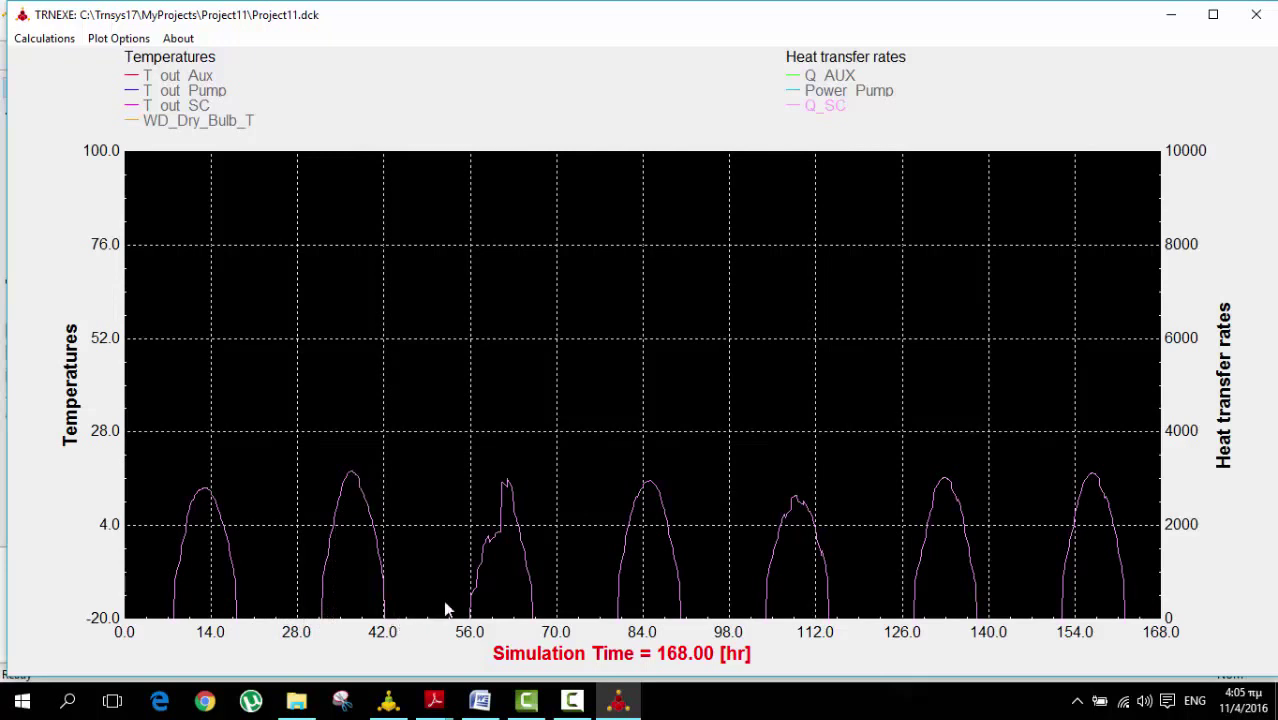
pyautogui.click(837, 77)
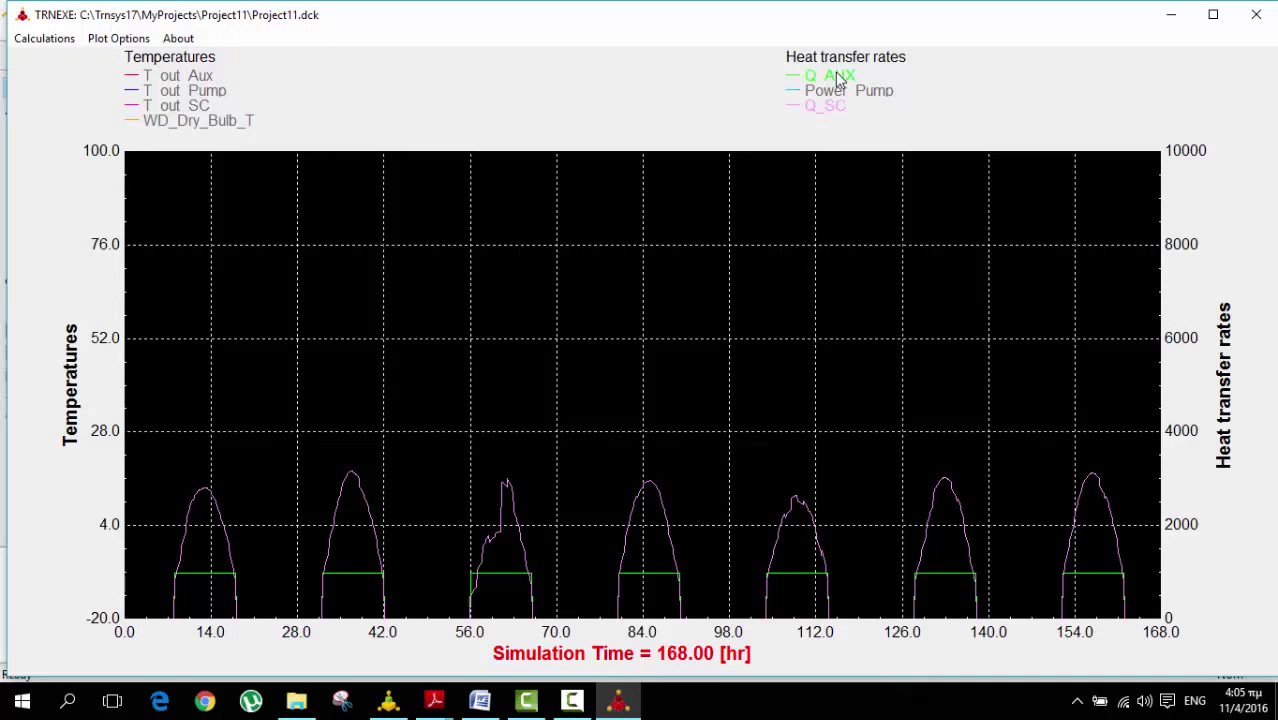
pyautogui.click(853, 93)
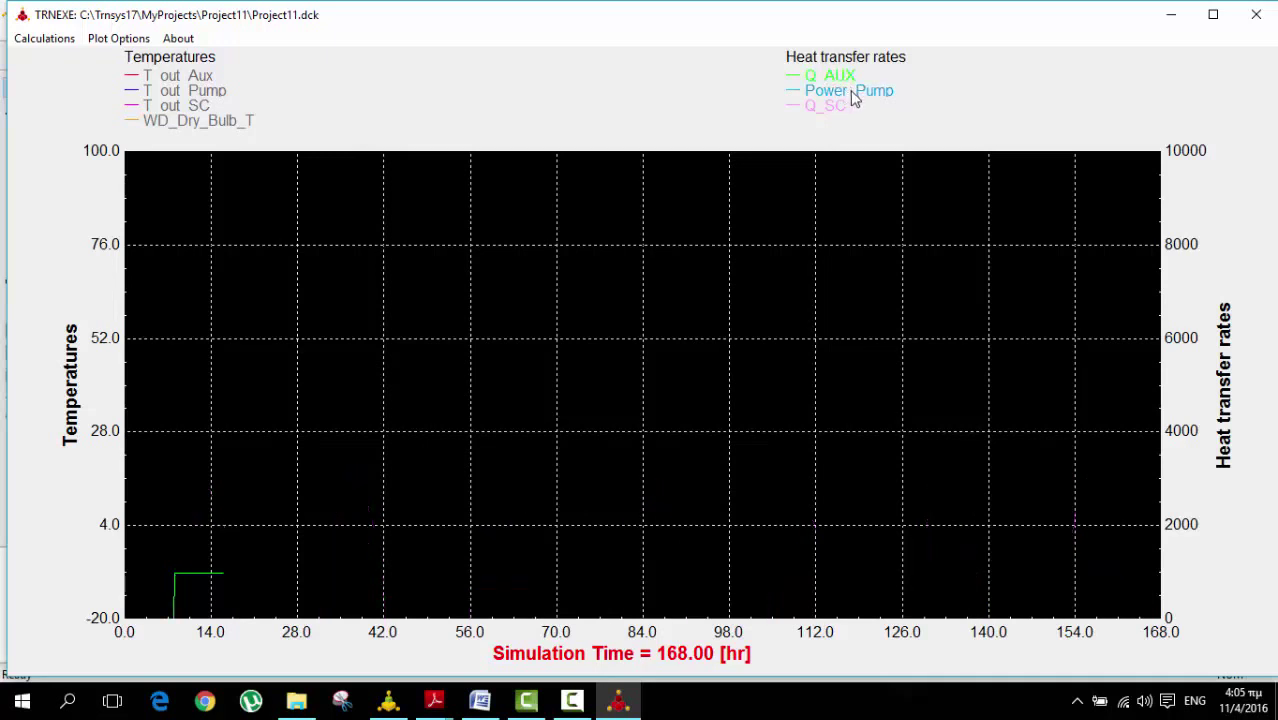
pyautogui.click(830, 106)
pyautogui.click(831, 78)
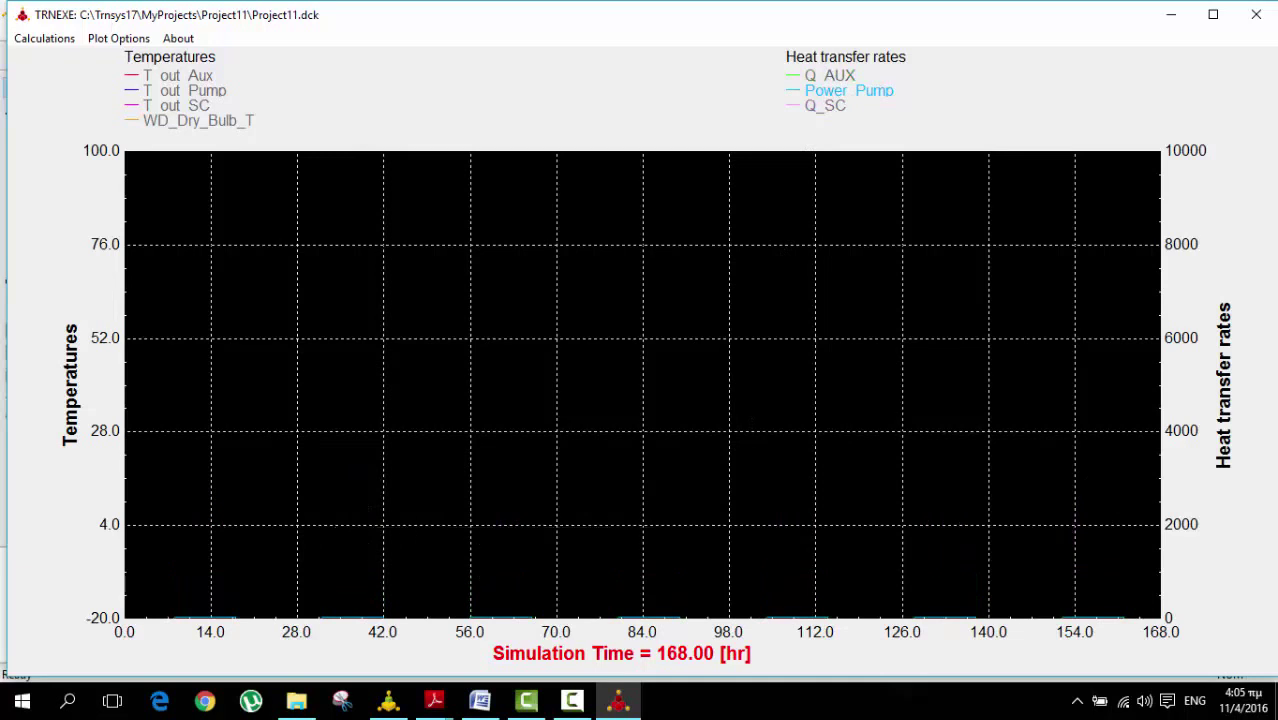
# Zoom into pump power between hours 34 and 133, then close the zoom and plotter.
pyautogui.moveTo(332, 525); pyautogui.dragTo(948, 626)
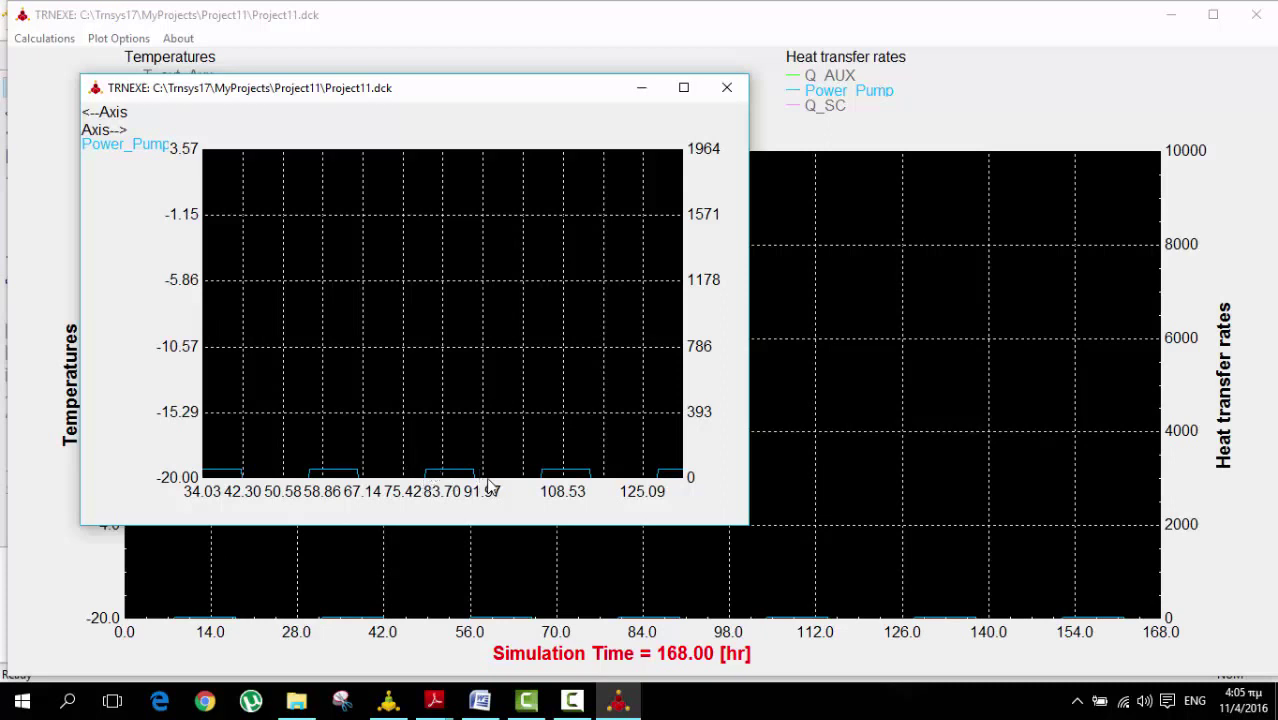
pyautogui.click(727, 90)
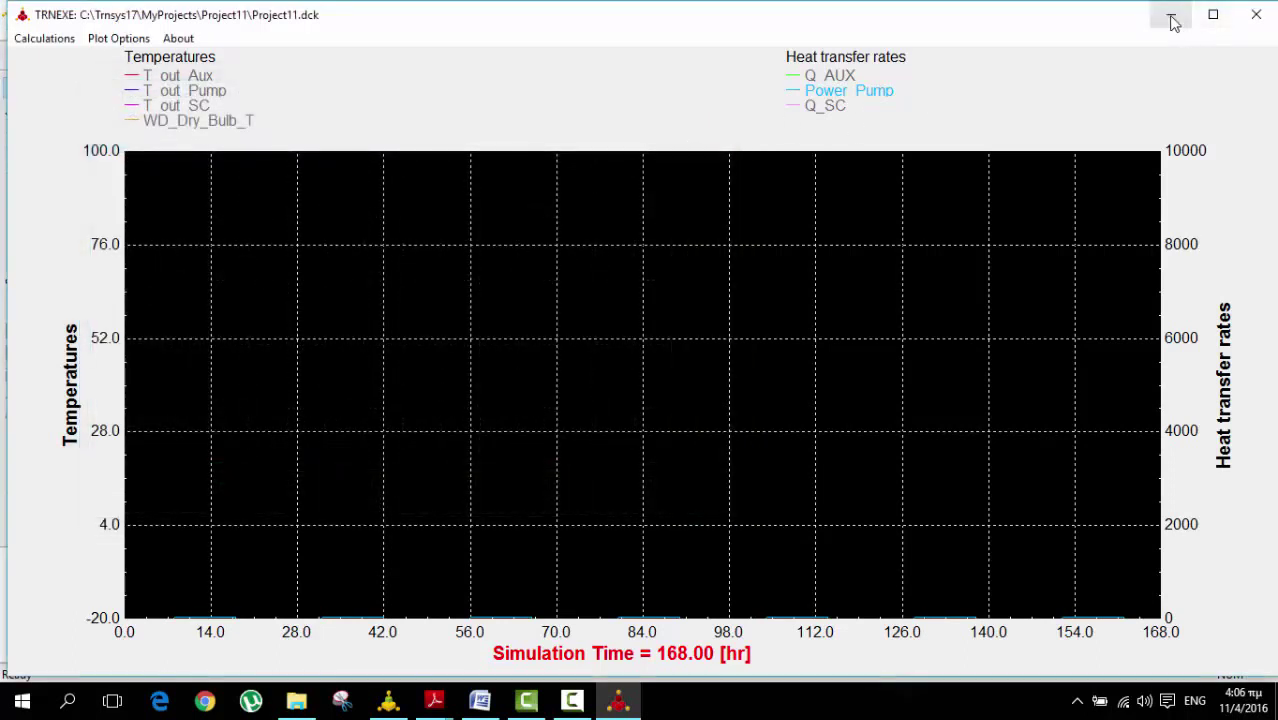
pyautogui.click(1256, 14)
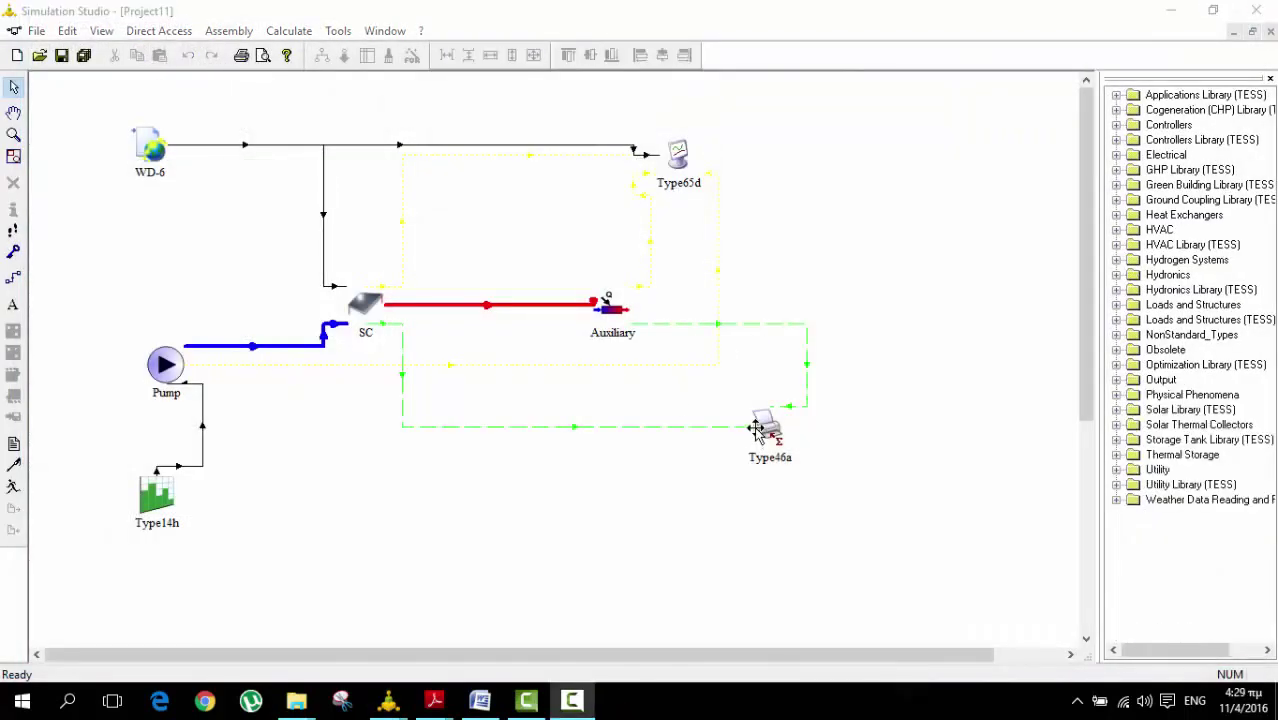
# Open the Type46a integrator, review its logical unit details and its Q_SC and Q_AUX inputs.
pyautogui.click(757, 430)
pyautogui.doubleClick(757, 430)
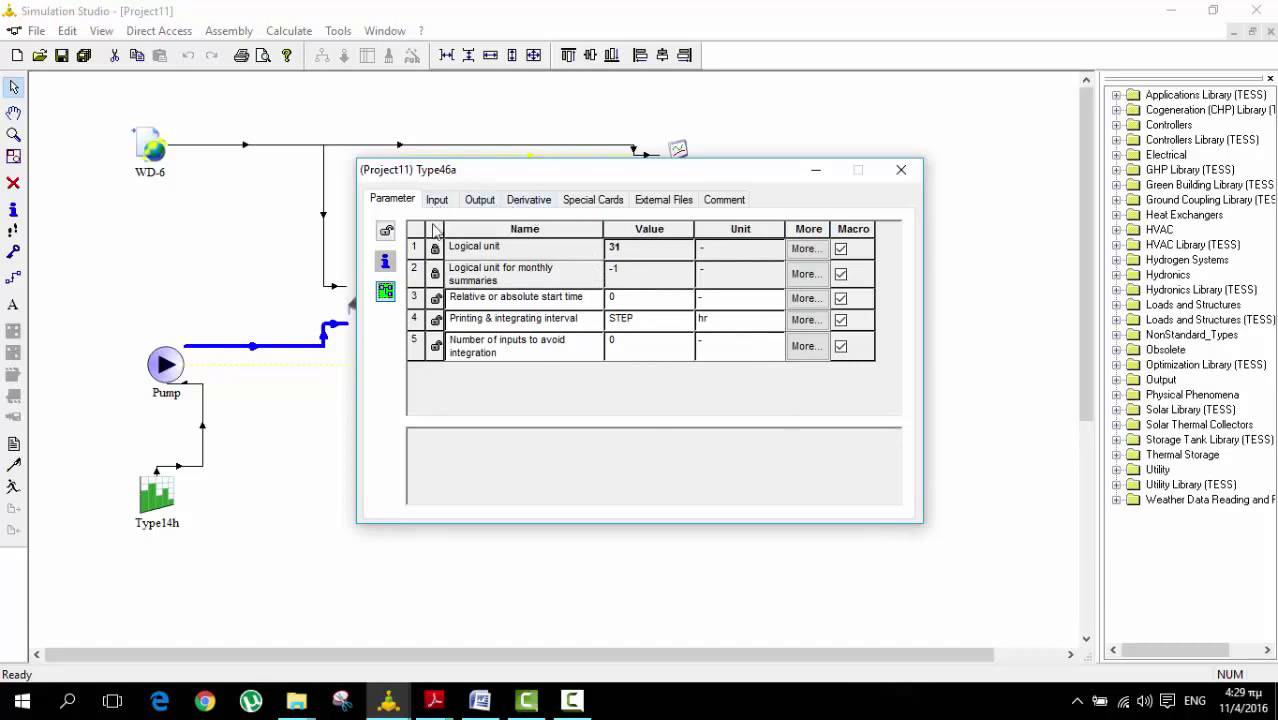
pyautogui.click(799, 281)
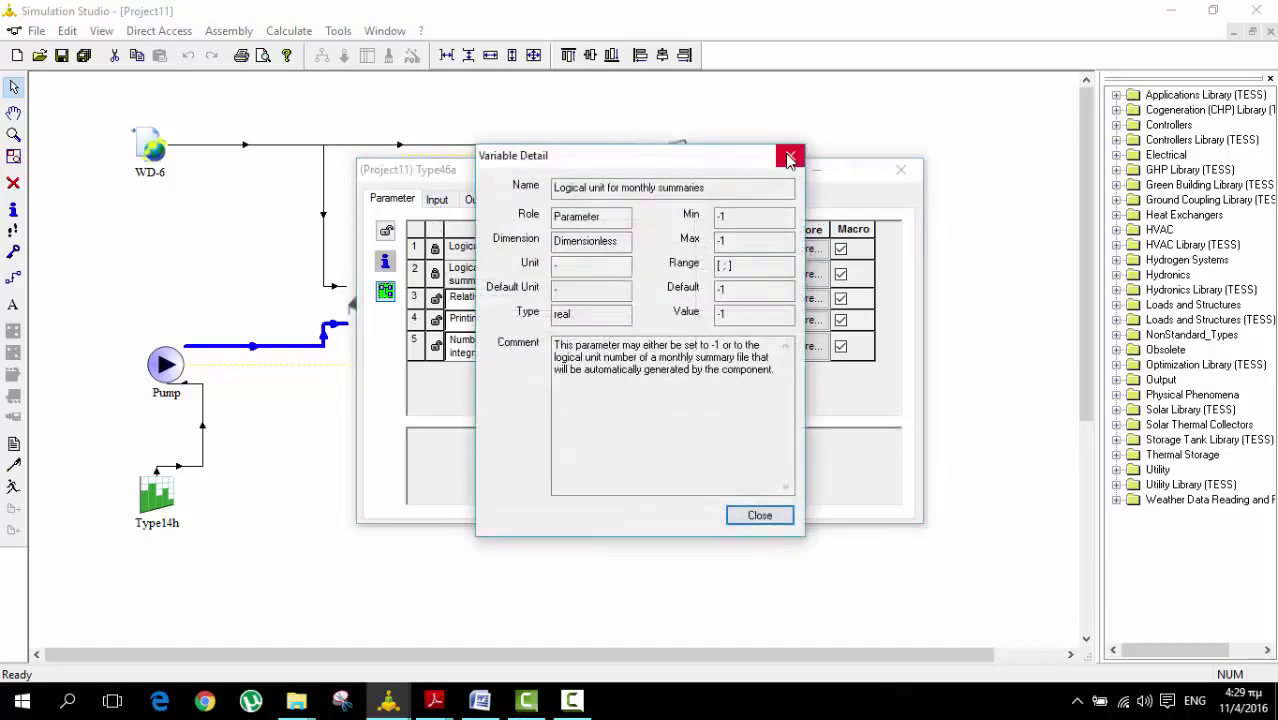
pyautogui.click(785, 163)
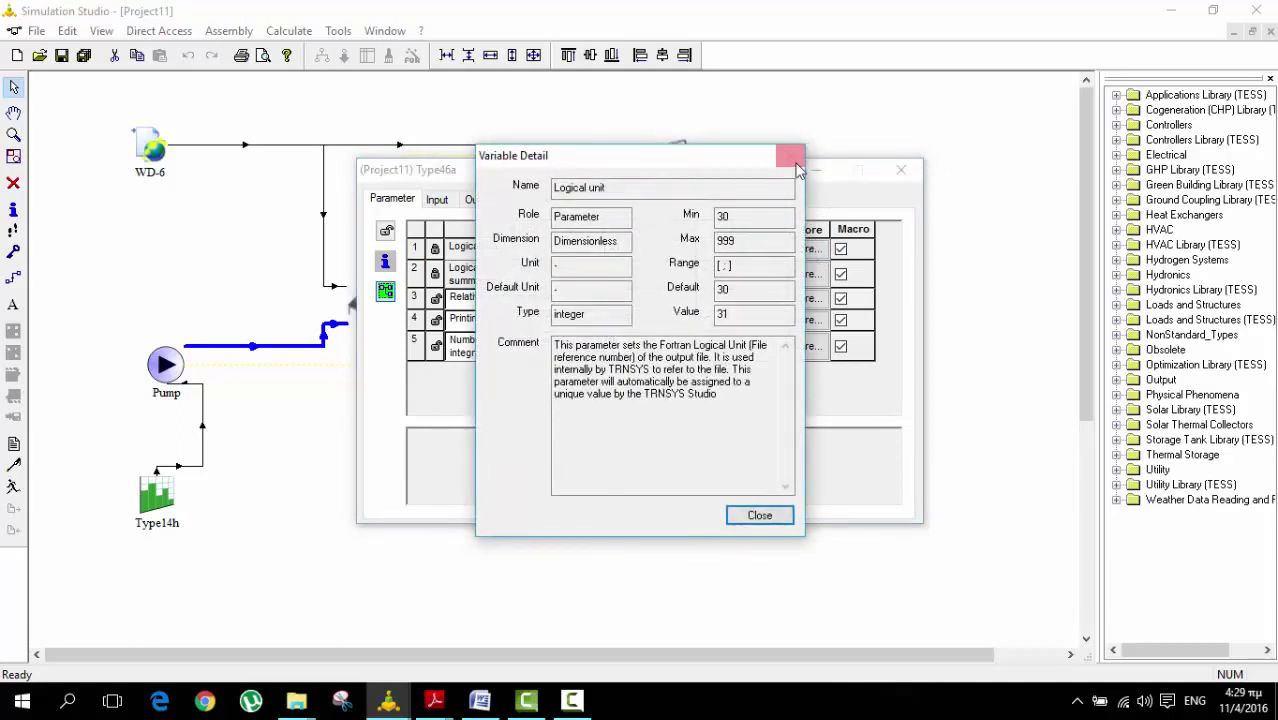
pyautogui.click(759, 514)
pyautogui.click(436, 201)
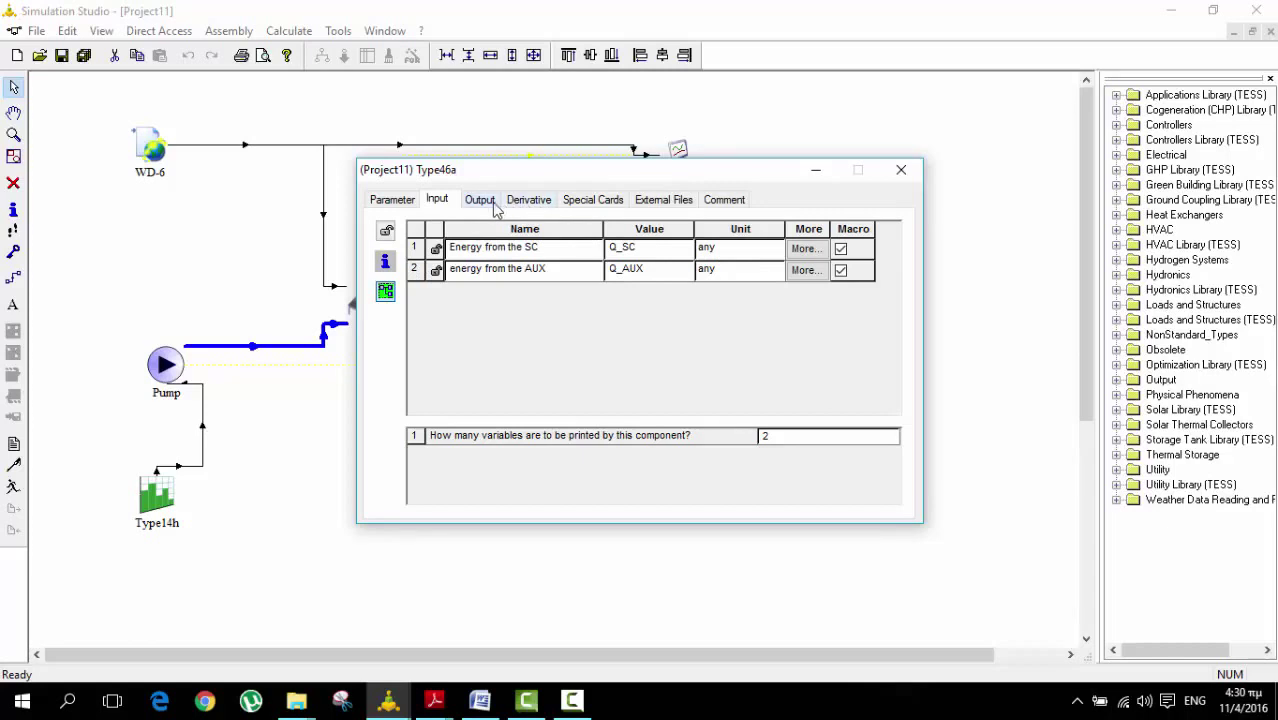
# Replace the Type46a output file name '***.out' with Energies and close its settings.
pyautogui.click(648, 206)
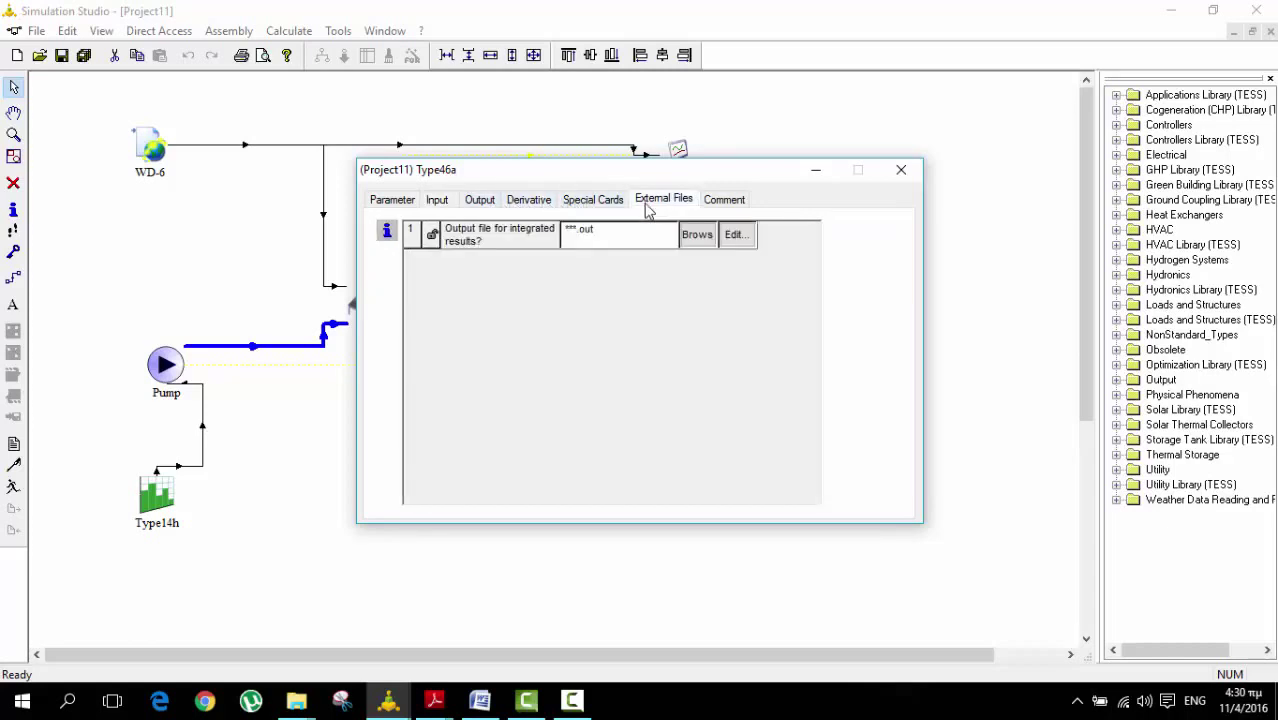
pyautogui.click(590, 234)
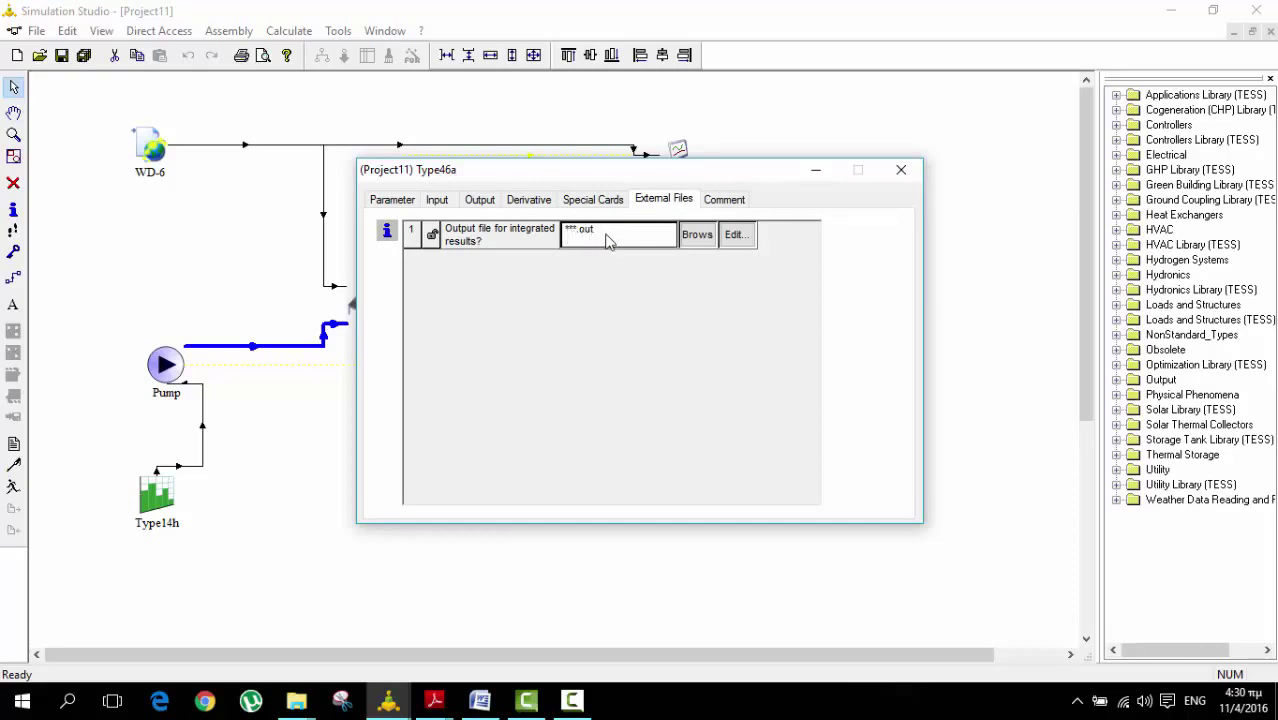
pyautogui.click(595, 229)
pyautogui.moveTo(595, 229); pyautogui.dragTo(463, 231)
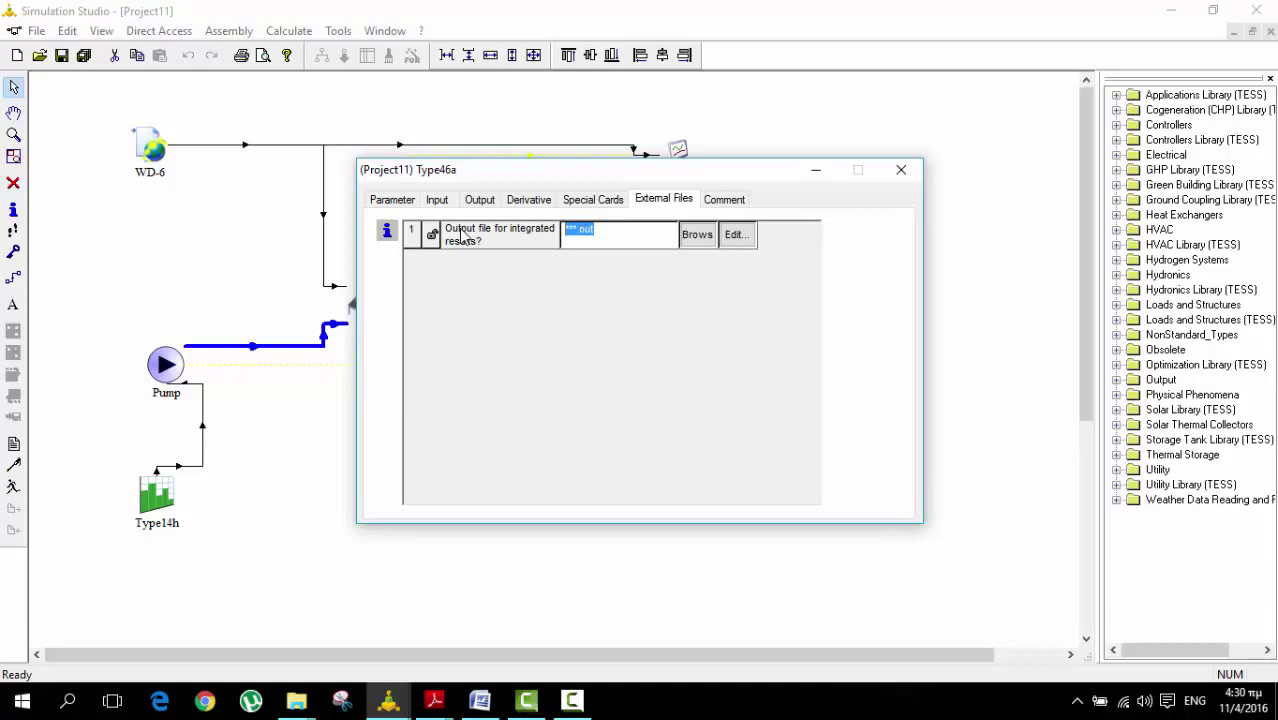
pyautogui.write('Energies')
pyautogui.click(901, 169)
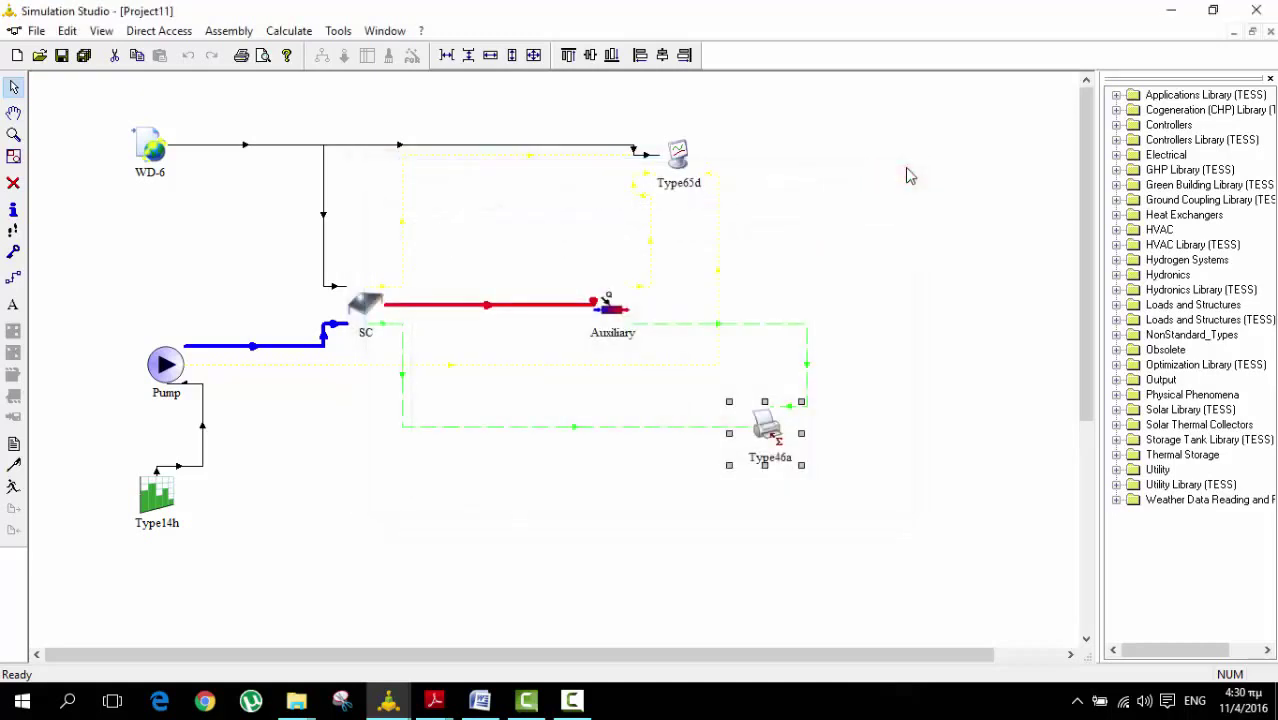
# Re-run the 168-hour simulation, keep the plotter open to view the curves, then close it.
pyautogui.click(20, 487)
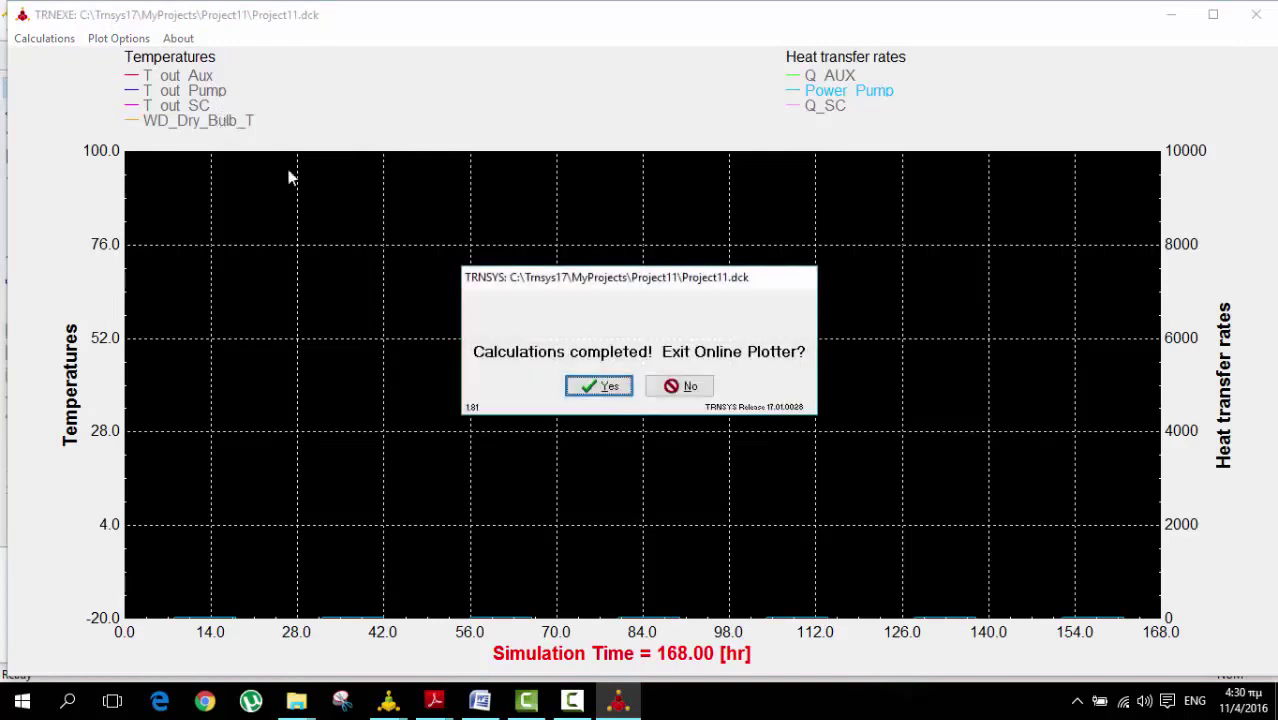
pyautogui.click(677, 386)
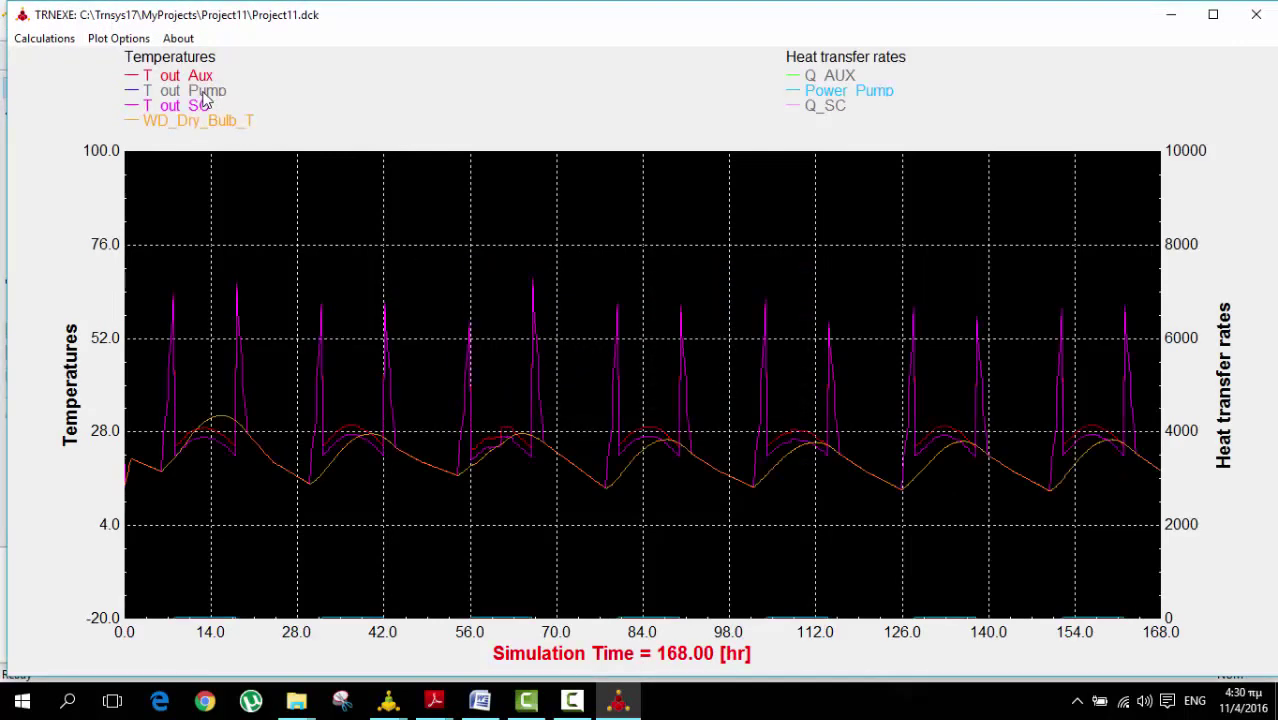
pyautogui.click(203, 97)
pyautogui.click(1256, 14)
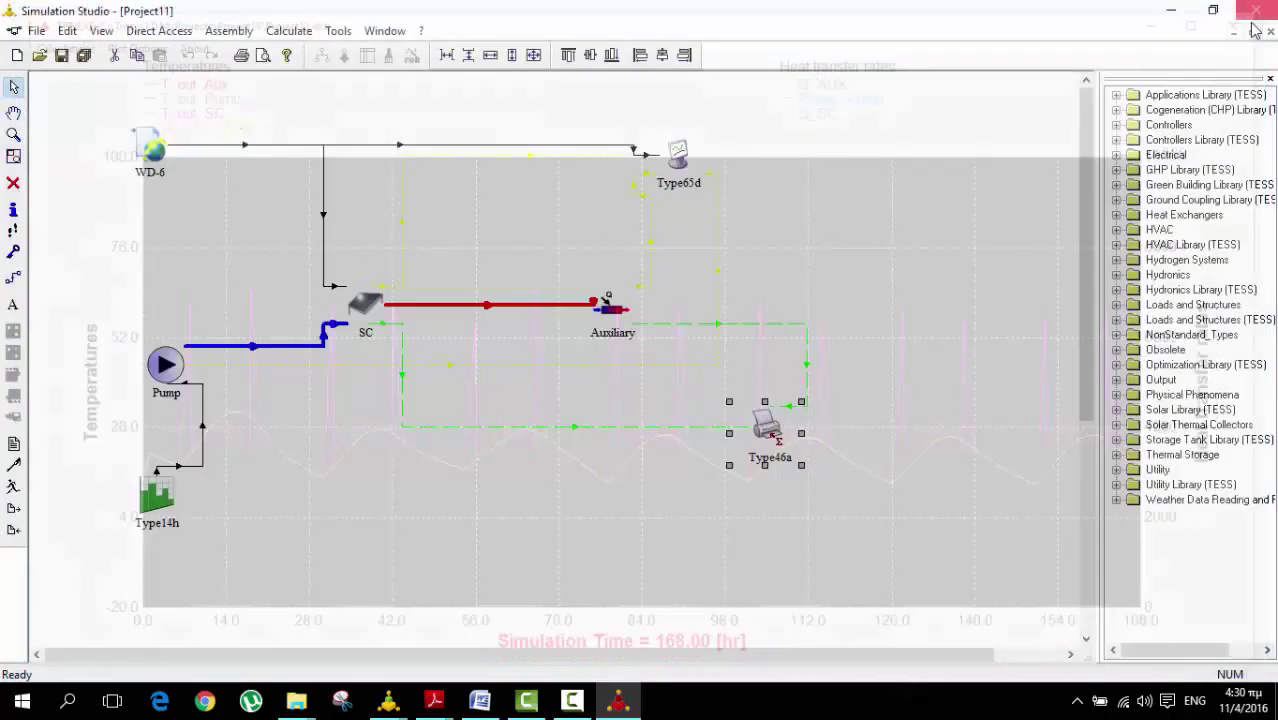
# Open Type46a's External Files output file 'Energies' in Notepad for viewing.
pyautogui.doubleClick(766, 430)
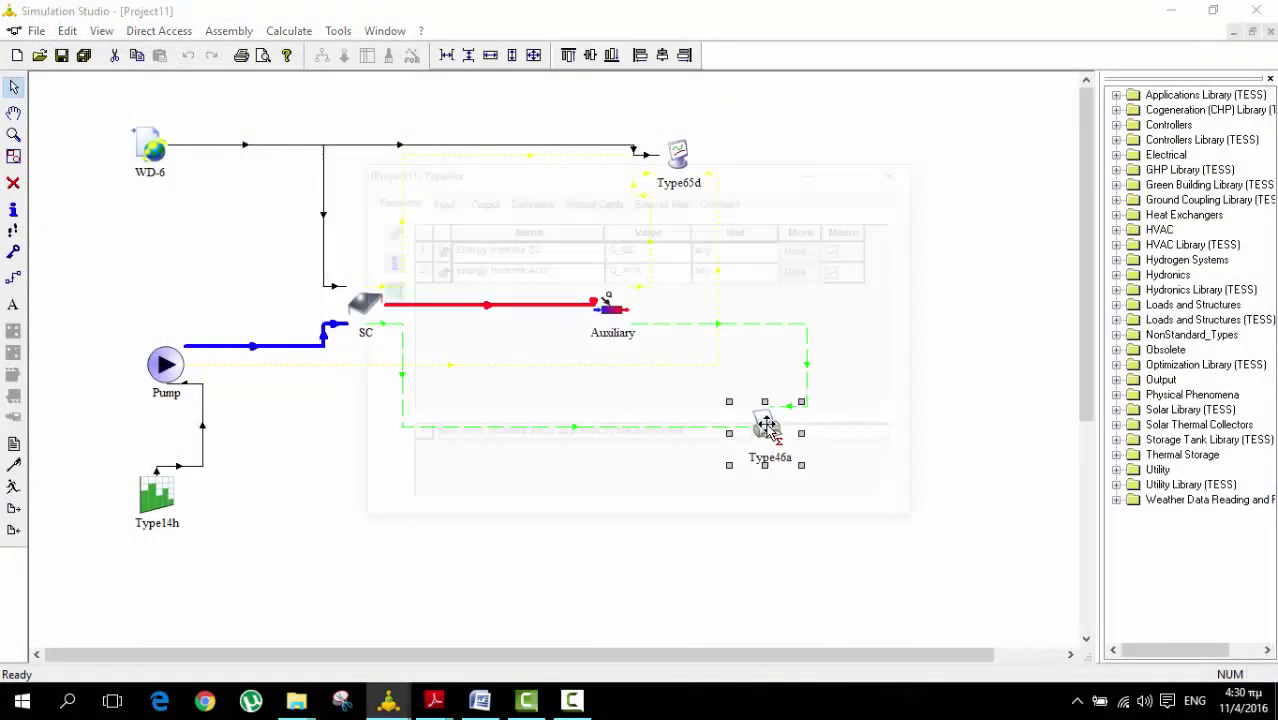
pyautogui.click(447, 200)
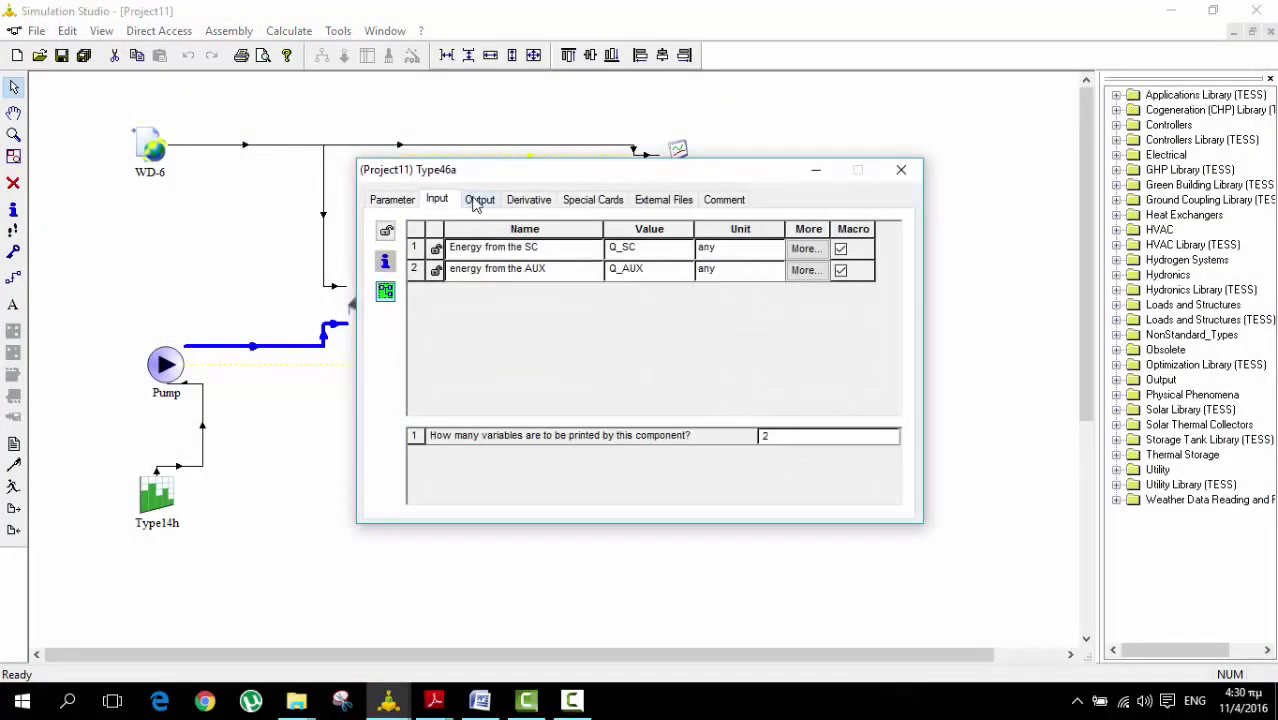
pyautogui.click(682, 203)
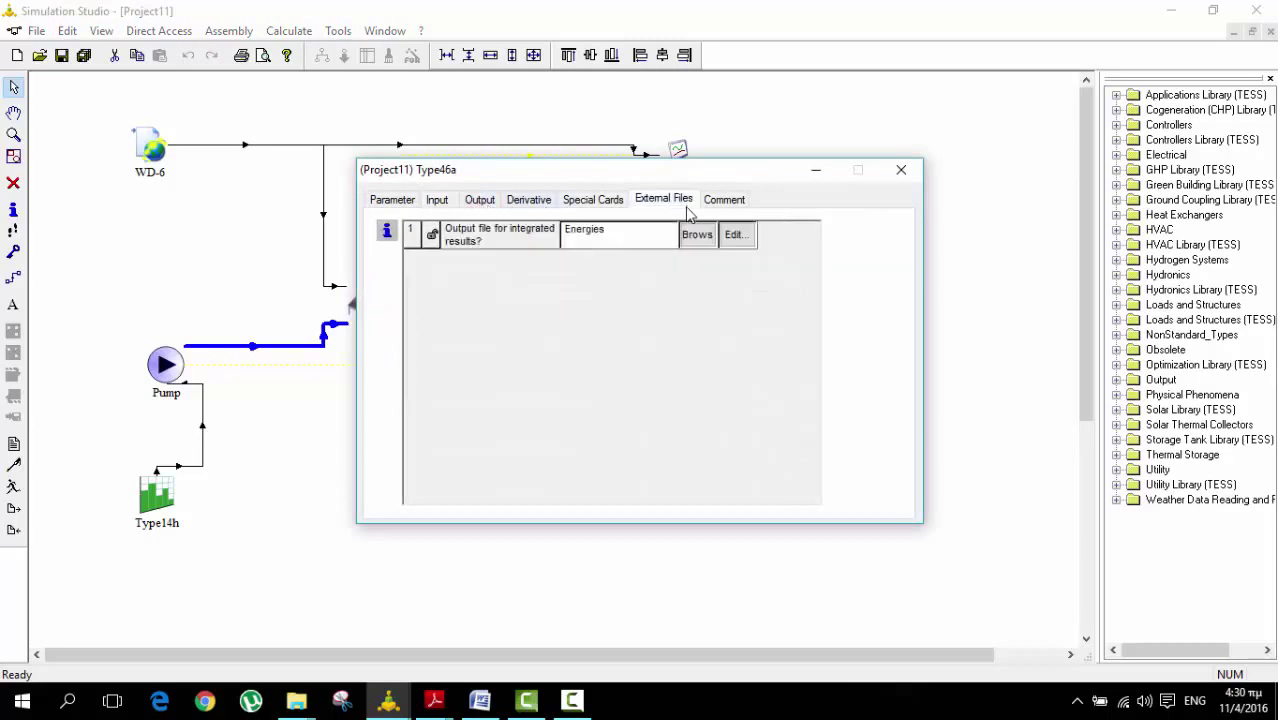
pyautogui.click(732, 238)
pyautogui.click(738, 236)
pyautogui.click(738, 236)
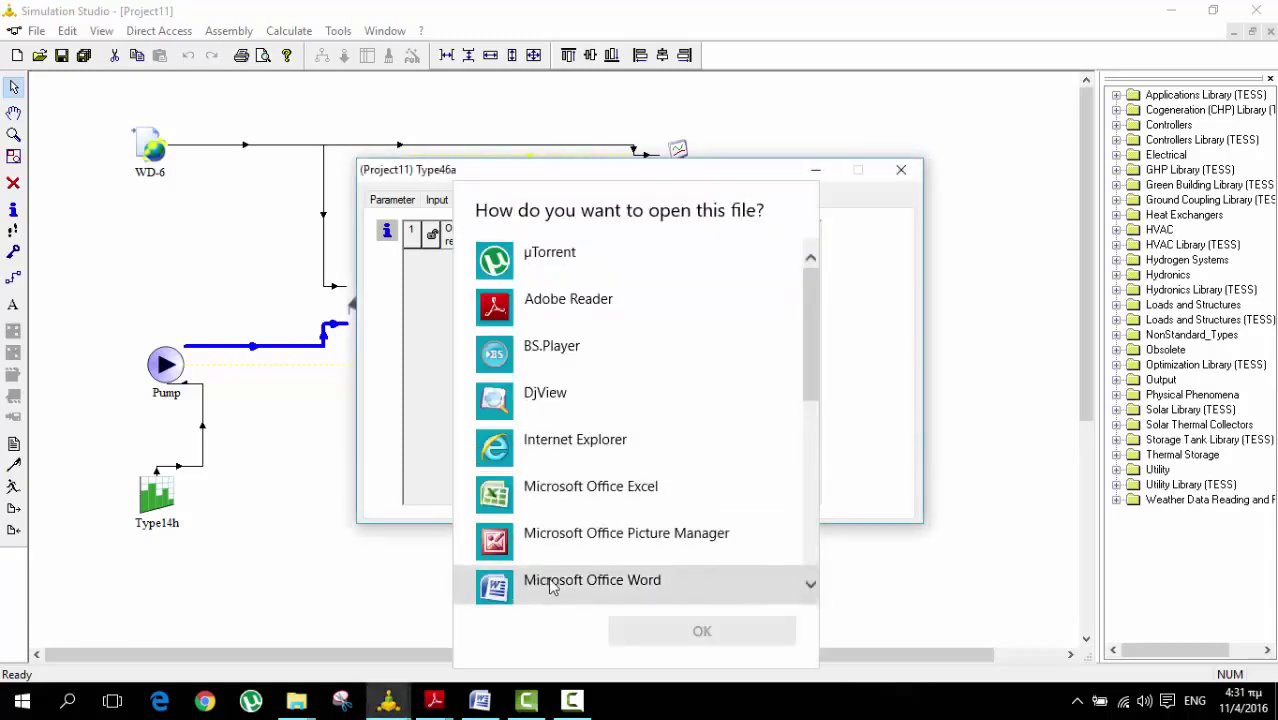
pyautogui.scroll(-2, 576, 535)
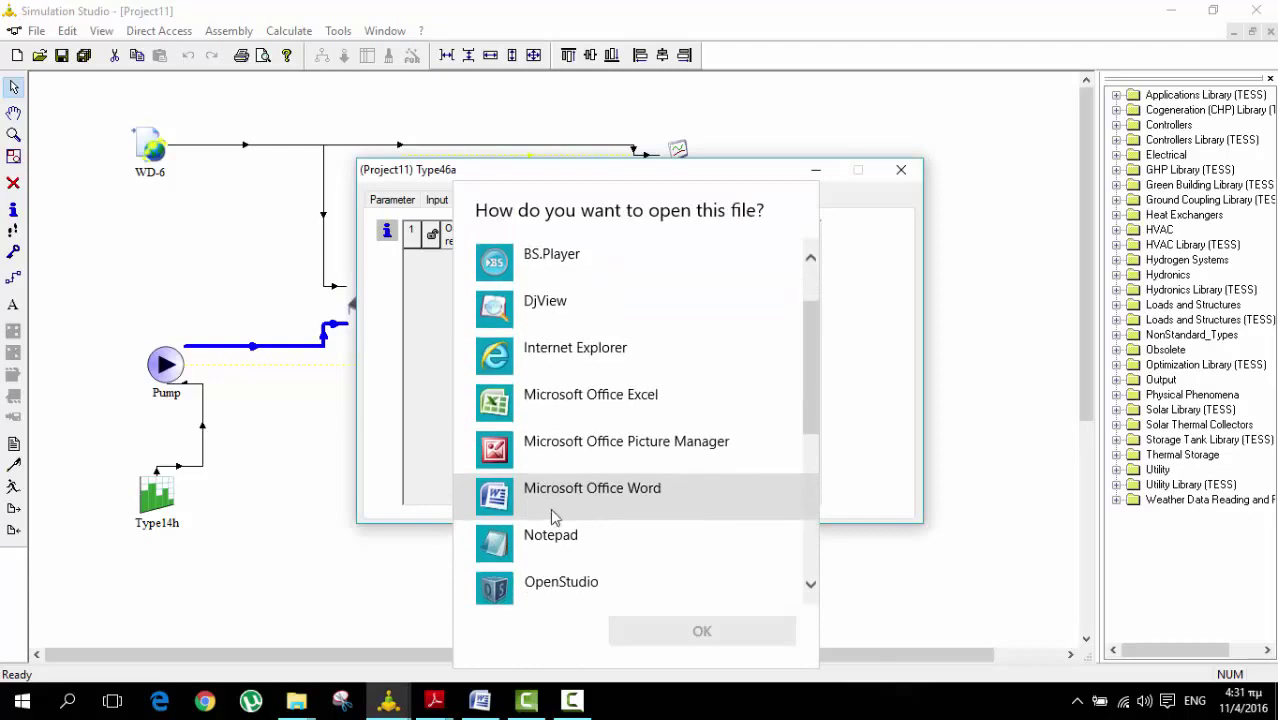
pyautogui.click(576, 542)
pyautogui.click(735, 640)
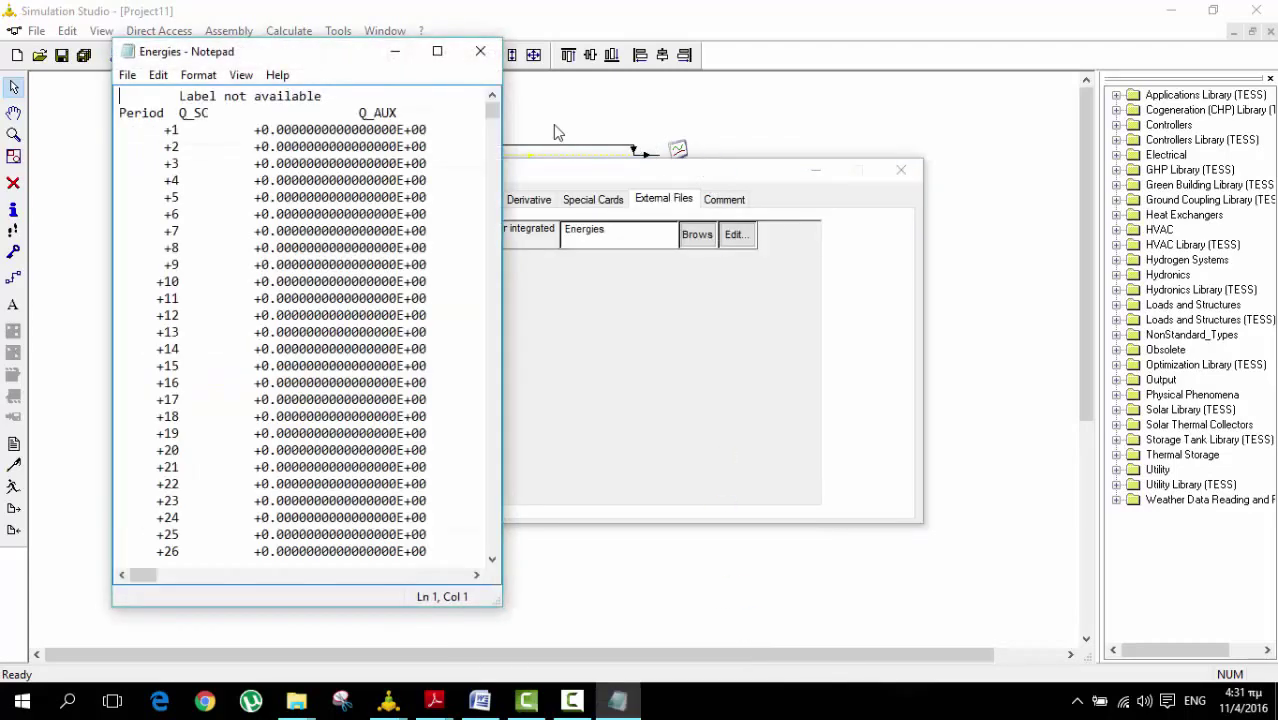
# Close the file and dialog, then reopen Type46a and open Energies in Notepad again.
pyautogui.click(480, 51)
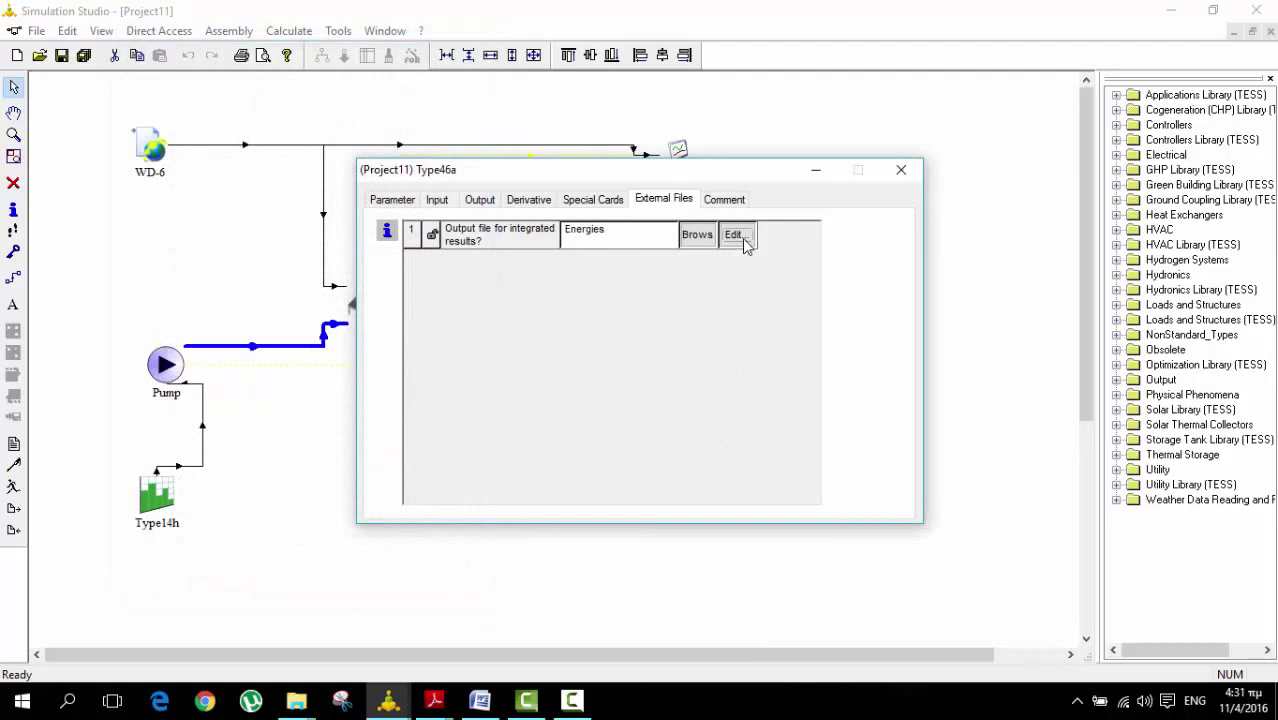
pyautogui.click(899, 170)
pyautogui.doubleClick(780, 438)
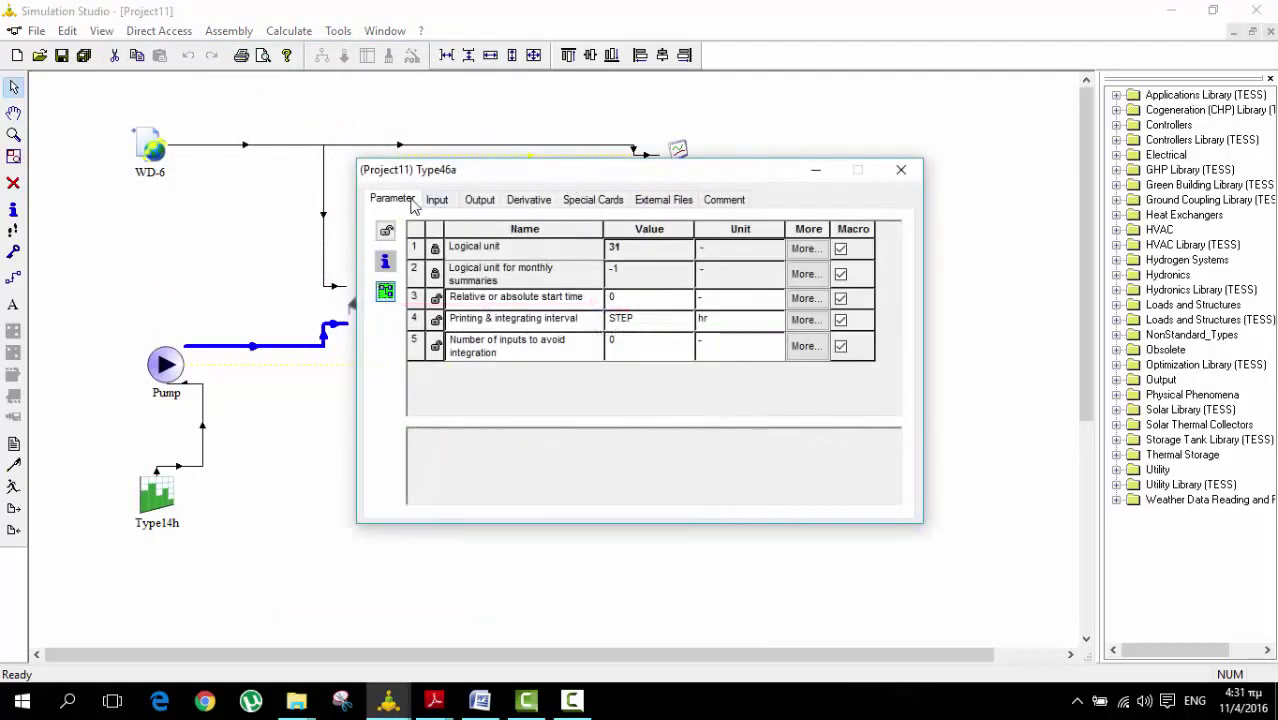
pyautogui.moveTo(722, 179); pyautogui.dragTo(437, 292)
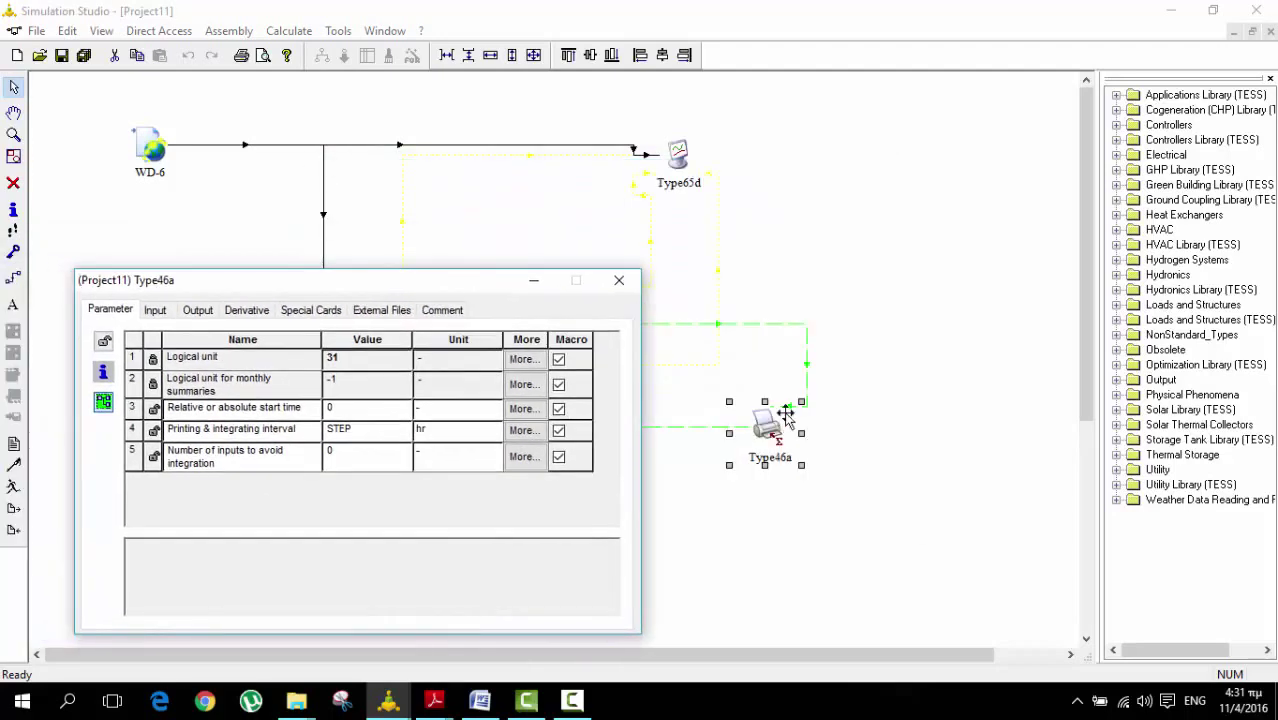
pyautogui.click(382, 311)
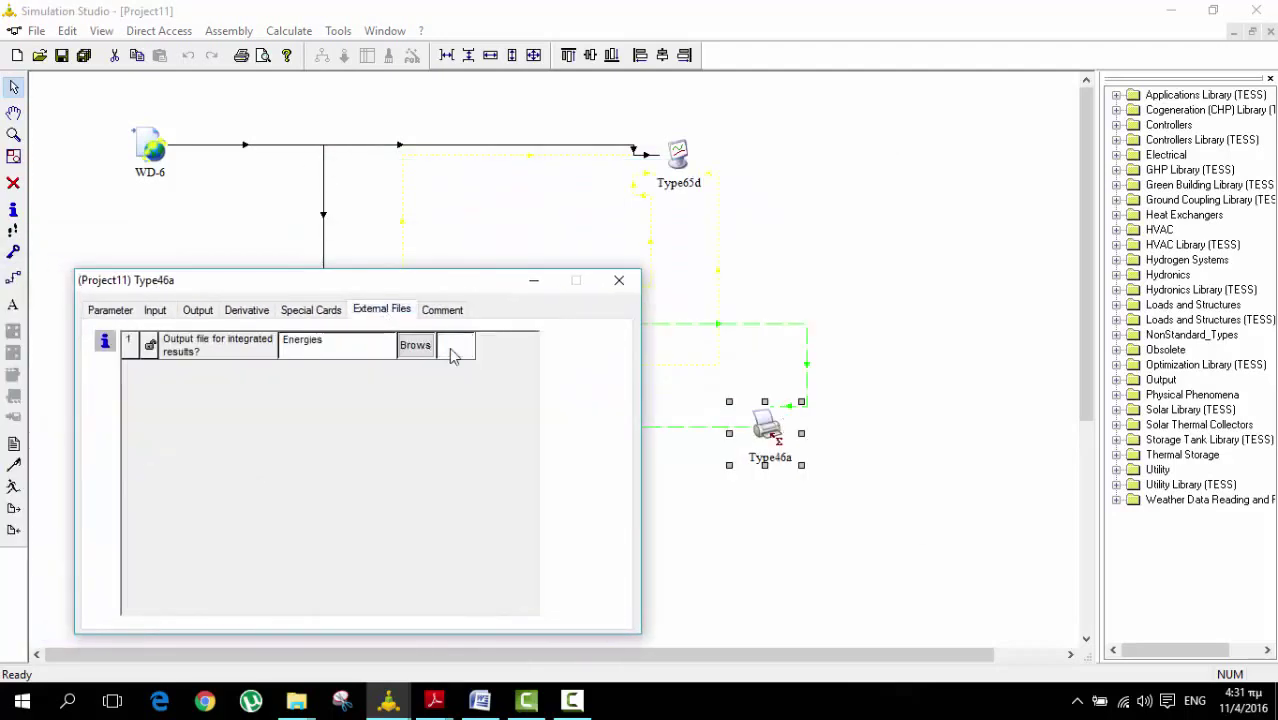
pyautogui.click(452, 346)
pyautogui.scroll(-2, 576, 525)
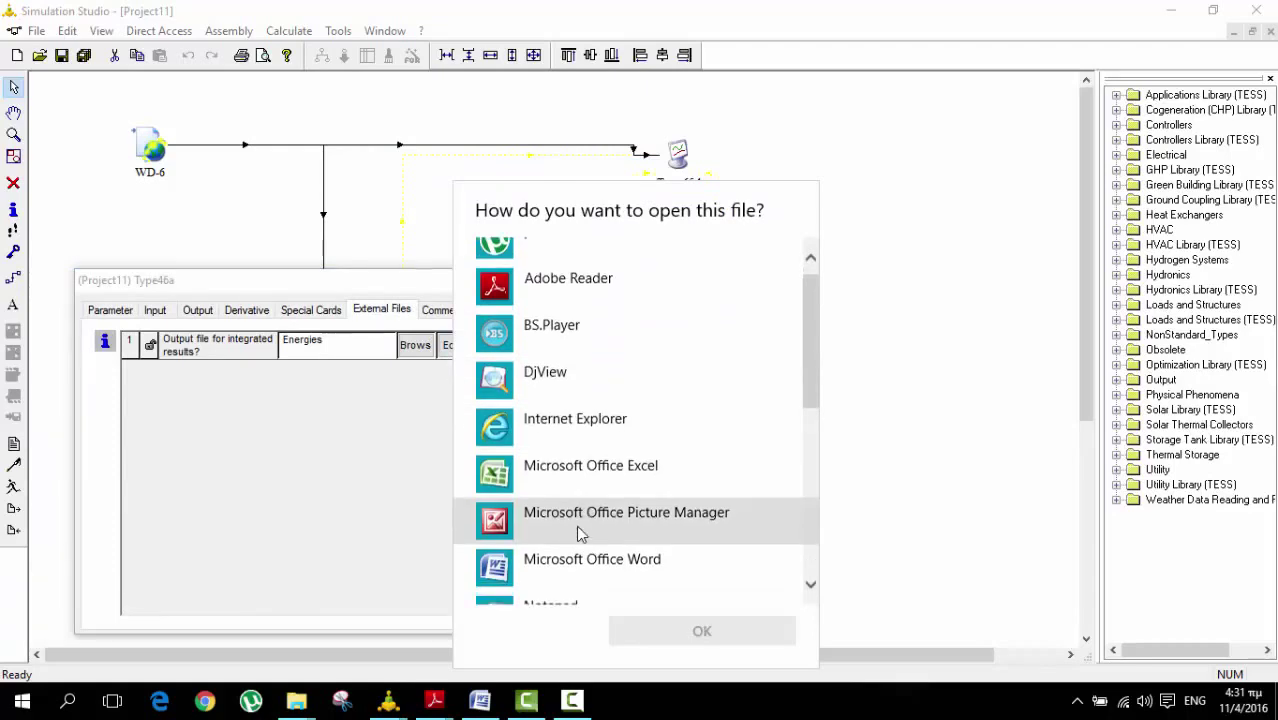
pyautogui.click(583, 545)
pyautogui.click(702, 632)
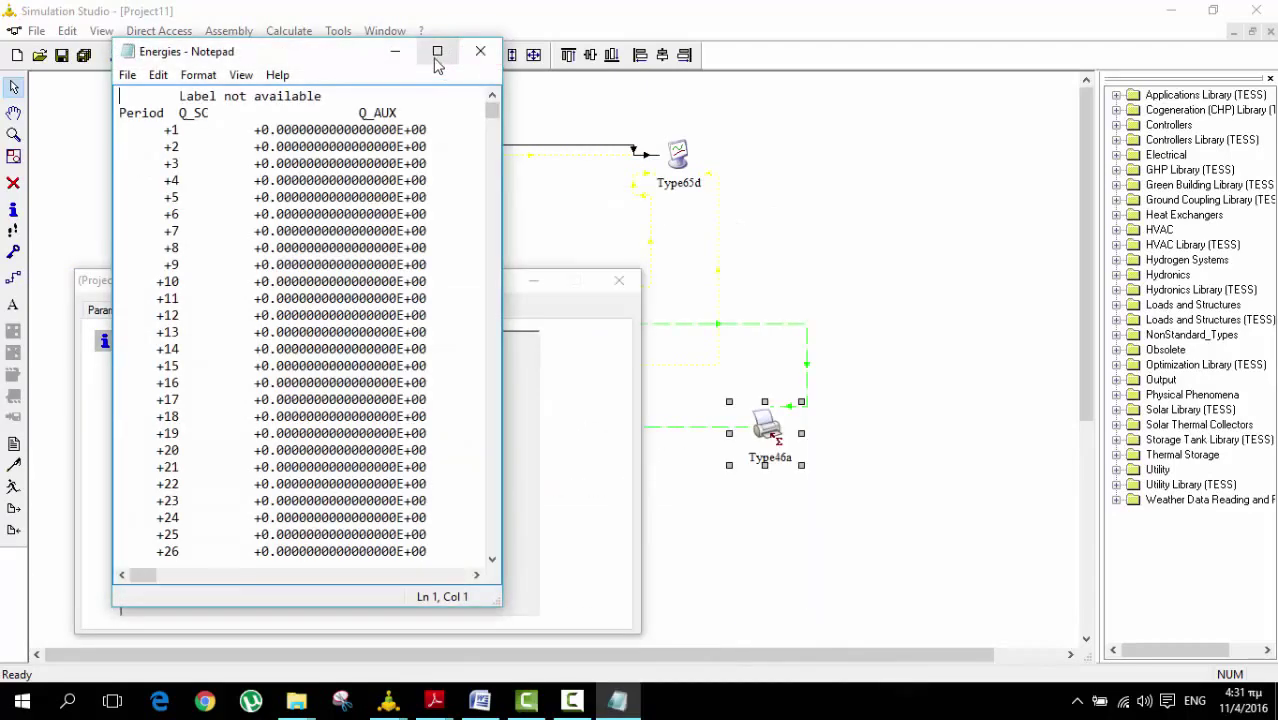
# Maximize Notepad and insert a tab before Q_SC so the headings line up with their columns.
pyautogui.click(437, 51)
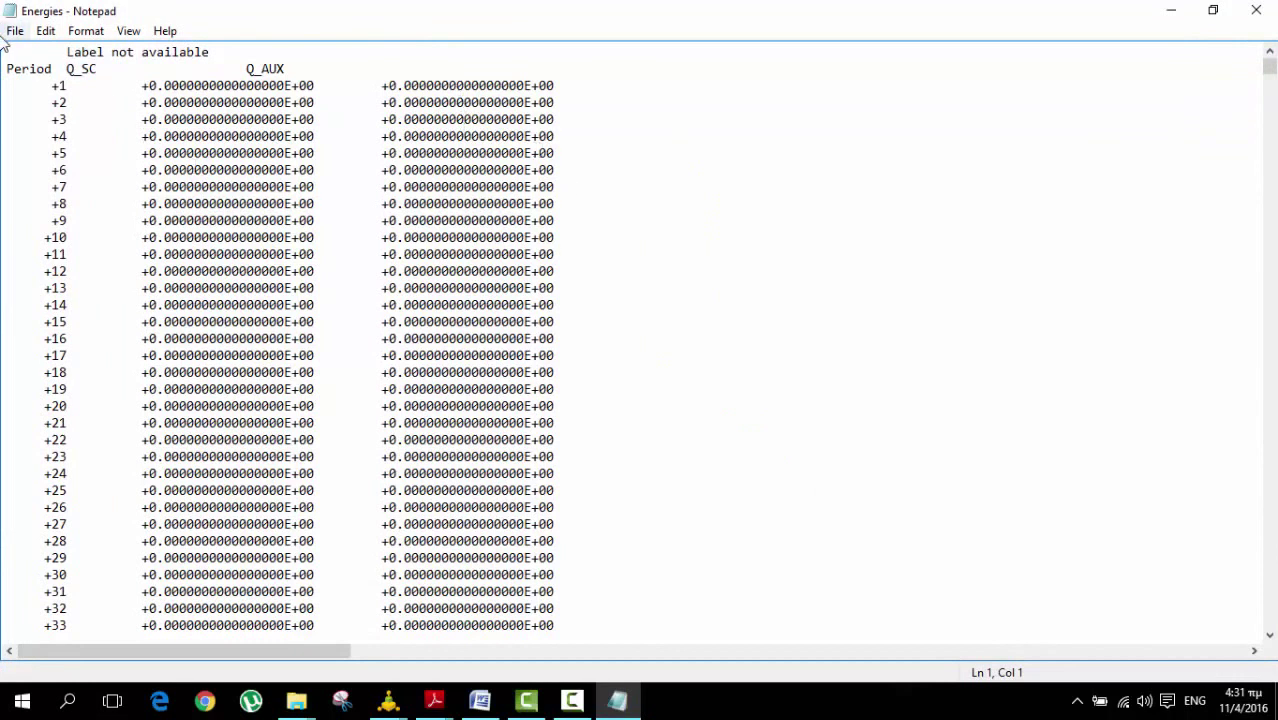
pyautogui.click(62, 69)
pyautogui.press('Tab')
pyautogui.press('Tab')
pyautogui.press('Tab')
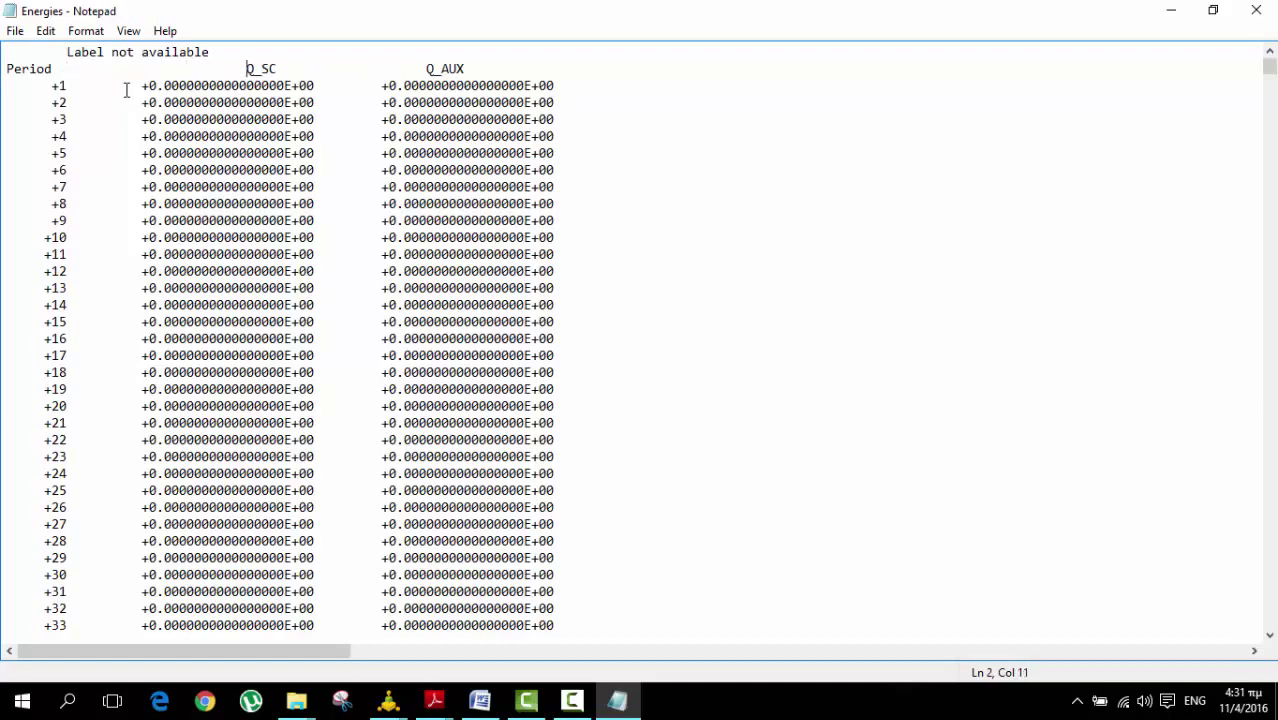
pyautogui.scroll(-20, 351, 248)
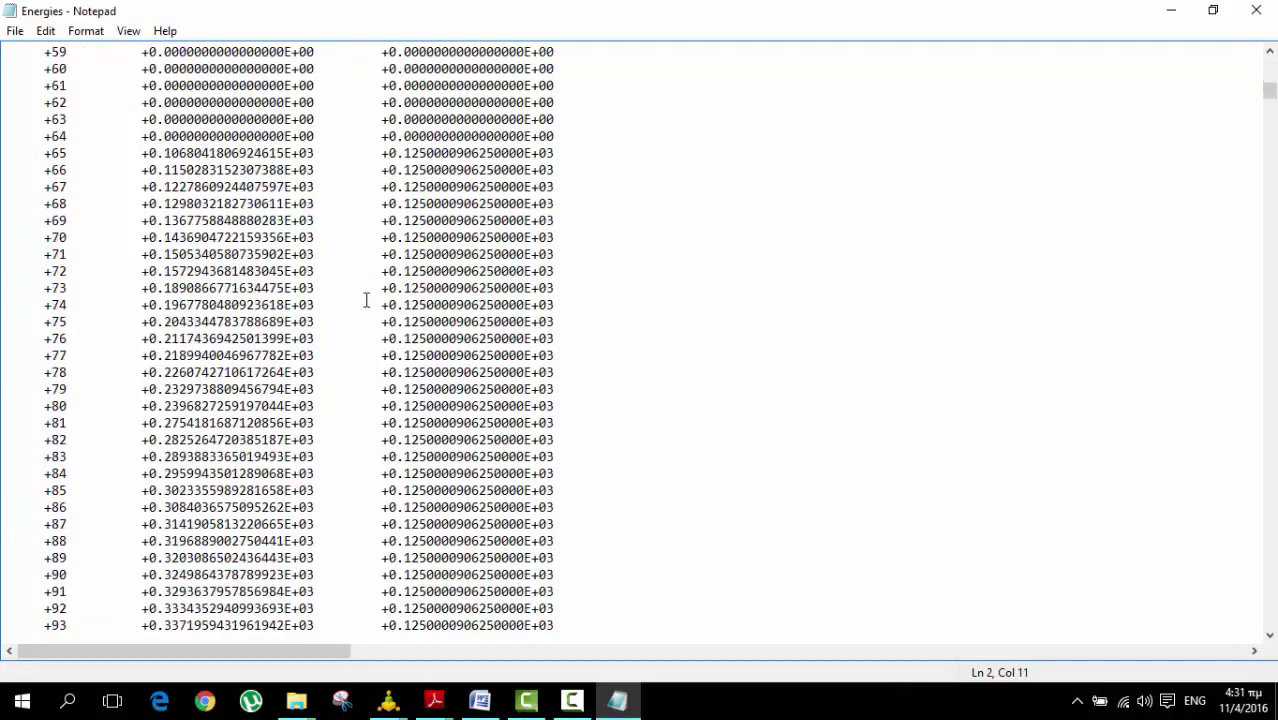
pyautogui.scroll(20, 10, 224)
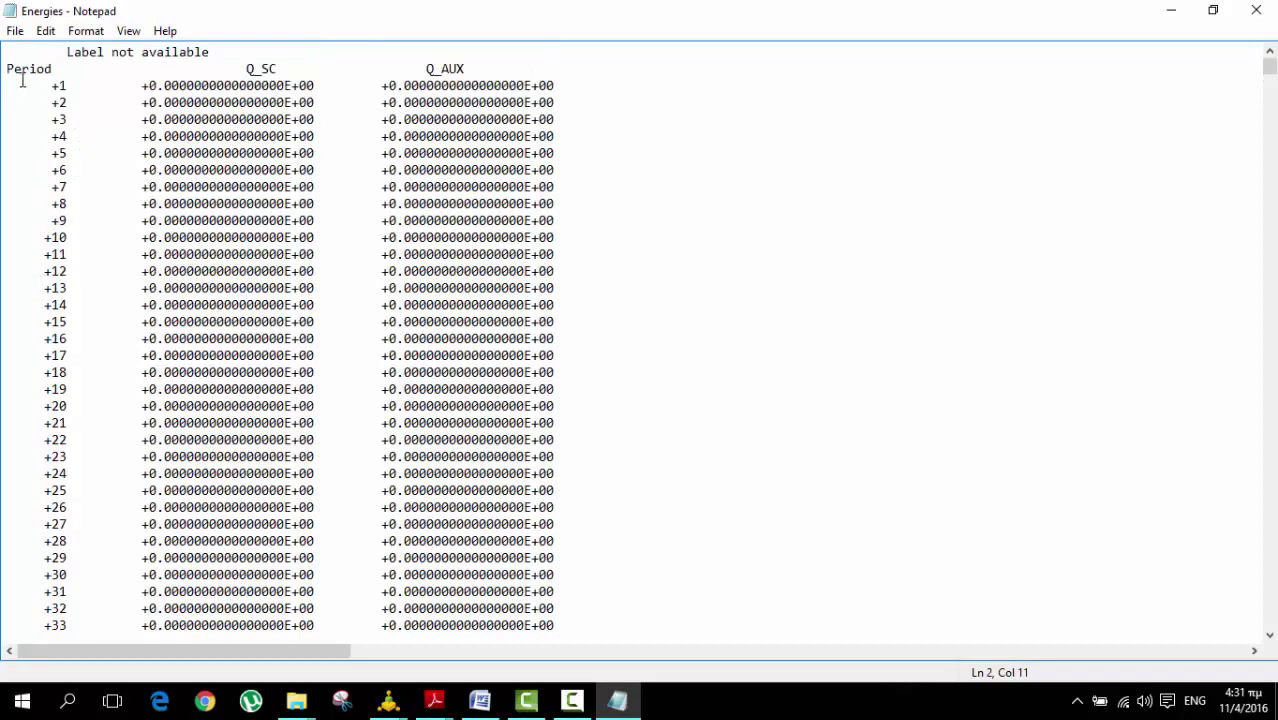
# Select result rows to inspect them, highlighting rows +65 to +70 where values turn nonzero.
pyautogui.moveTo(1272, 66); pyautogui.dragTo(68, 225)
pyautogui.moveTo(28, 169); pyautogui.dragTo(676, 434)
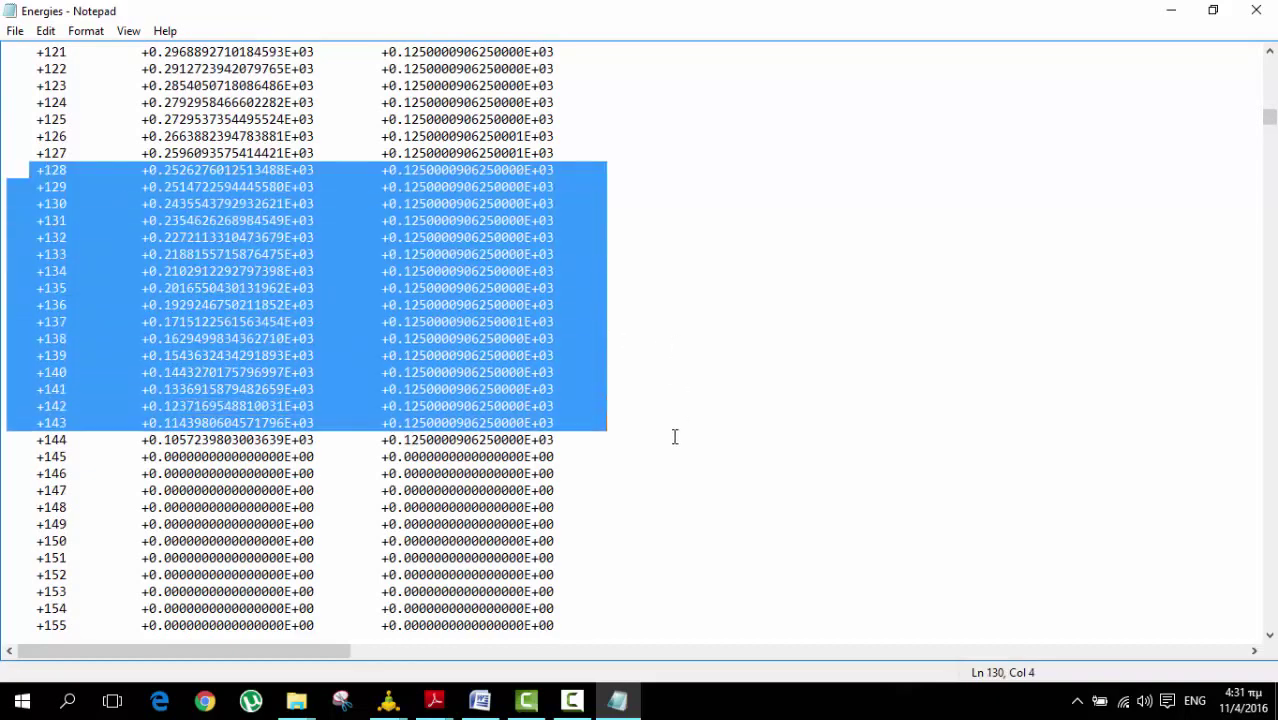
pyautogui.scroll(13, 662, 456)
pyautogui.scroll(12, 641, 397)
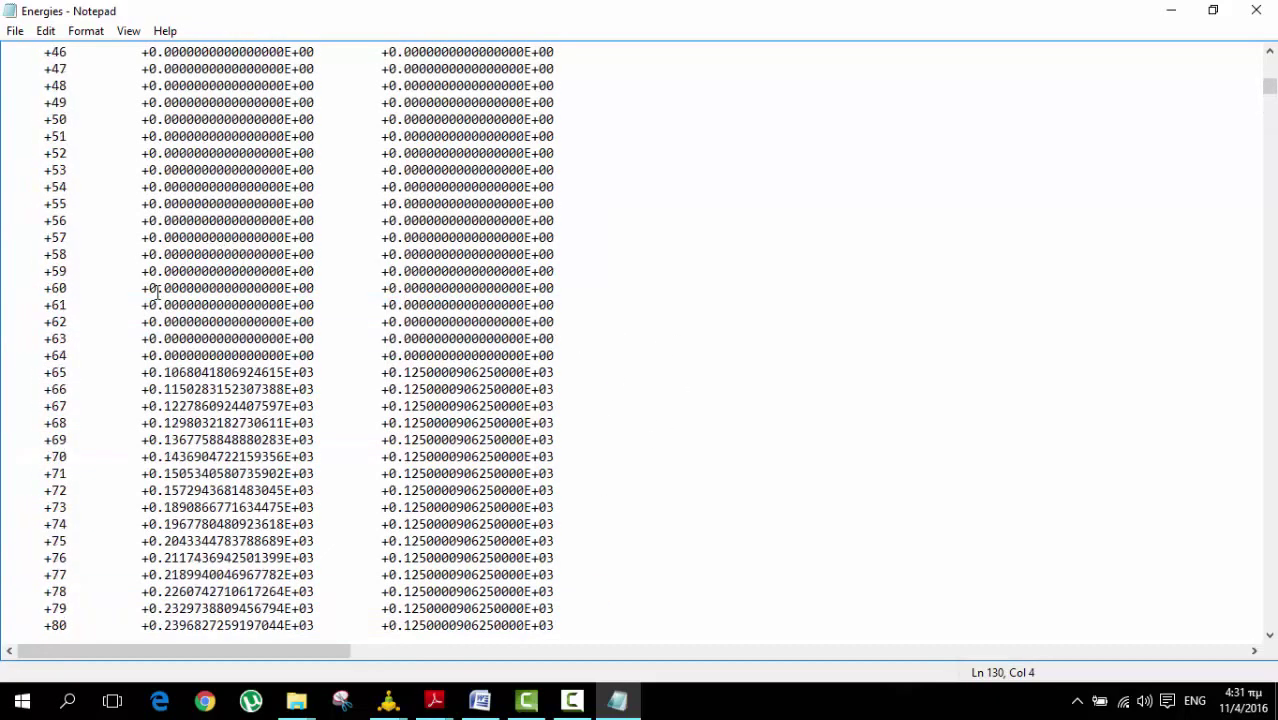
pyautogui.moveTo(127, 372); pyautogui.dragTo(652, 455)
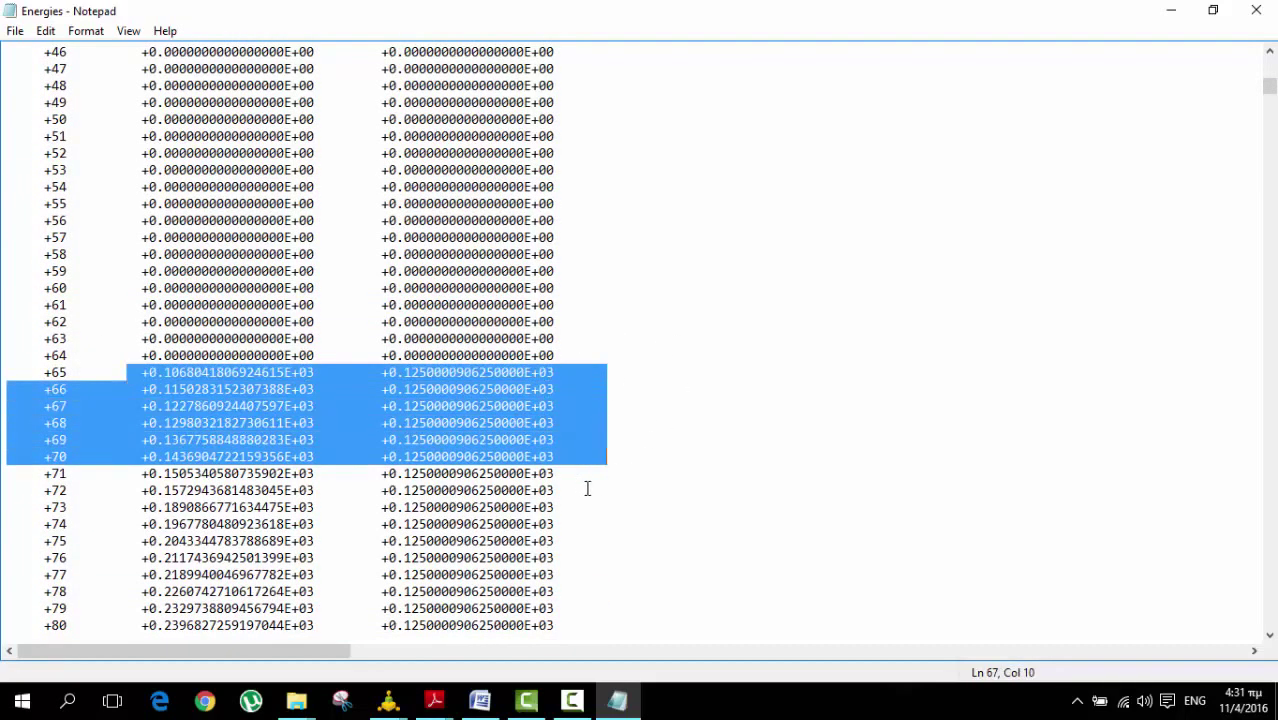
pyautogui.scroll(-8, 587, 488)
pyautogui.moveTo(121, 158); pyautogui.dragTo(799, 473)
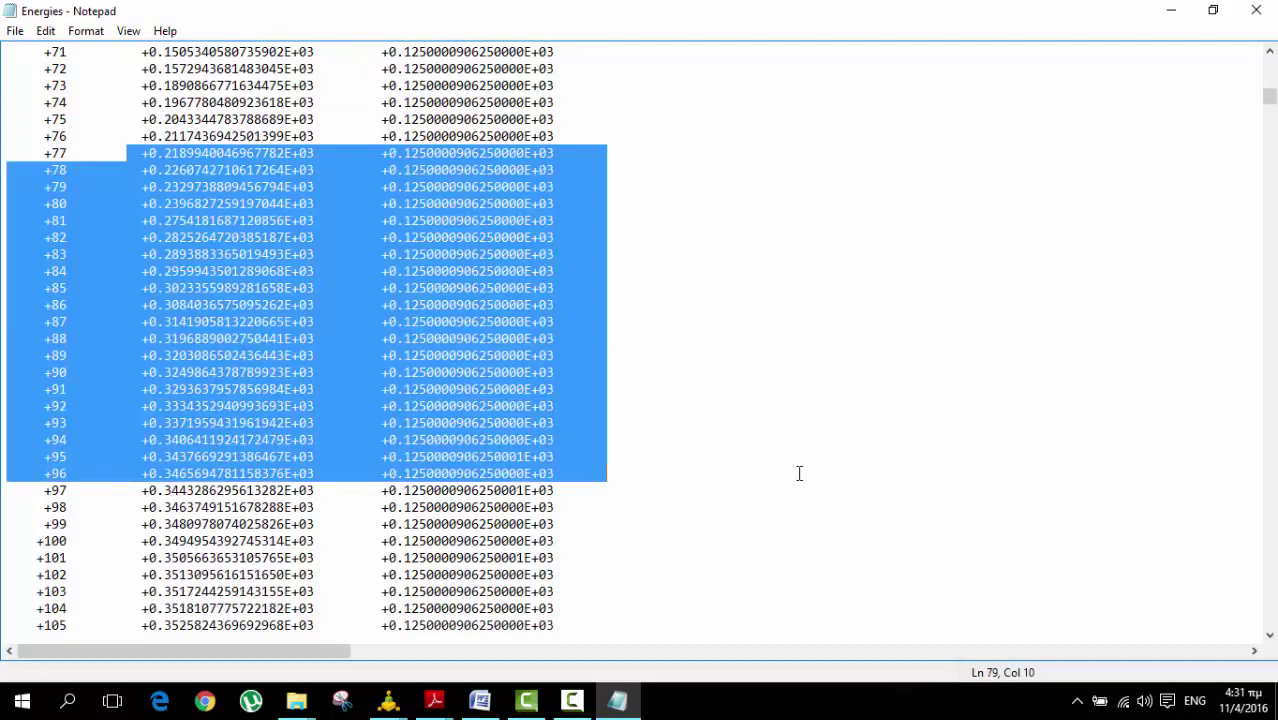
pyautogui.click(387, 203)
# Review later rows around +170, then close Notepad without saving the changes.
pyautogui.scroll(-20, 543, 400)
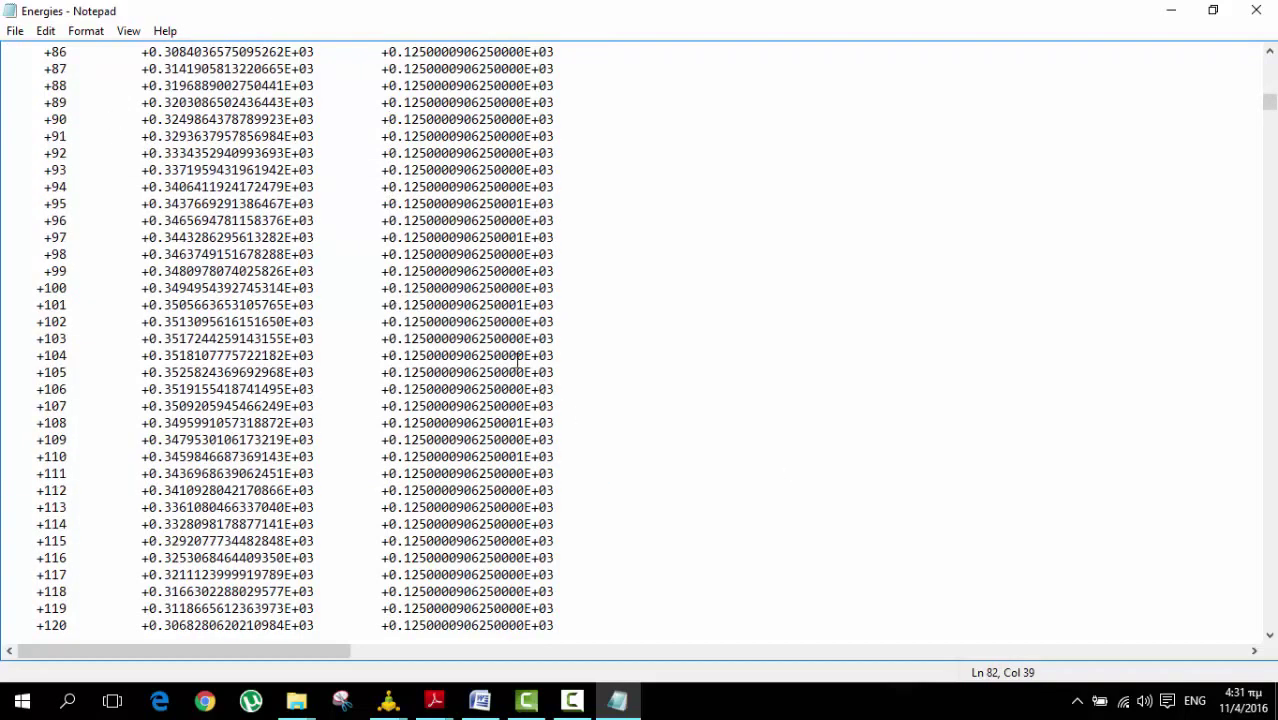
pyautogui.scroll(-20, 515, 362)
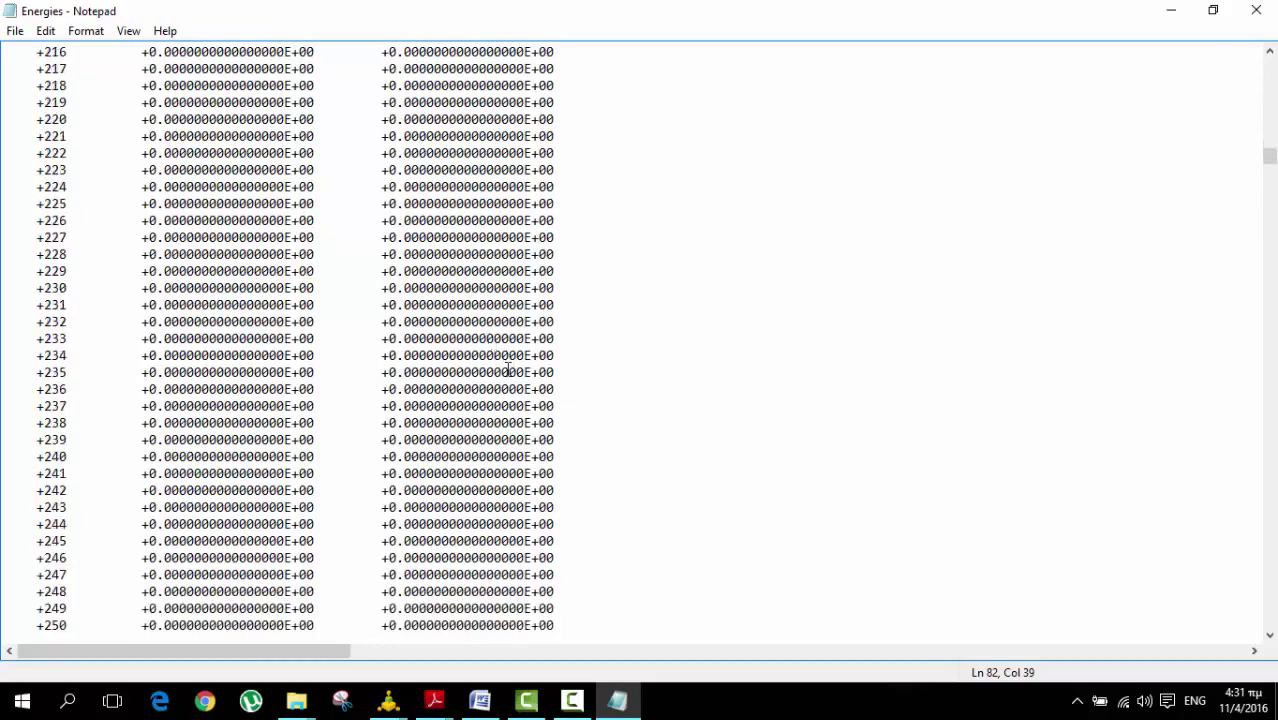
pyautogui.scroll(20, 508, 365)
pyautogui.click(606, 456)
pyautogui.moveTo(340, 97); pyautogui.dragTo(135, 193)
pyautogui.scroll(7, 200, 280)
pyautogui.scroll(7, 287, 345)
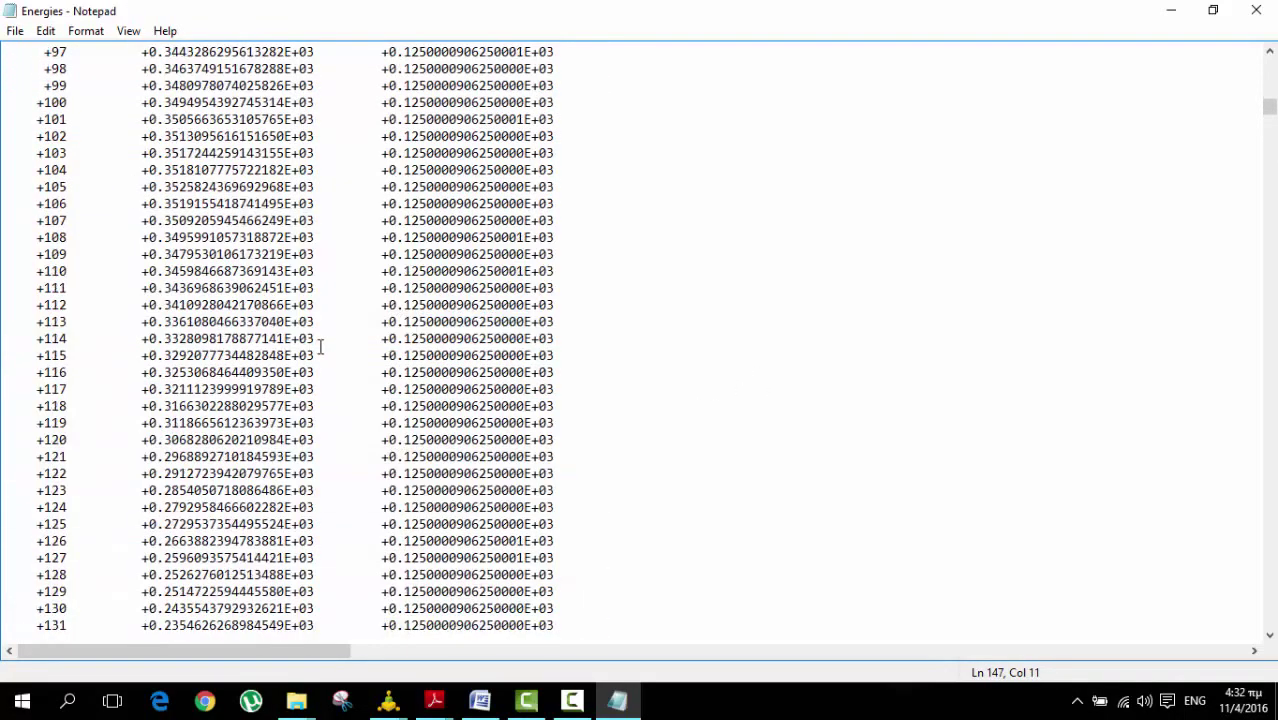
pyautogui.moveTo(605, 402); pyautogui.dragTo(114, 128)
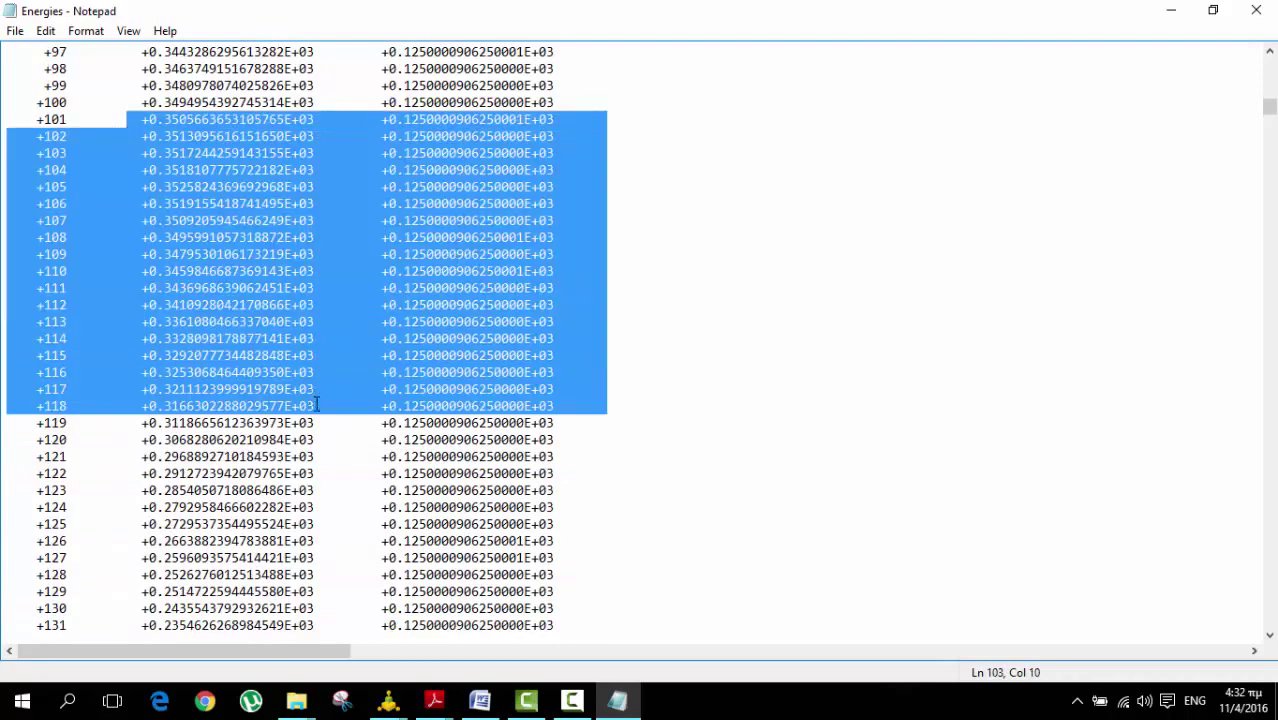
pyautogui.scroll(5, 398, 430)
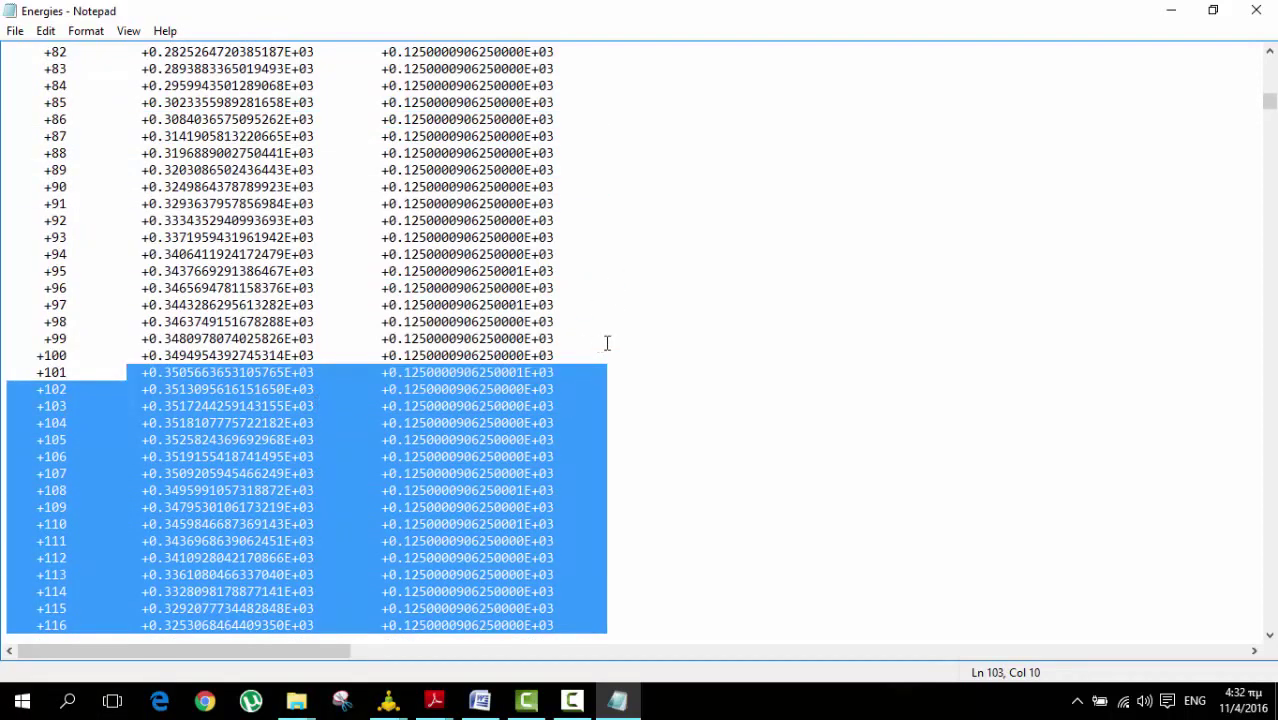
pyautogui.click(1256, 11)
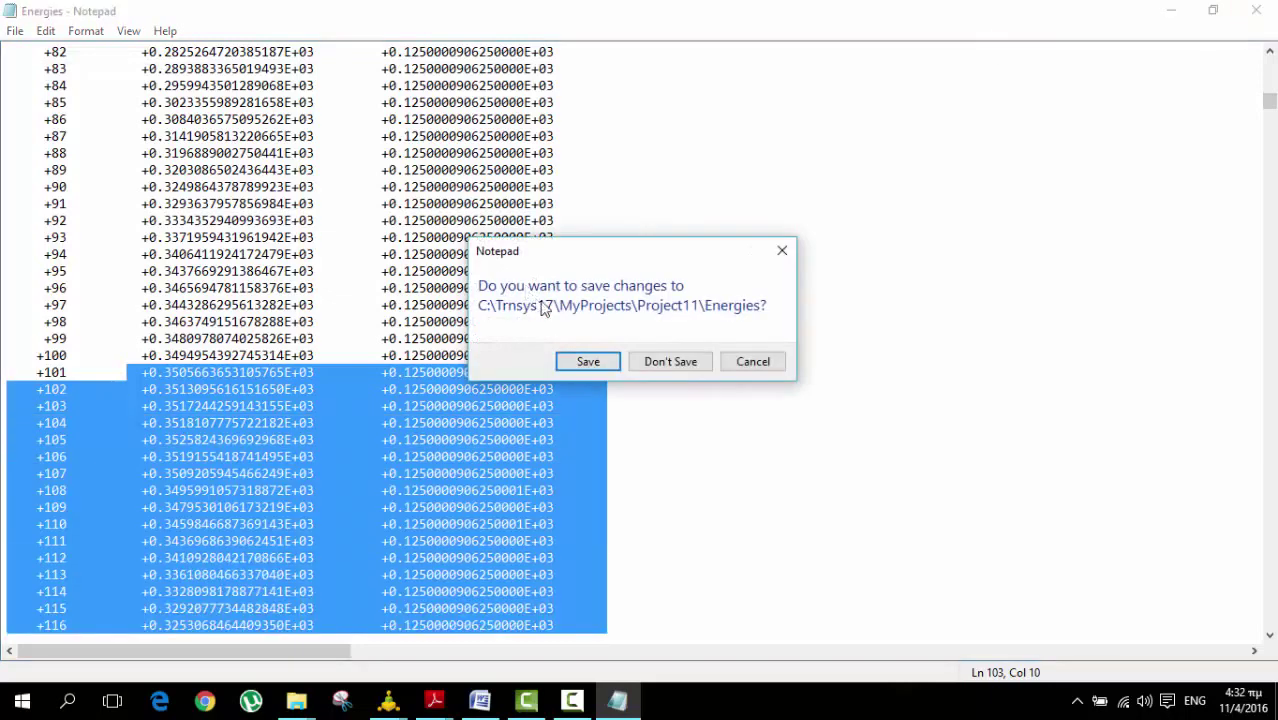
pyautogui.click(679, 362)
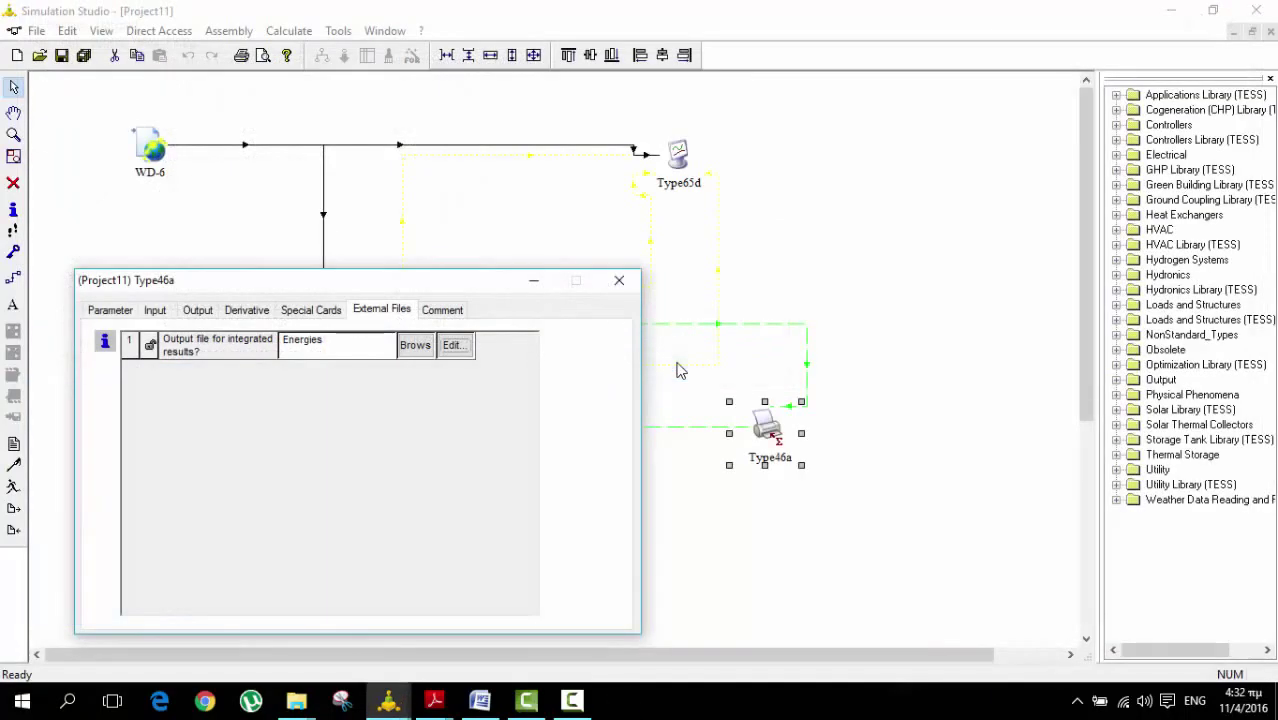
# Close the Type46a dialog, select the WD-6 to Type65d link, and open the Assembly menu.
pyautogui.click(616, 283)
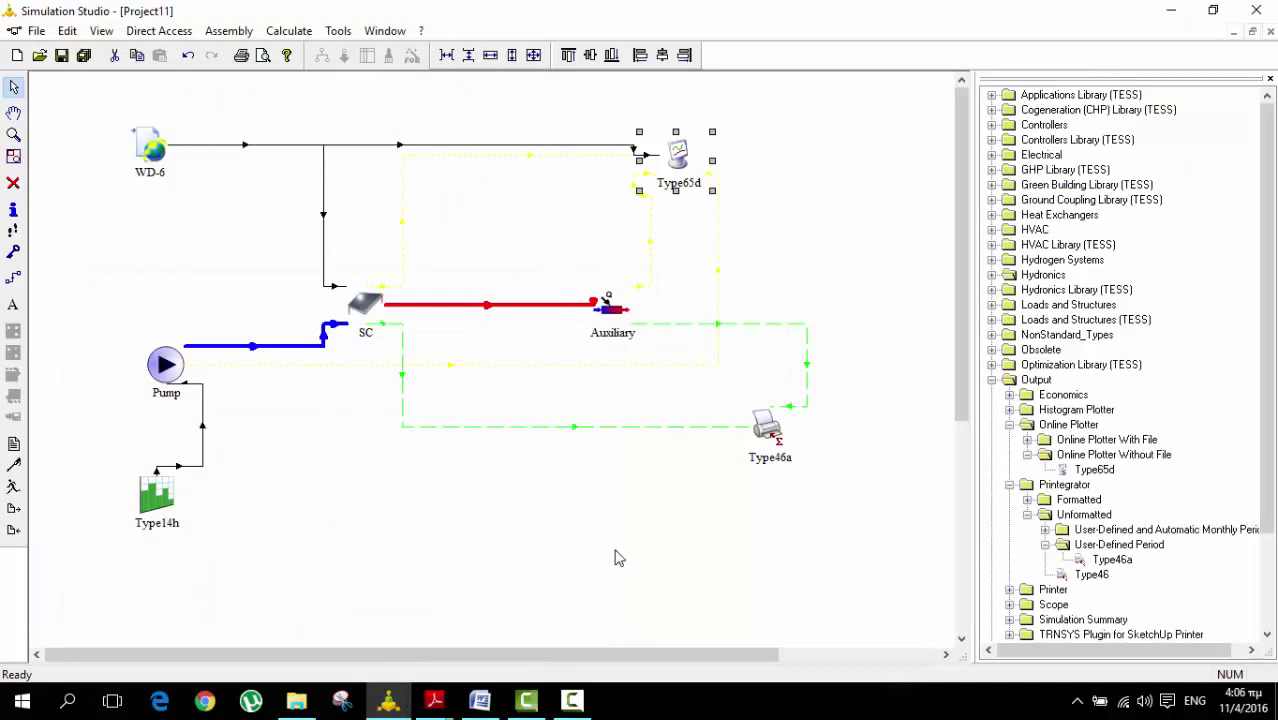
pyautogui.click(437, 145)
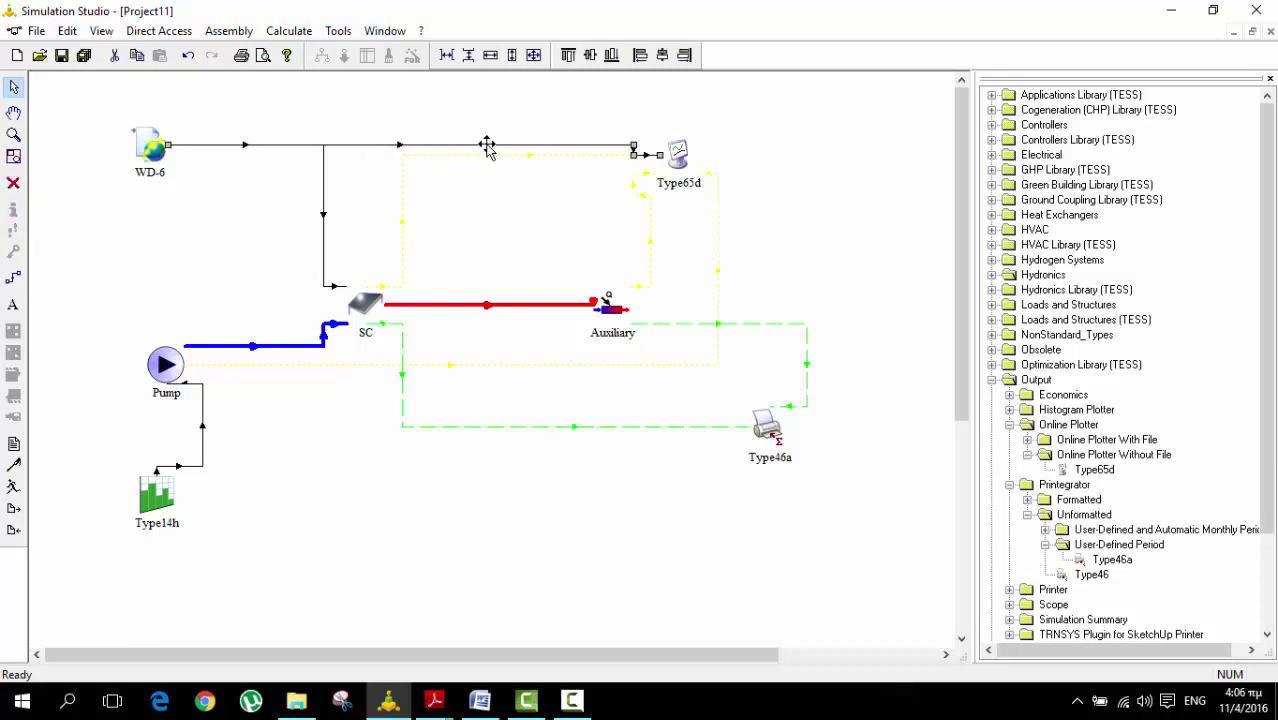
pyautogui.click(231, 33)
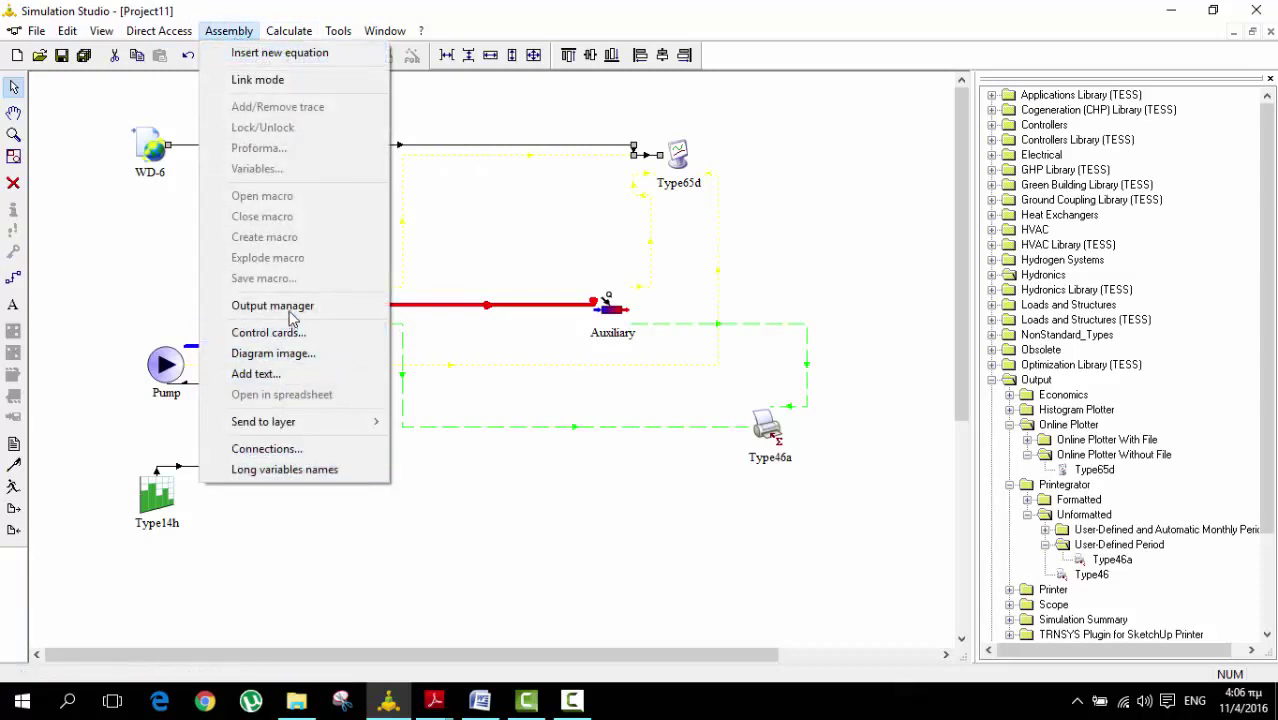
pyautogui.click(459, 123)
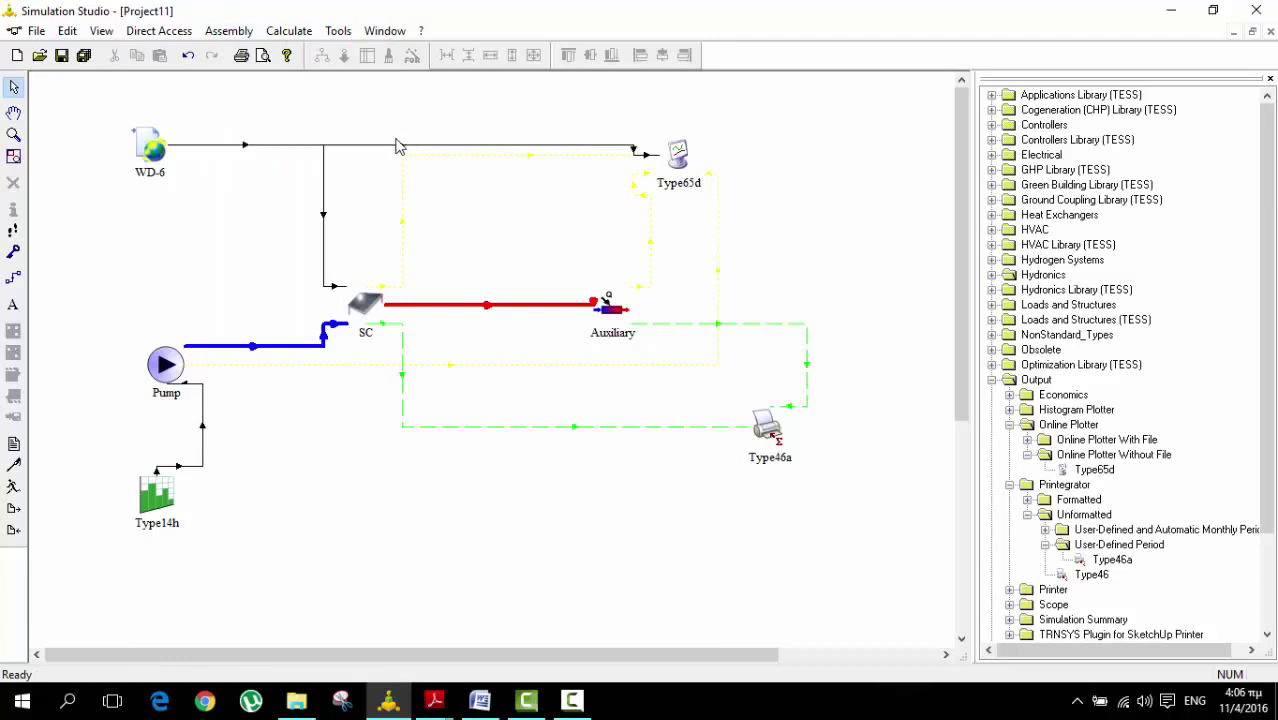